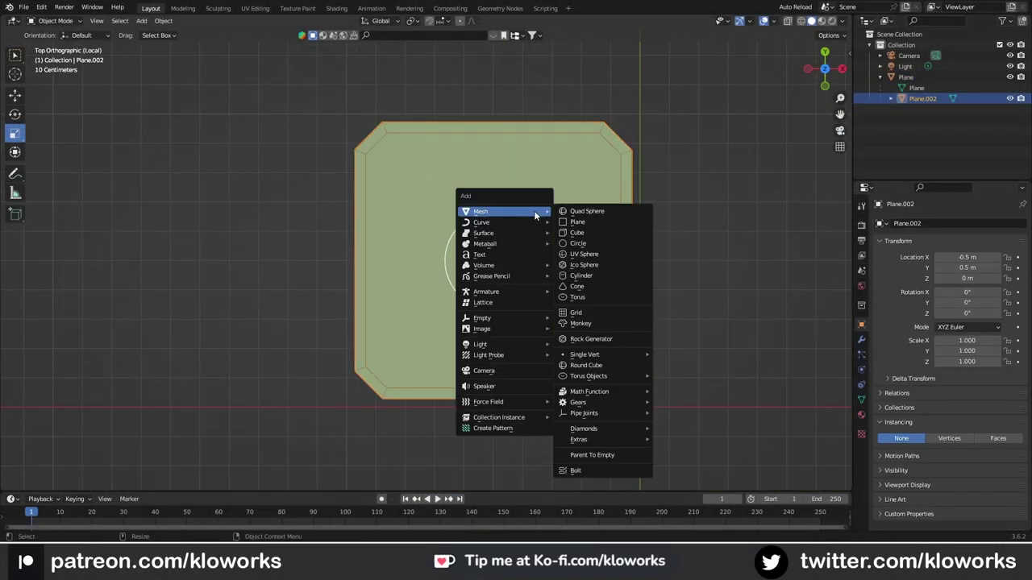
Step: Add a cube and shape it into rounded blocks for the top and bottom edges plus a left side bar
left_click(577, 232)
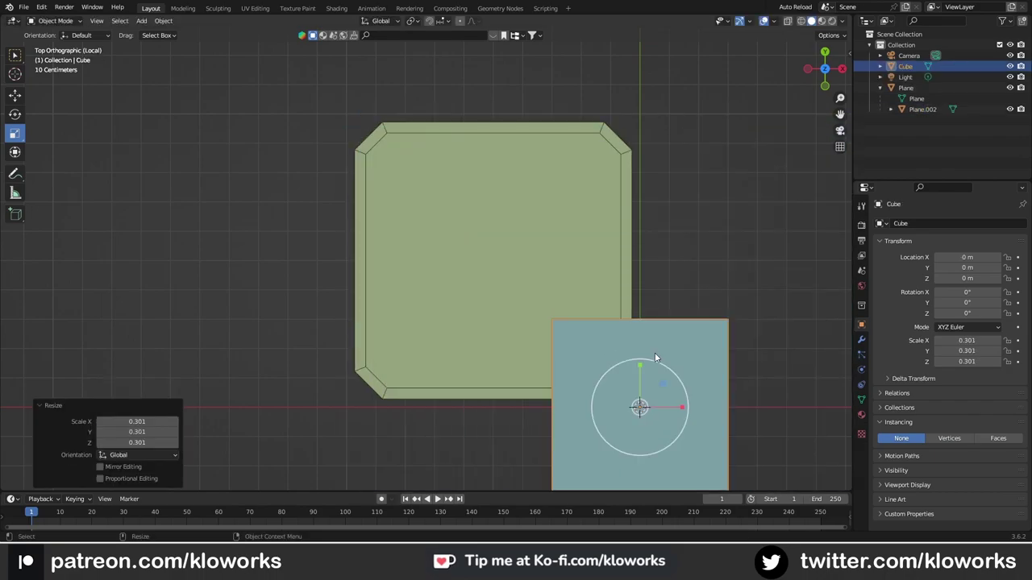
scroll(502, 238, "up", 3)
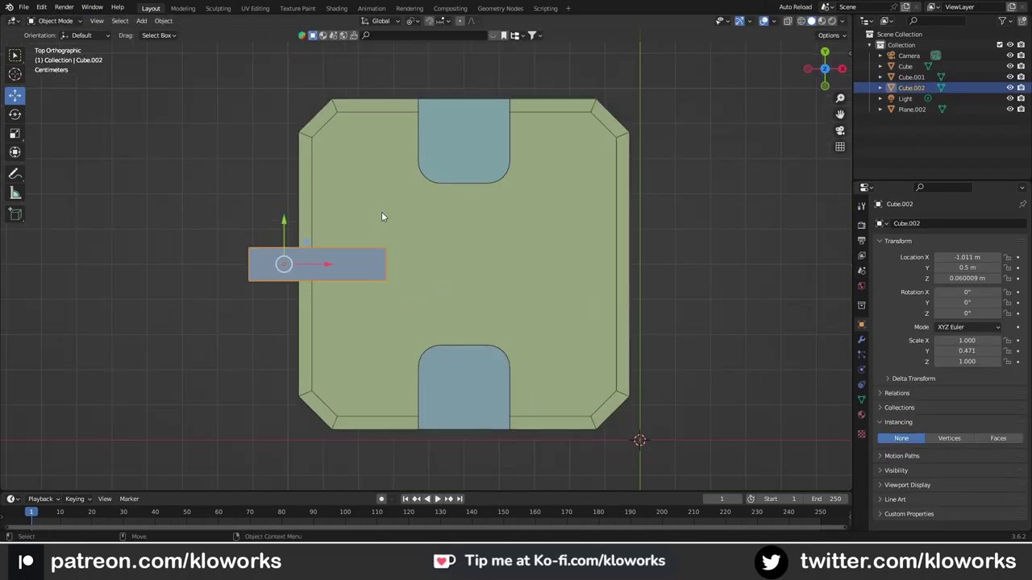
scroll(623, 355, "up", 4)
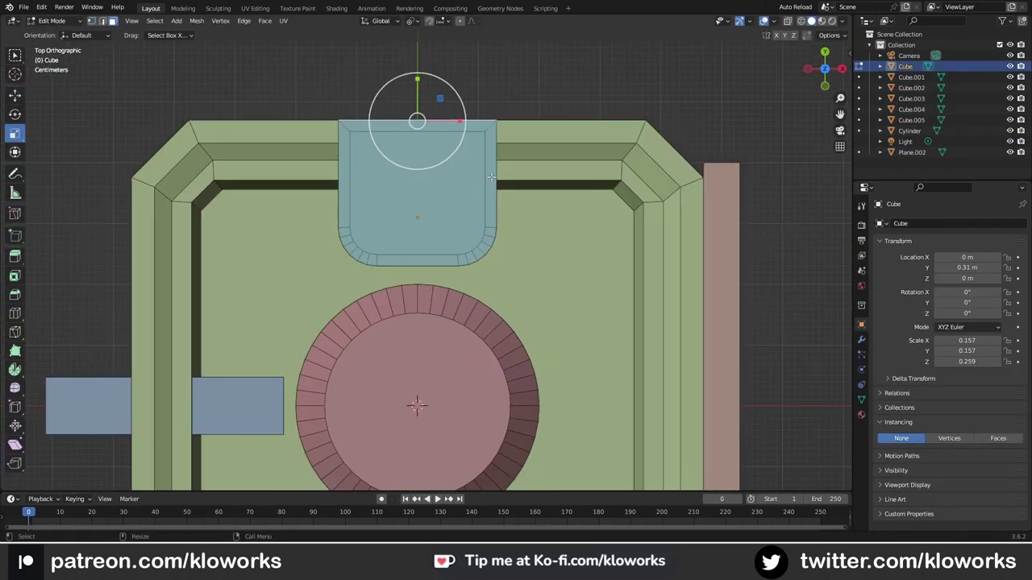
Step: Knife-cut extra edge loops around the rounded block's curved outline from side and top views
middle_click_drag(491, 175, 283, 227)
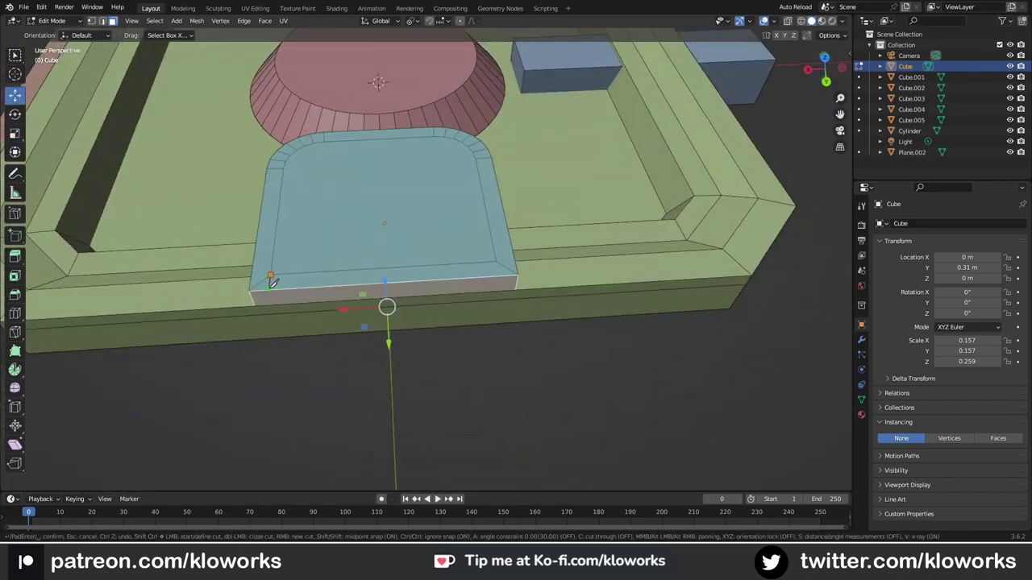
key("k")
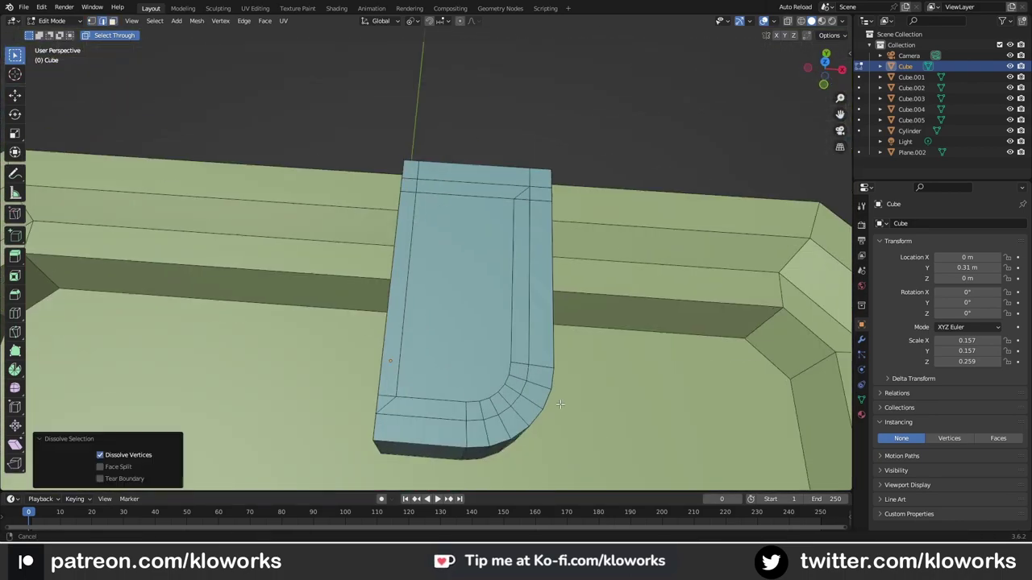
key("KP_7")
key("k")
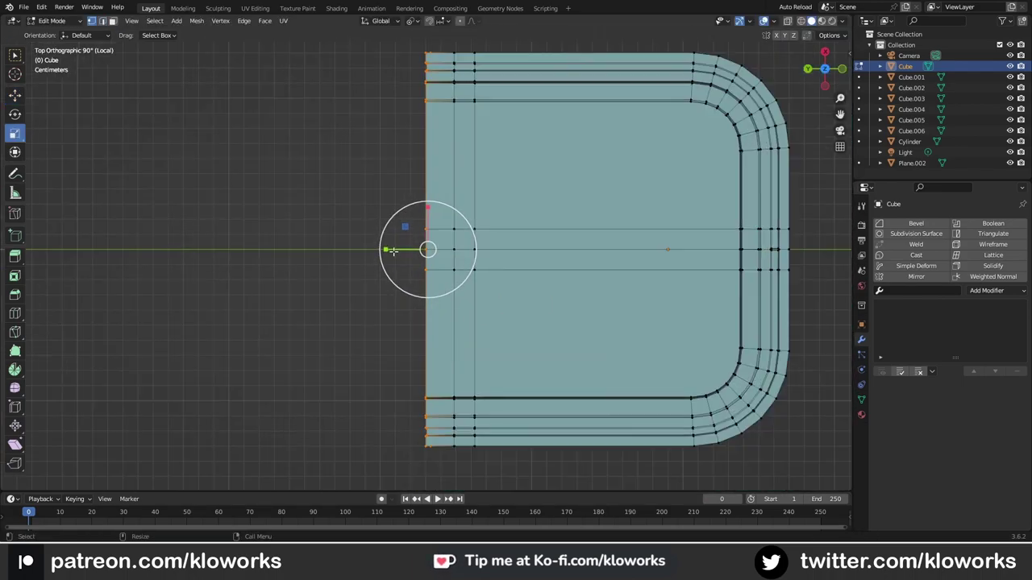
Step: Scale the block's selected faces along Y in left side view and delete unneeded geometry
middle_click_drag(439, 189, 622, 300)
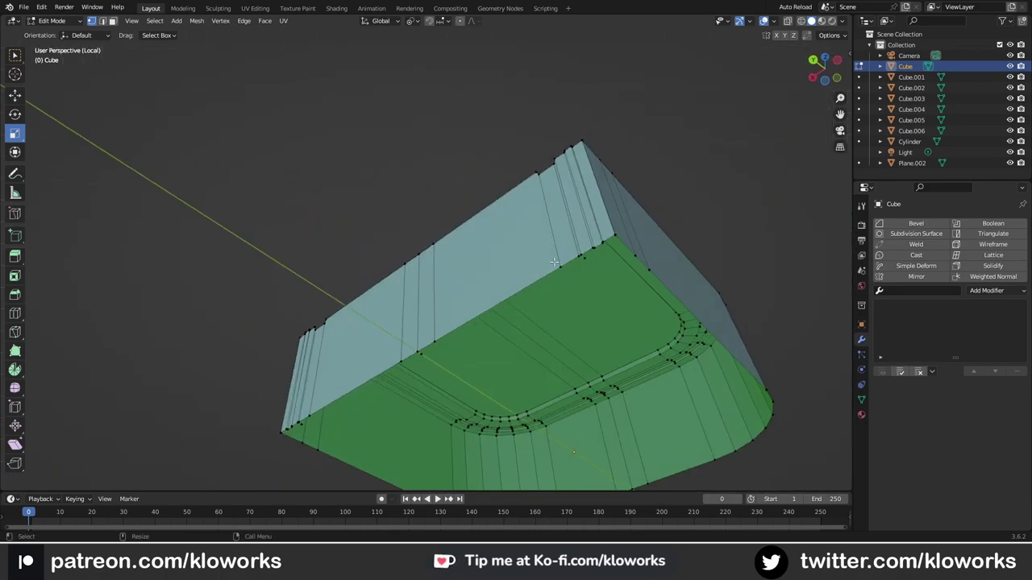
key("ctrl+KP_3")
key("s")
key("y")
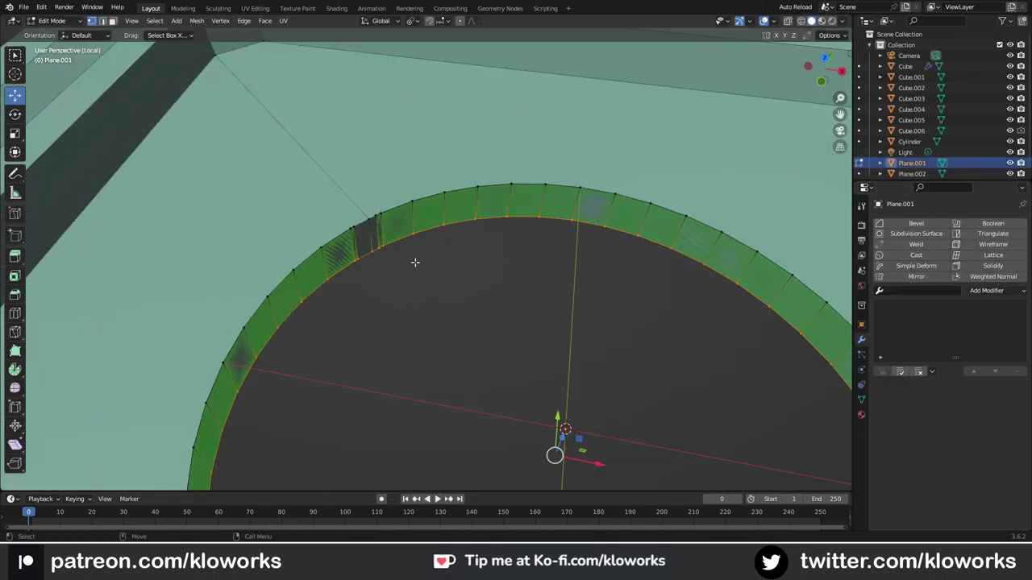
key("x")
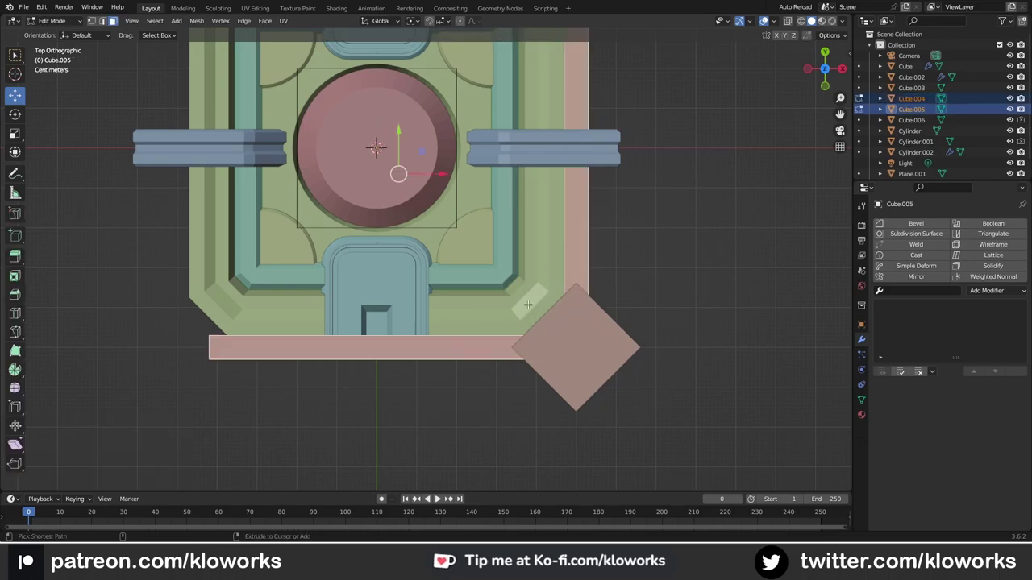
Step: Bevel the diamond piece's edges so they are rounded
key("alt+q")
scroll(556, 334, "up", 4)
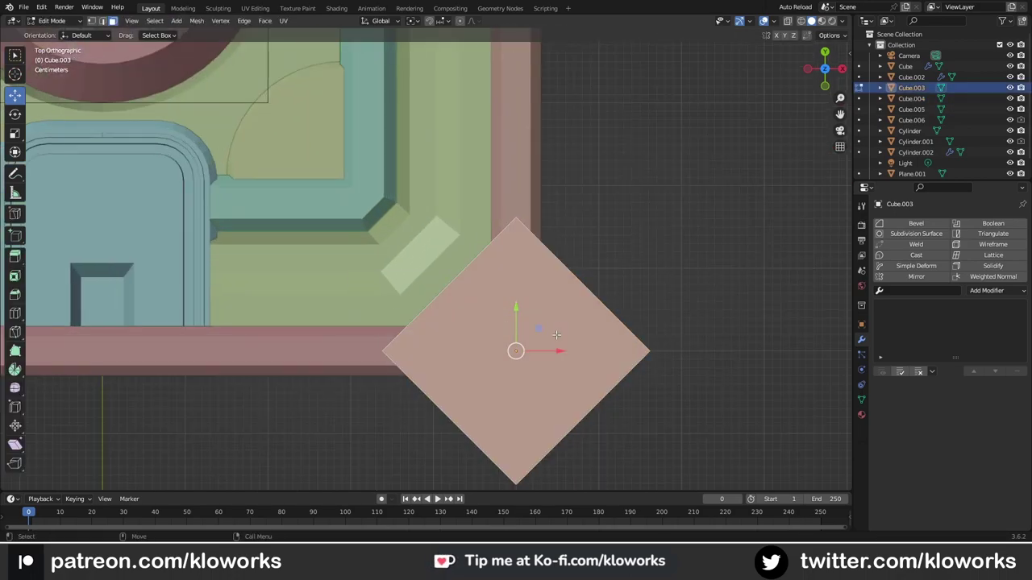
left_click(620, 305)
scroll(468, 346, "down", 5)
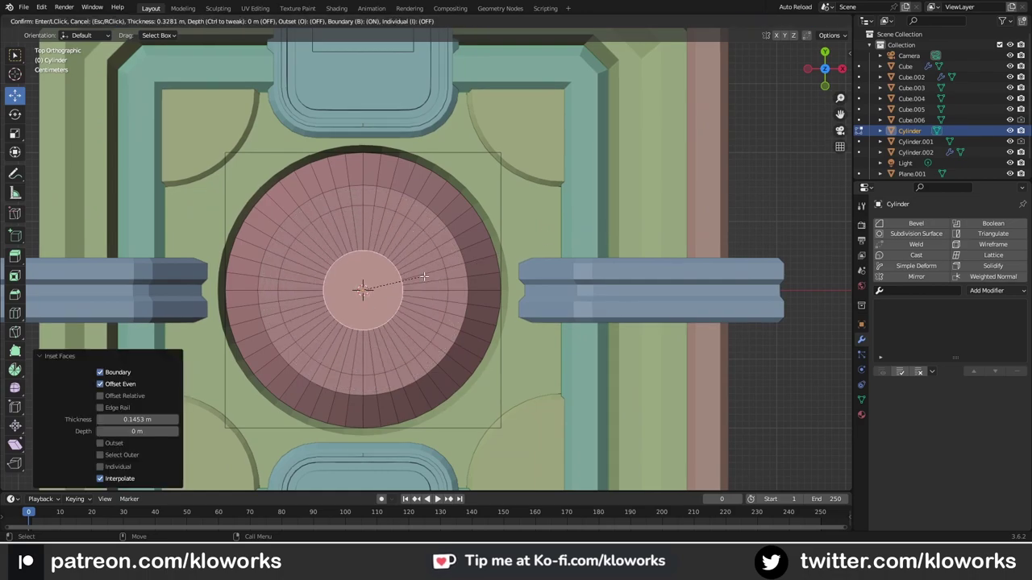
Step: Inset and push down the dome's top face, then bevel the recess edge
left_click(423, 277)
mouse_move(423, 277)
middle_mouse_down()
mouse_move(372, 247)
mouse_move(362, 290)
middle_mouse_up()
left_click(415, 240)
key("shift+d")
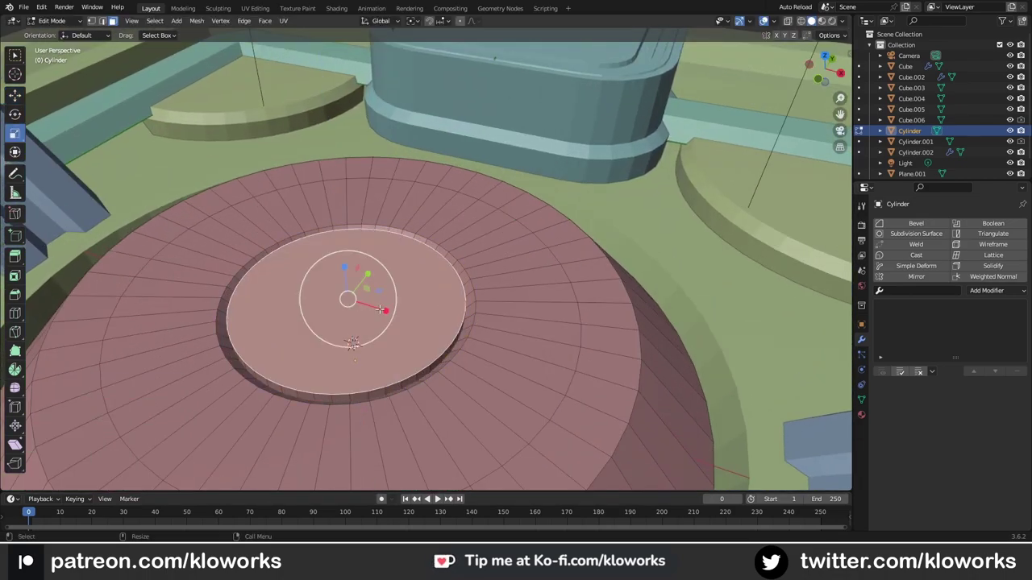
left_click(444, 290)
key("Tab")
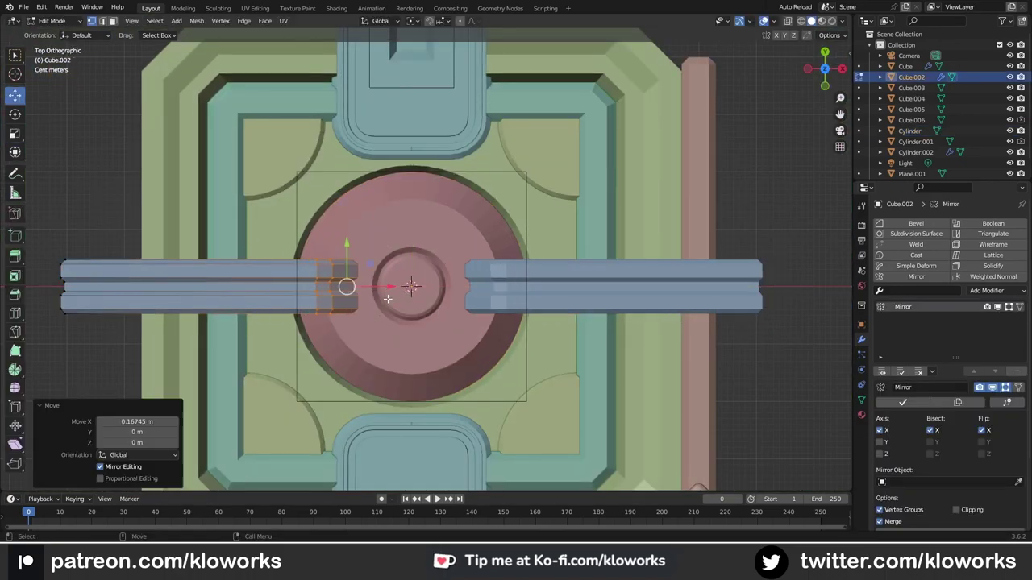
Step: Move the side bars inward over the dome and delete the diagonal bar
key("Tab")
key("KP_Decimal")
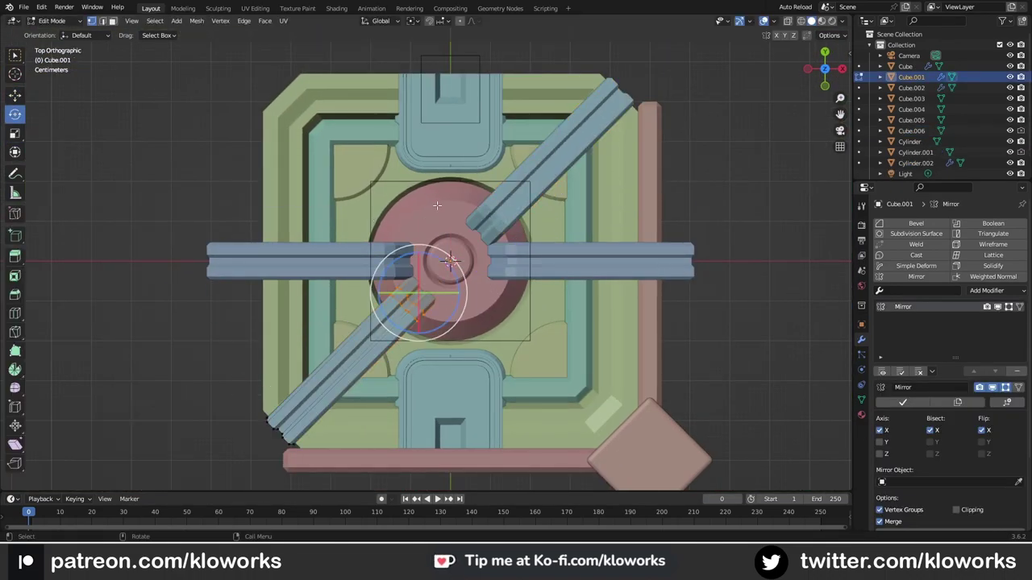
scroll(436, 206, "up", 1)
key("g")
key("Delete")
mouse_move(537, 173)
middle_mouse_down()
mouse_move(524, 181)
mouse_move(538, 260)
mouse_move(499, 218)
middle_mouse_up()
Step: Switch viewport shading so all objects display in plain grey
key("KP_7")
left_click(845, 21)
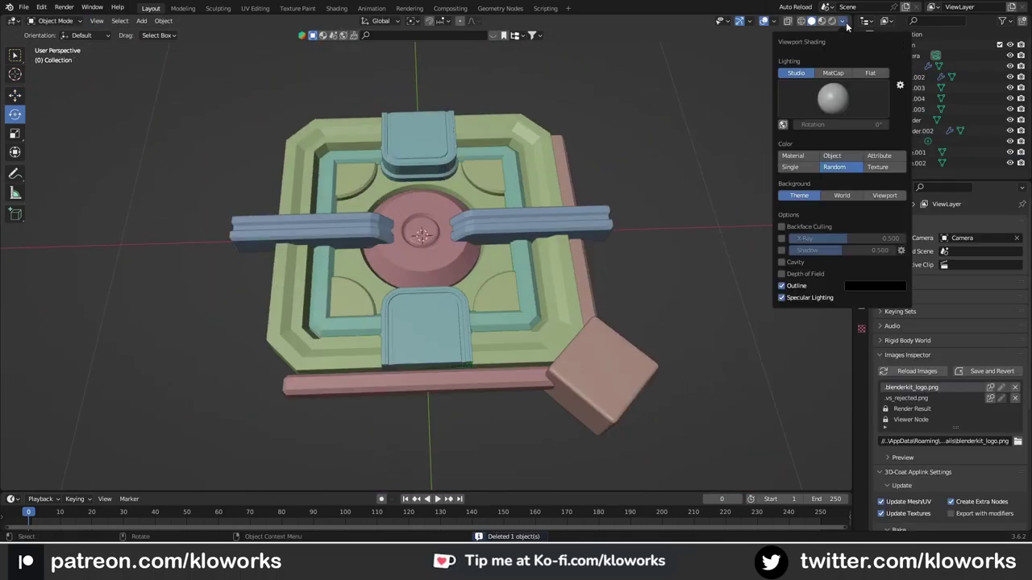
left_click(795, 146)
scroll(545, 241, "up", 5)
middle_click_drag(521, 200, 579, 136)
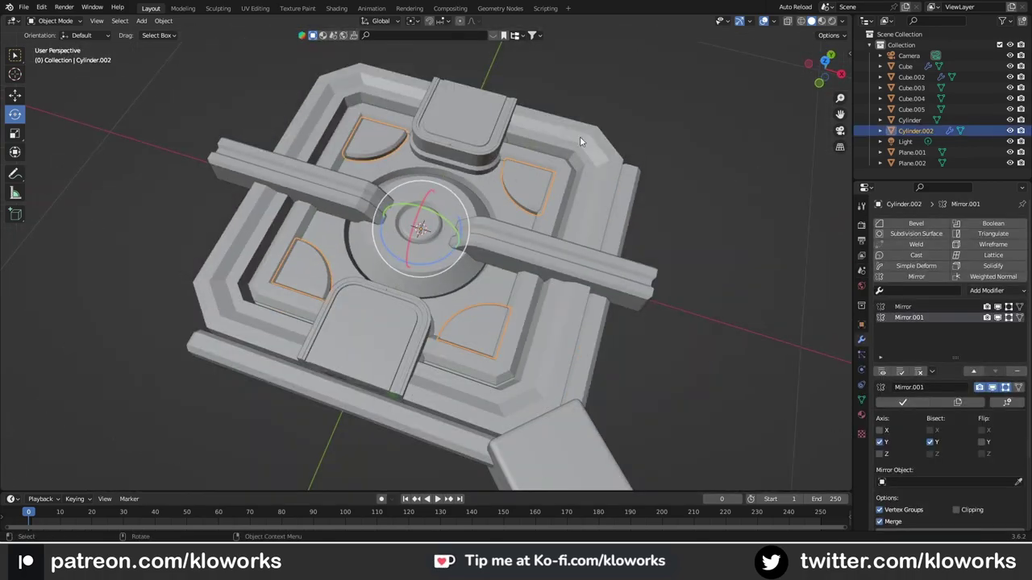
Step: Add a small cutter cylinder and position it over a quarter-circle corner piece
key("KP_7")
key("s")
key("g")
scroll(466, 223, "up", 3)
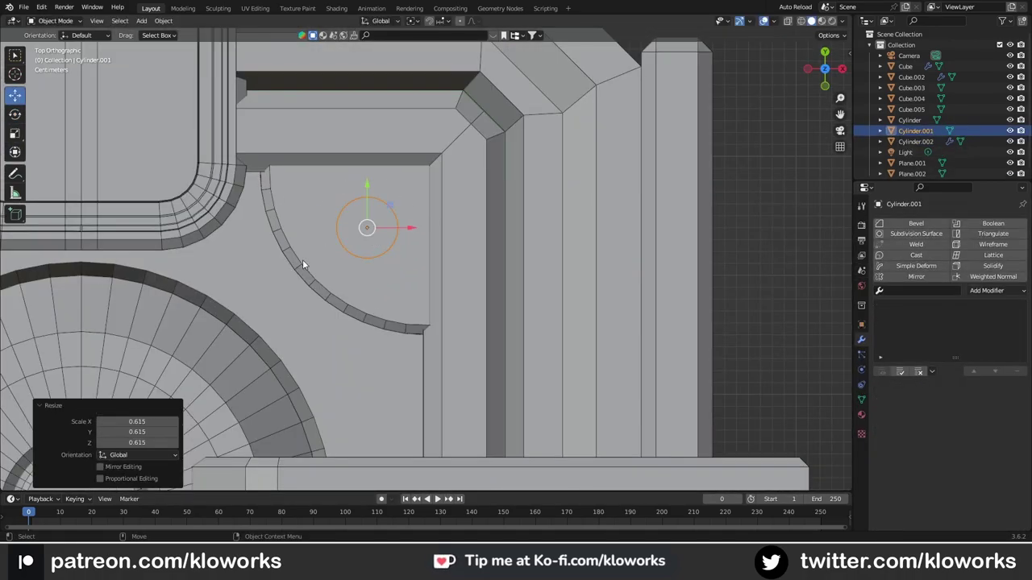
mouse_move(302, 260)
middle_mouse_down()
mouse_move(393, 297)
mouse_move(427, 282)
mouse_move(415, 275)
mouse_move(414, 300)
mouse_move(392, 293)
middle_mouse_up()
key("KP_7")
scroll(412, 339, "up", 2)
key("shift+space")
key("s")
Step: Subtract the cylinder from the corner piece with a Boolean difference and apply the cut
left_click(418, 281, "shift")
key("ctrl+minus")
scroll(414, 274, "up", 5)
scroll(448, 268, "down", 5)
key("Delete")
Step: Reposition the hole's bottom vertices on the corner piece using see-through front and side views
key("Tab")
scroll(433, 268, "up", 4)
key("KP_1")
key("alt+z")
key("shift+space")
key("g")
left_click_drag(243, 344, 529, 331)
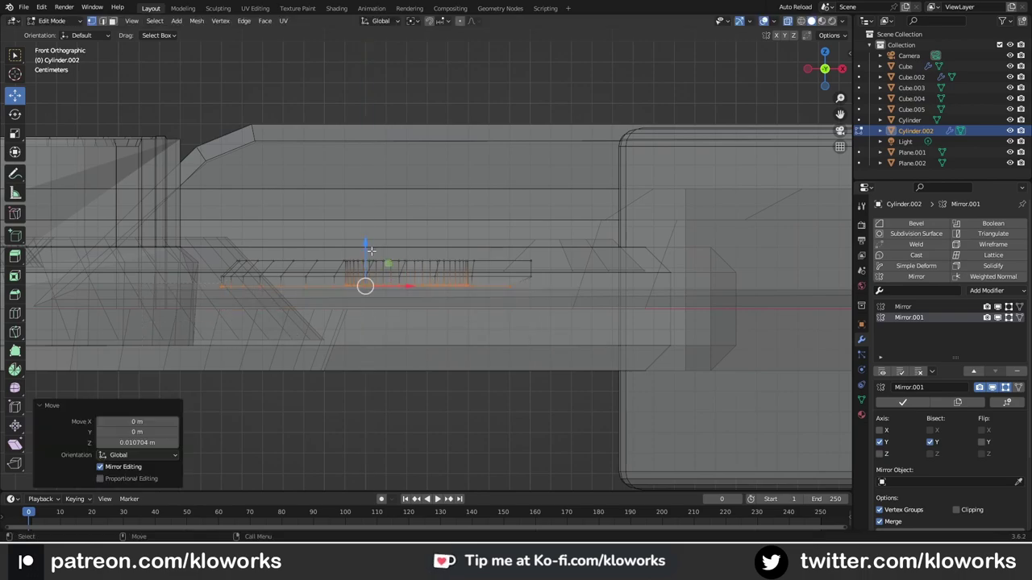
middle_click_drag(371, 250, 362, 318)
key("ctrl+KP_3")
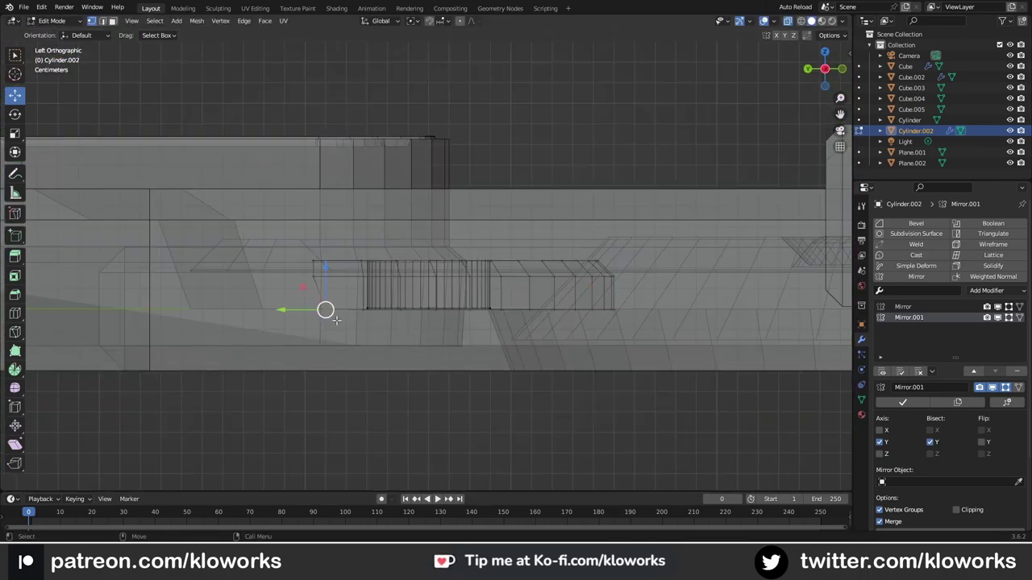
left_click_drag(336, 320, 346, 320)
middle_click_drag(347, 320, 575, 388, "alt")
left_click(504, 248)
Step: Inspect the corner piece in isolation, then return to the whole model
key("Tab")
key("KP_Divide")
middle_click_drag(403, 242, 417, 276)
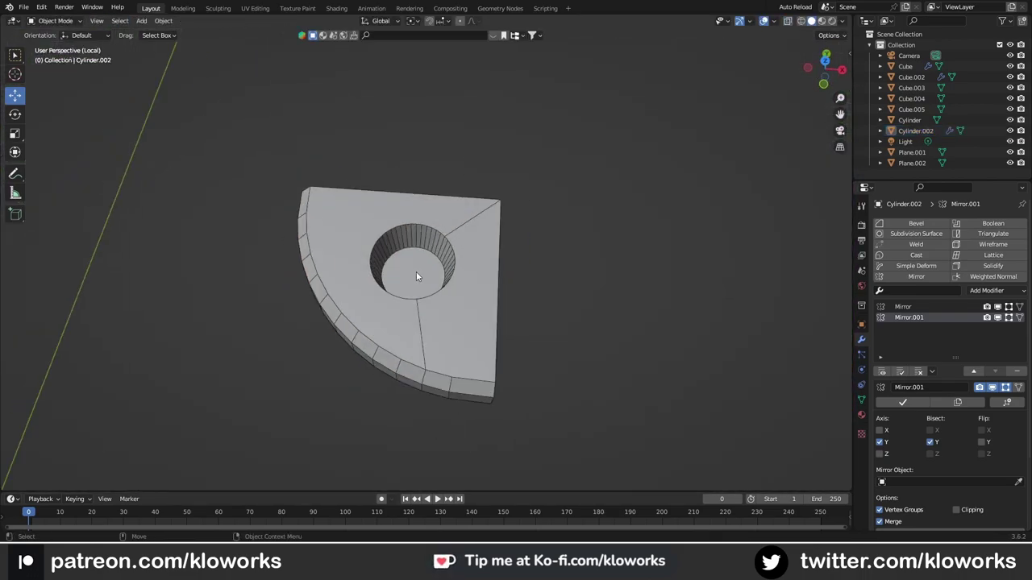
key("Tab")
key("KP_Divide")
scroll(380, 333, "down", 4)
Step: Group all tile pieces into a new collection and add a large Grid plane beneath
left_click(496, 323)
mouse_move(495, 323)
middle_mouse_down()
mouse_move(400, 125)
mouse_move(359, 152)
mouse_move(558, 363)
mouse_move(748, 279)
middle_mouse_up()
key("KP_7")
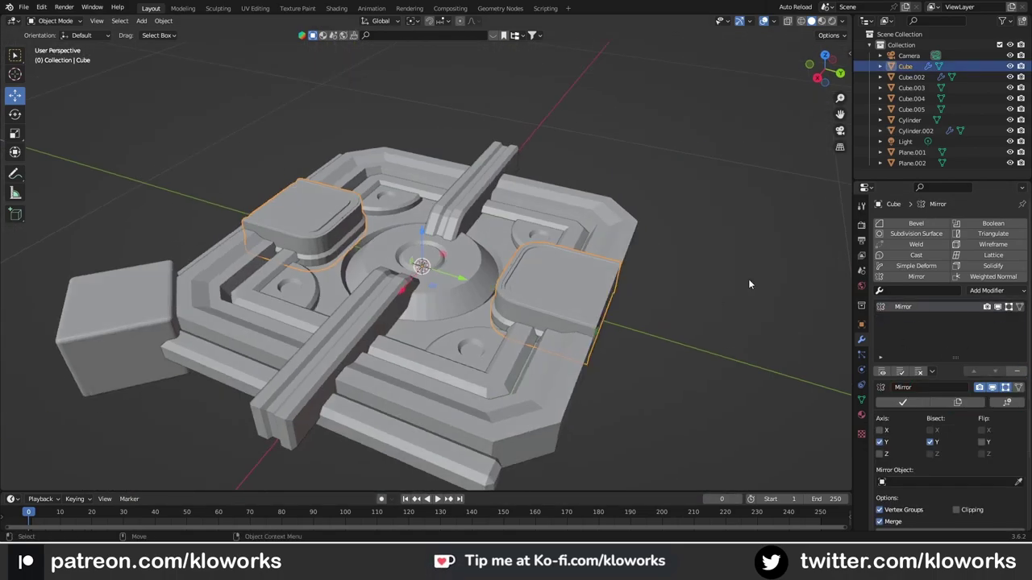
key("KP_7")
scroll(648, 369, "up", 2)
left_click(599, 275)
scroll(600, 276, "down", 4)
left_click_drag(318, 154, 582, 315)
scroll(582, 314, "up", 3)
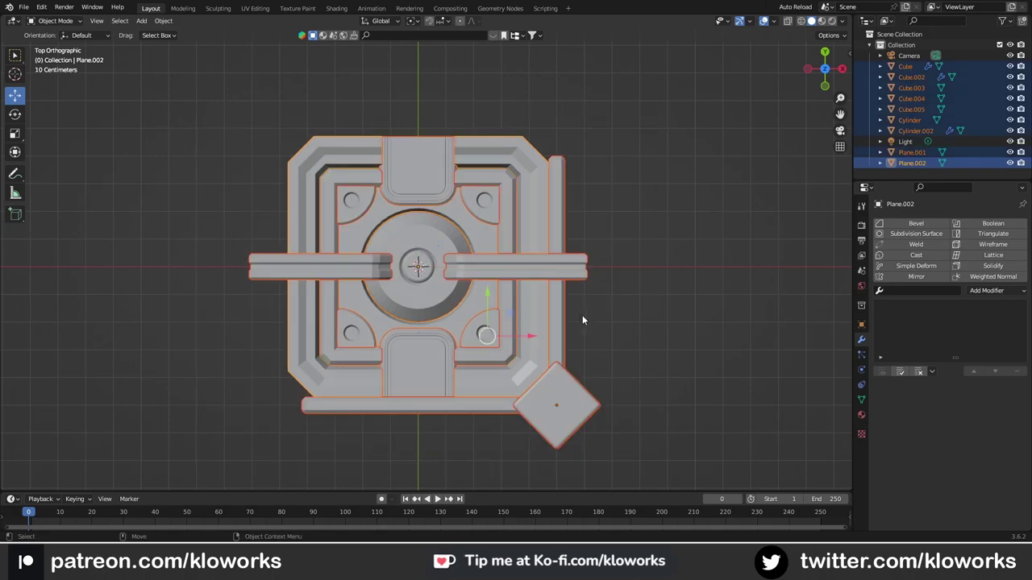
left_click(581, 335)
scroll(547, 223, "down", 4)
key("shift+a")
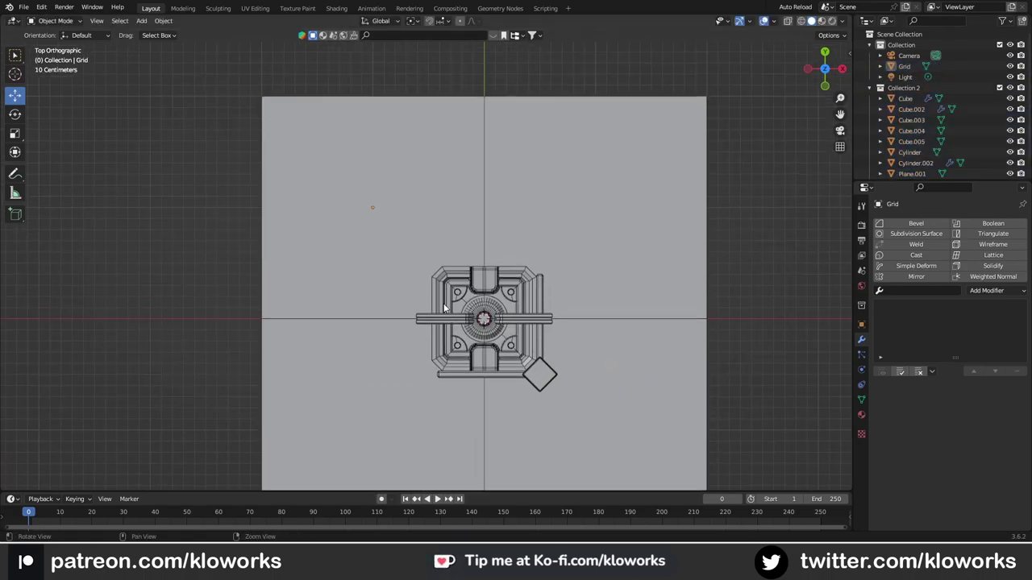
Step: Parent the model to the grid so it repeats on every grid face, and save
scroll(344, 216, "up", 4)
scroll(483, 339, "down", 4)
left_click_drag(452, 307, 611, 442)
scroll(612, 442, "up", 2)
left_click(412, 20)
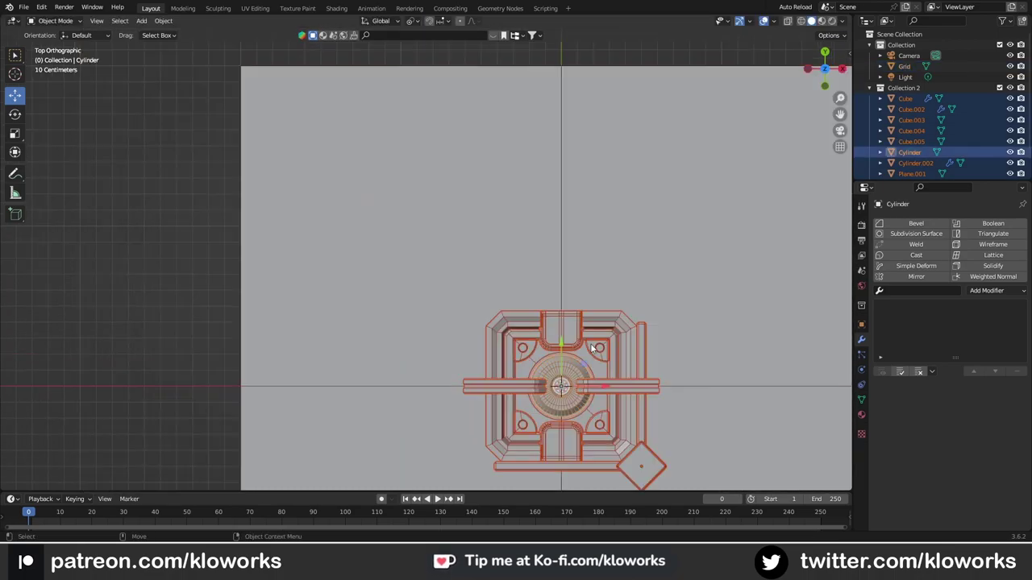
scroll(426, 282, "up", 2)
left_click(591, 277, "shift")
key("ctrl+p")
left_click(591, 277)
key("ctrl+s")
key("ctrl+p")
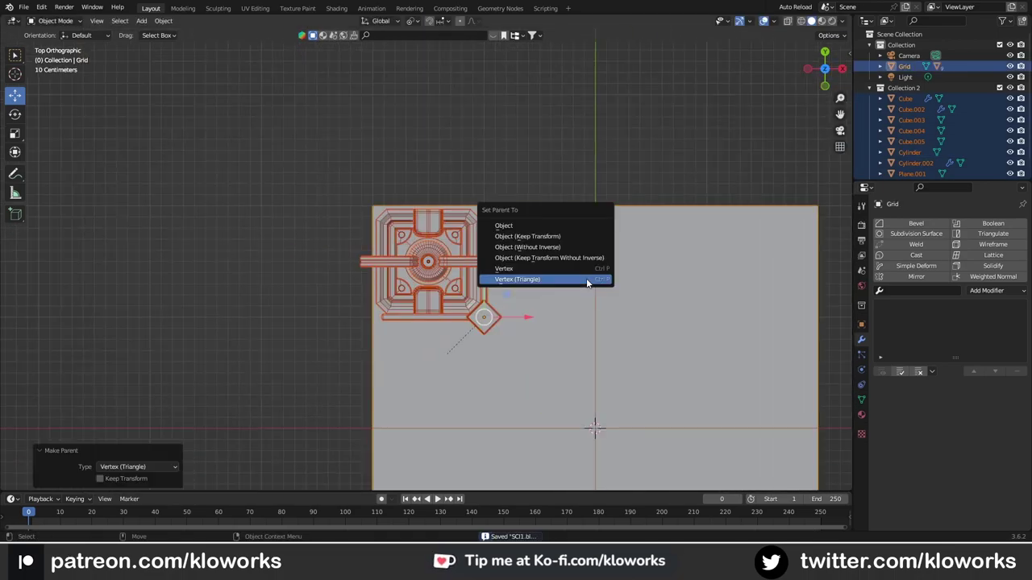
left_click(586, 278)
scroll(470, 277, "up", 3)
Step: Try duplicating the grid, cancel it, and check the centre bar's modifier settings
key("shift+d")
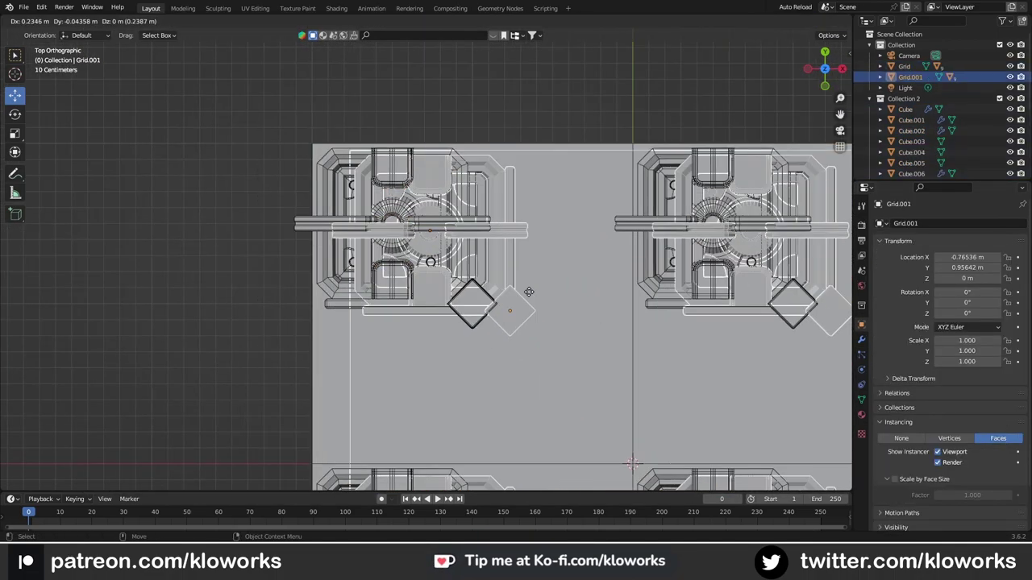
right_click(529, 292)
scroll(488, 258, "up", 2)
left_click(389, 231)
scroll(479, 246, "up", 2)
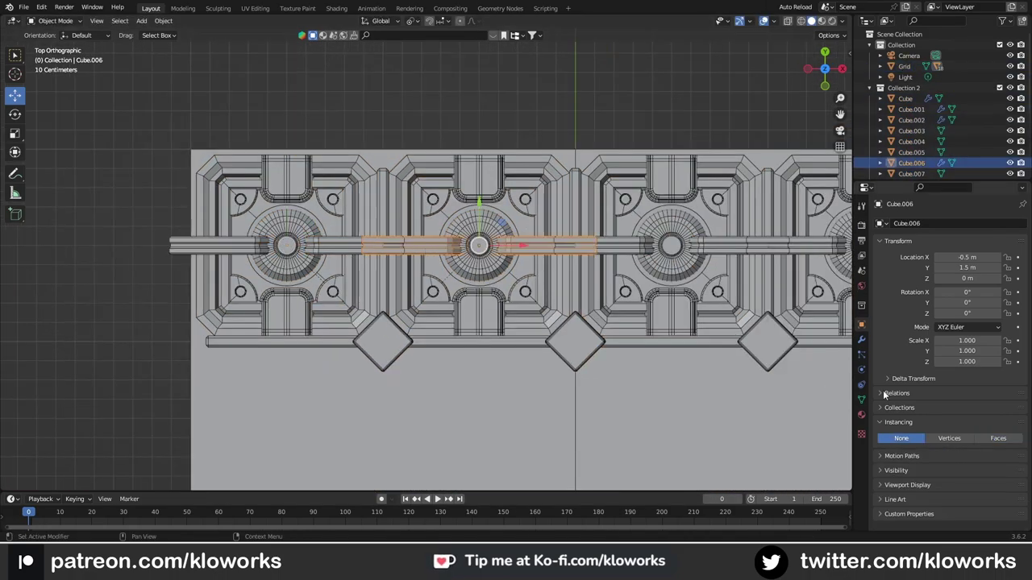
left_click(861, 339)
left_click(410, 253)
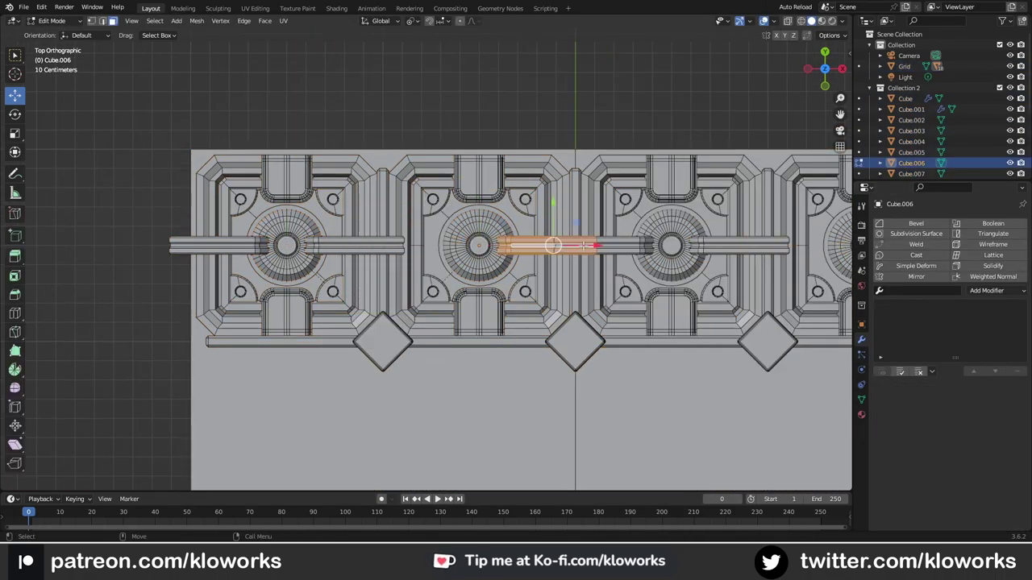
key("Tab")
scroll(548, 246, "down", 2)
scroll(516, 258, "up", 1)
left_click(334, 295)
Step: Duplicate the left half of the panel modules and offset the copies along Y
left_click_drag(133, 89, 520, 288)
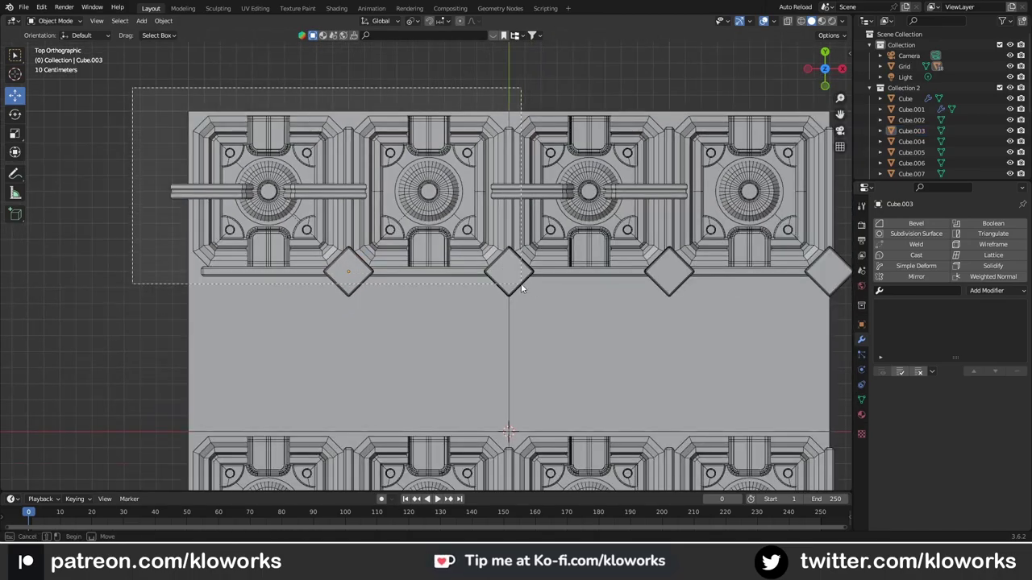
key("shift+d")
key("y")
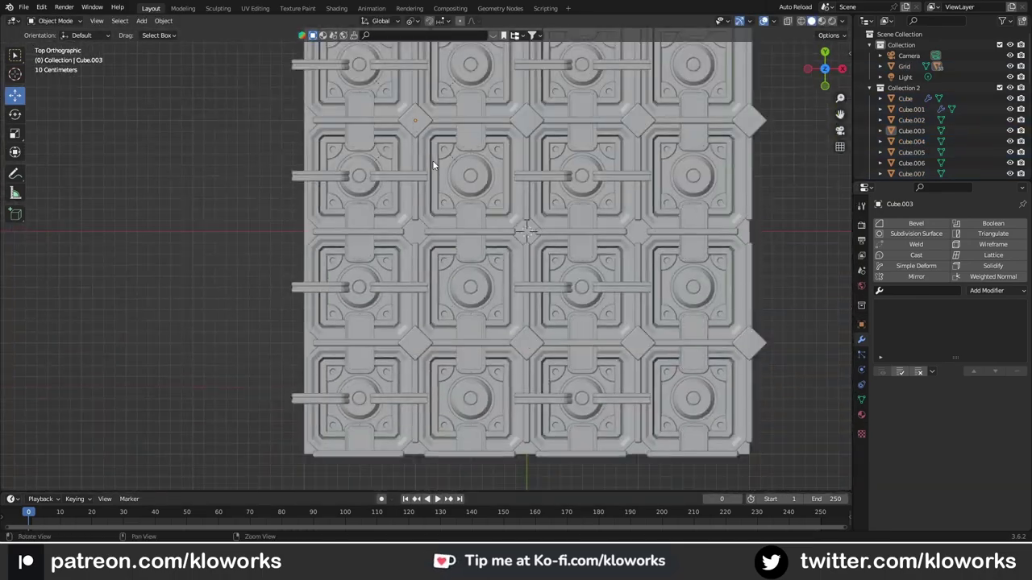
key("shift+d")
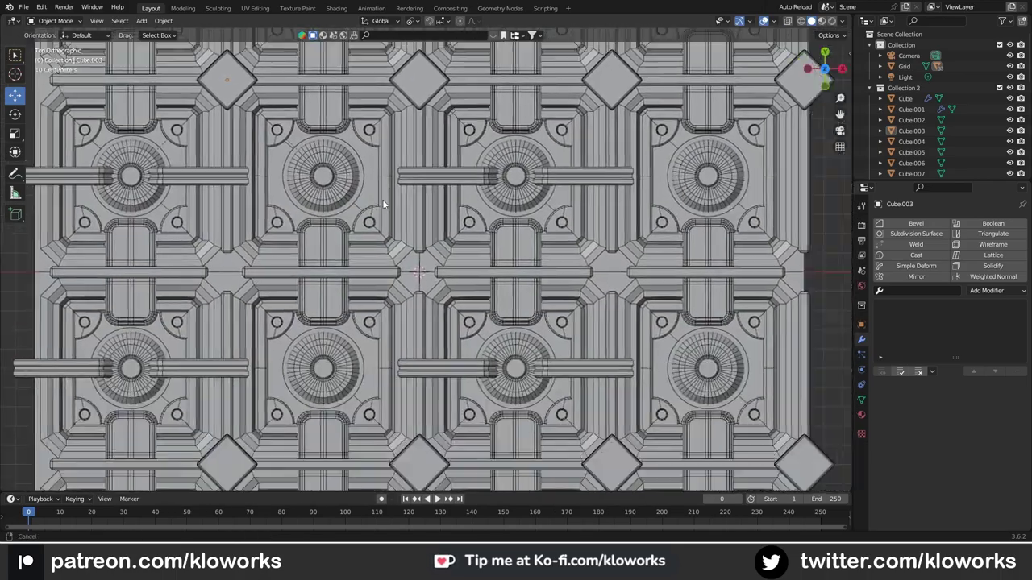
key("Escape")
Step: Move the diamond 2 m along Y and stretch the cutter cube along X
key("g")
key("y")
key("2")
key("Return")
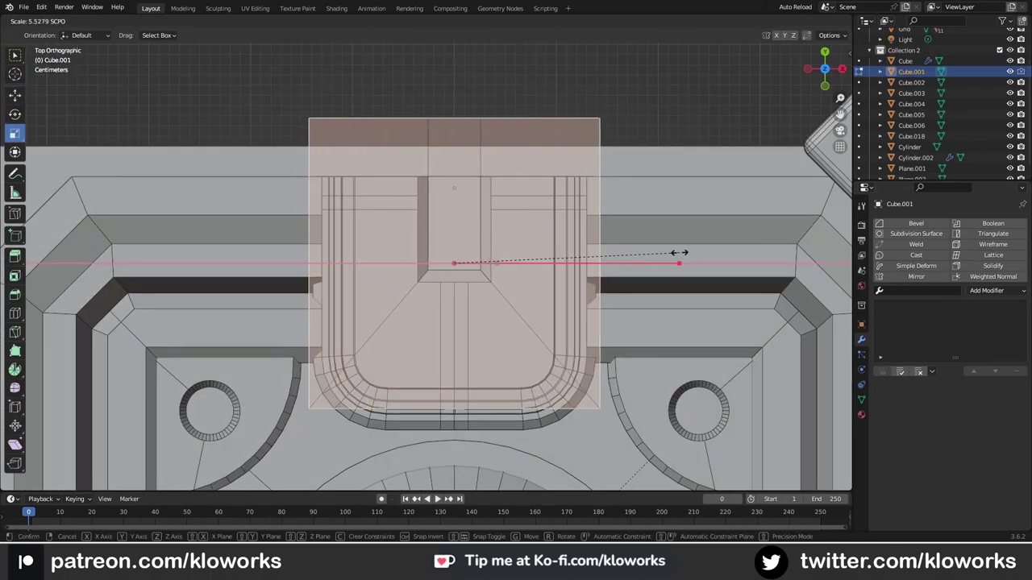
left_click(679, 252)
middle_click_drag(679, 253, 421, 400)
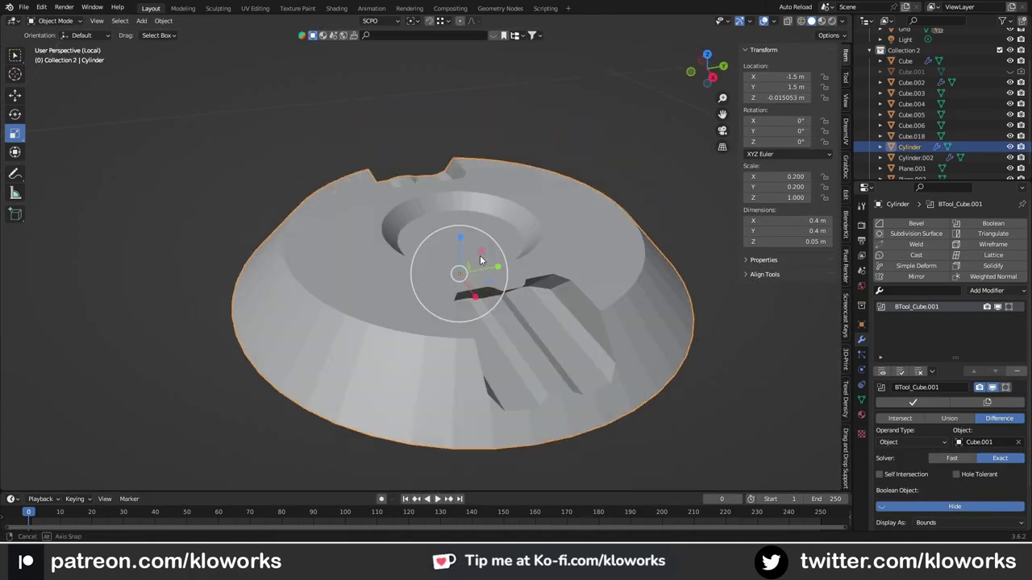
Step: Add a voxel Remesh modifier followed by a Smooth modifier to the Cylinder
left_click(987, 291)
left_click(807, 432)
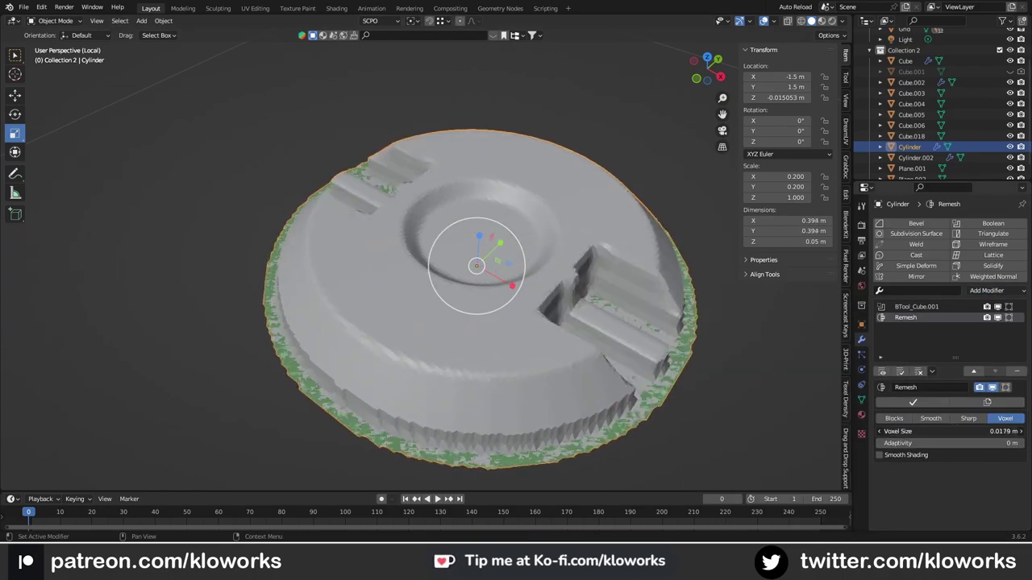
left_click(986, 290)
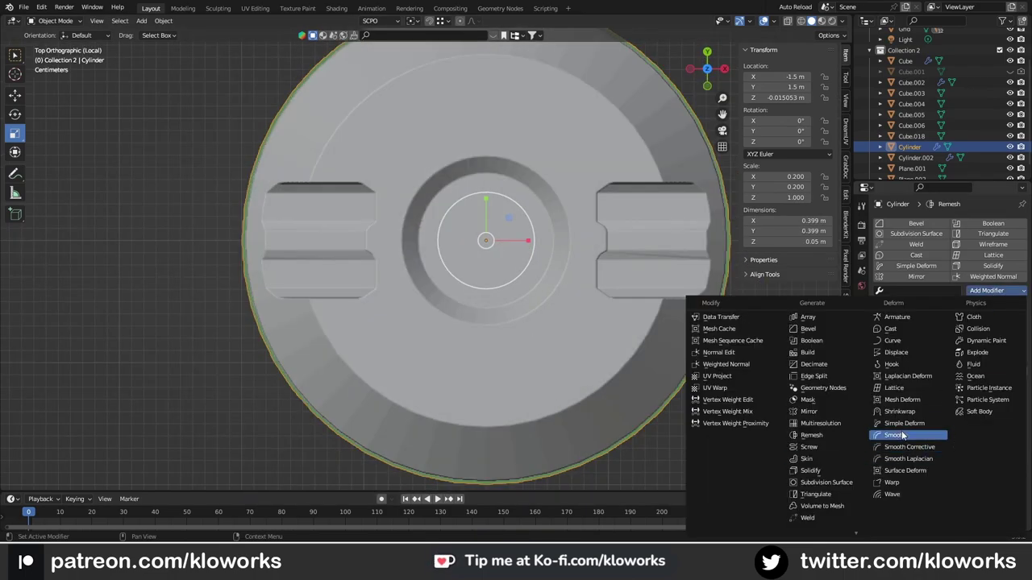
left_click(991, 427)
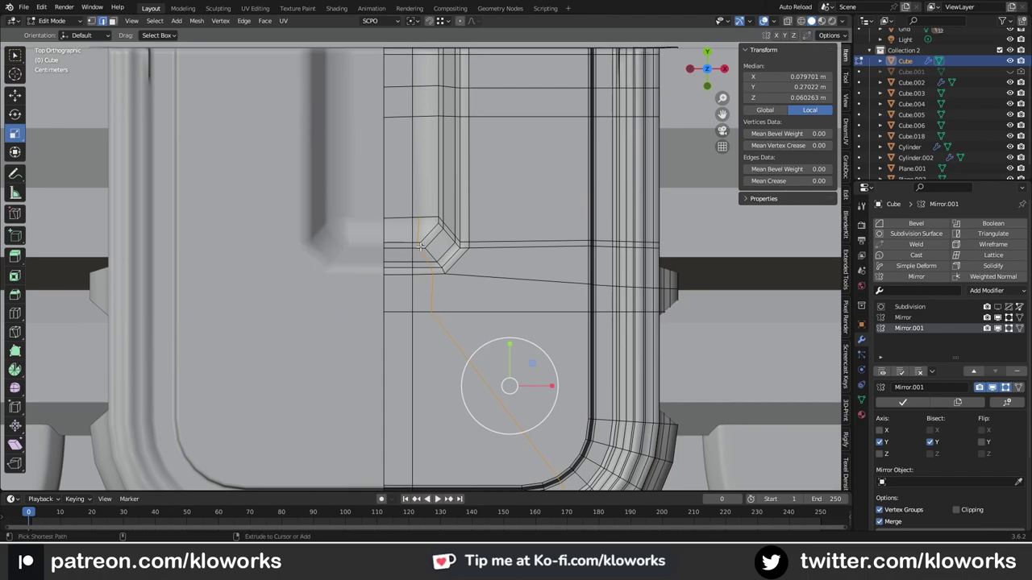
Step: Toggle smooth mesh display, select diamond piece Cube.003, and view from the top
key("ctrl+Tab")
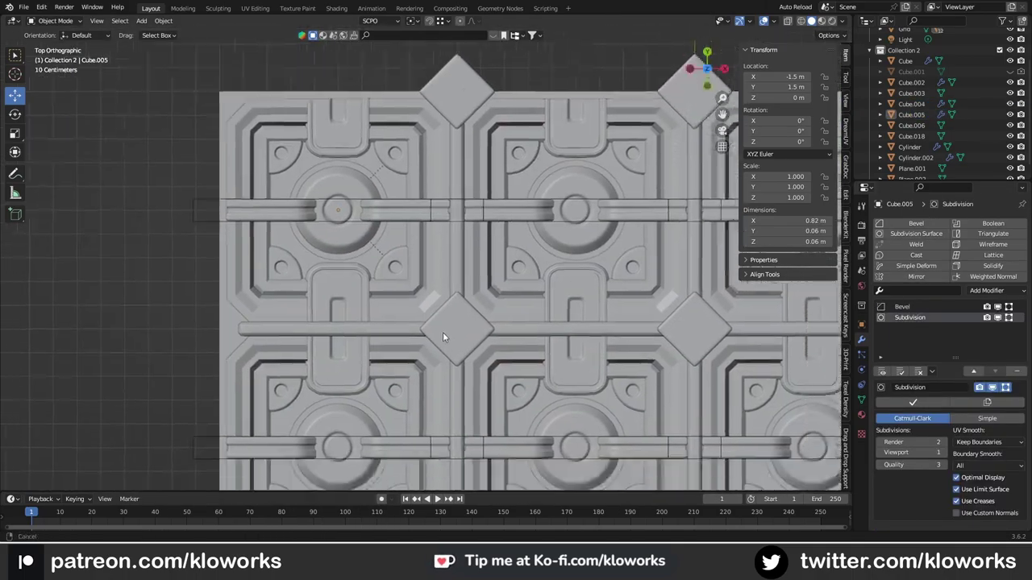
left_click(443, 337)
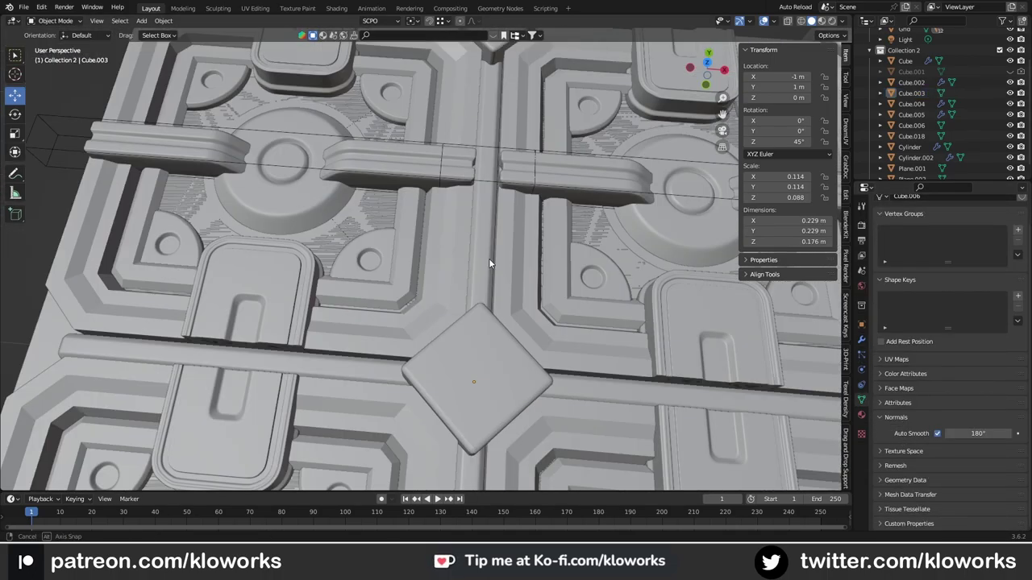
key("KP_7")
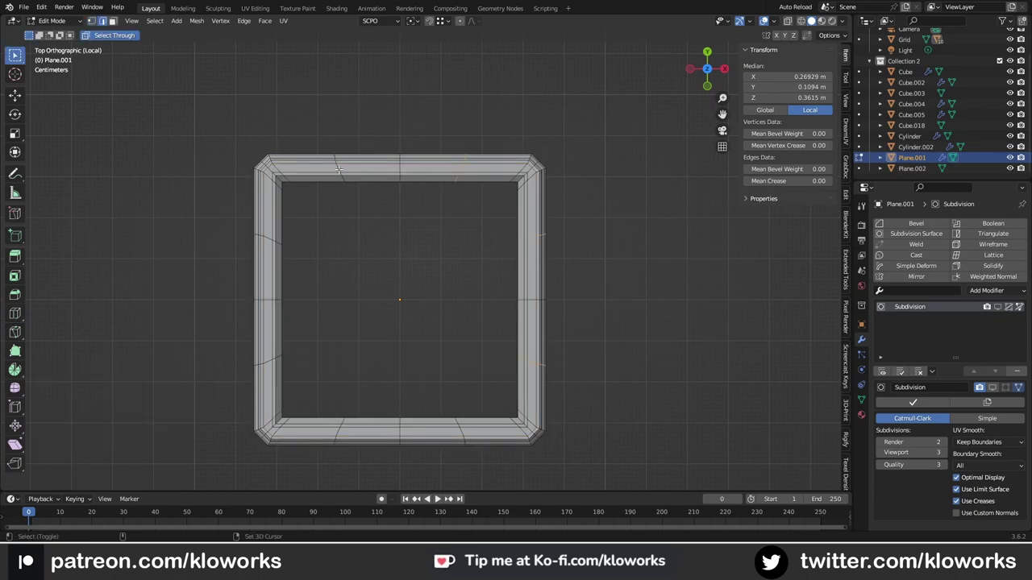
Step: Bevel each corner of the square frame piece Plane.001
left_click(649, 275)
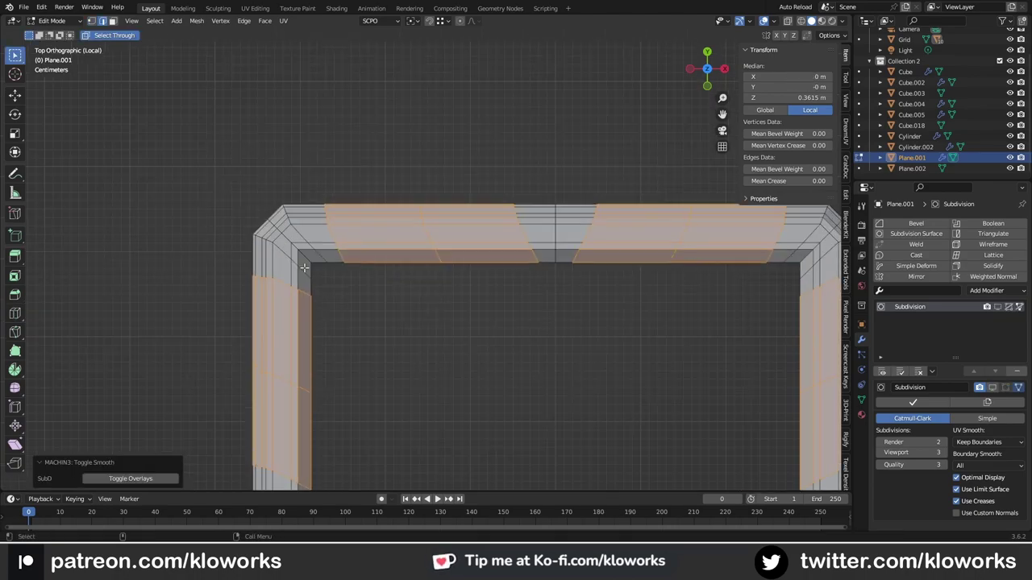
left_click(458, 226)
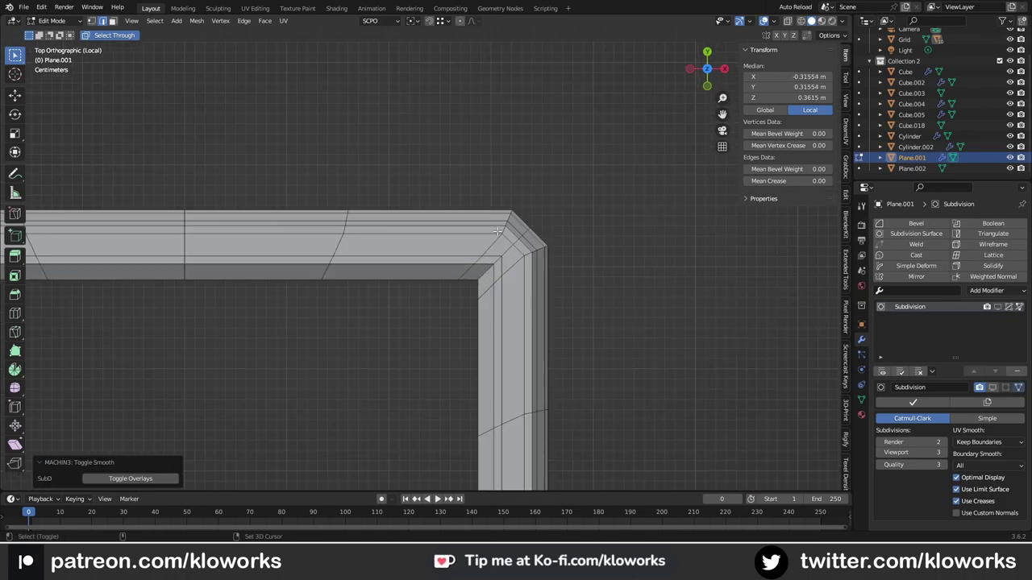
left_click(675, 438)
key("Home")
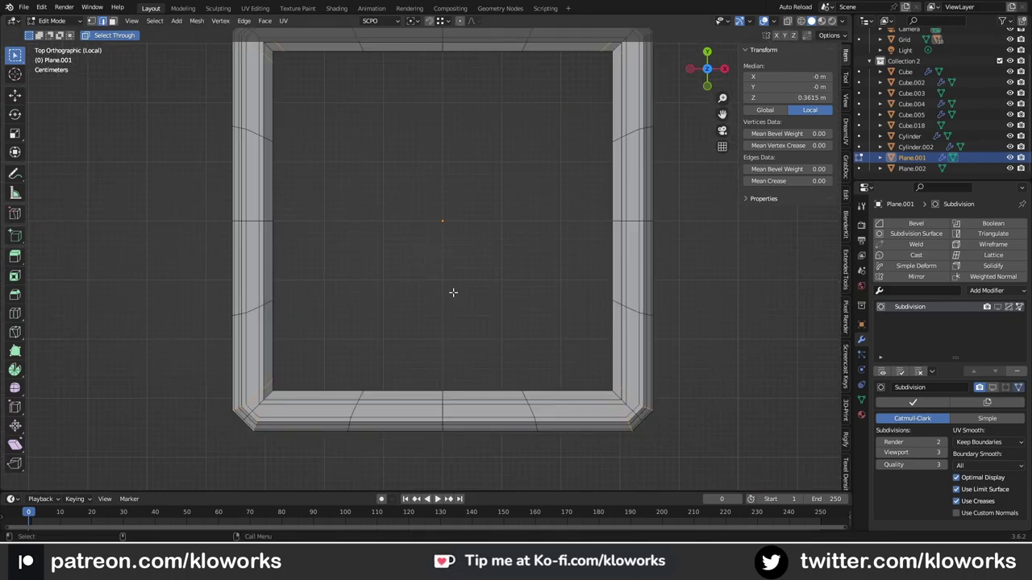
left_click(495, 288)
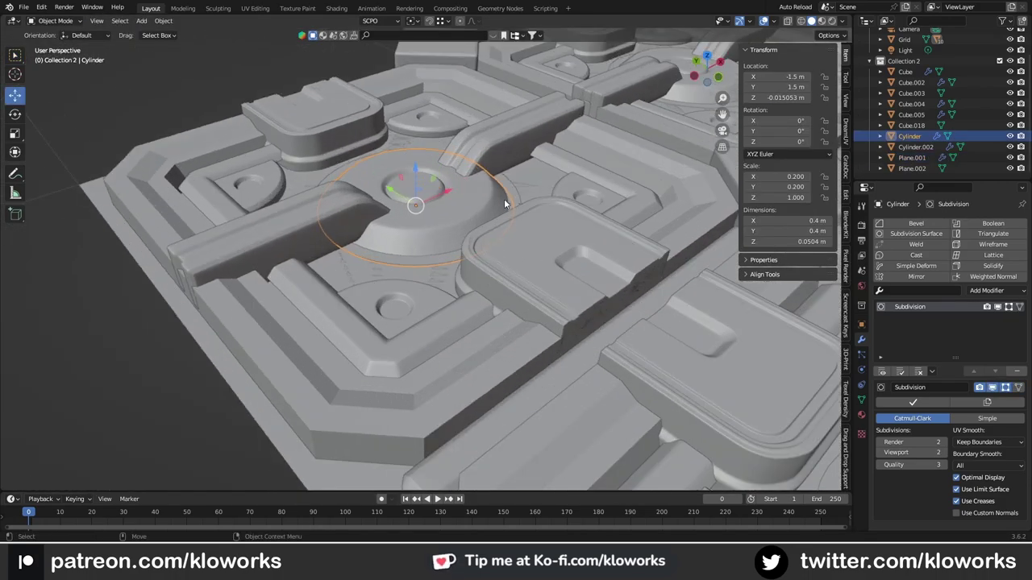
Step: Isolate Plane.002, add a Smooth modifier under Remesh and shade the tray smooth
key("KP_Divide")
key("Tab")
key("KP_7")
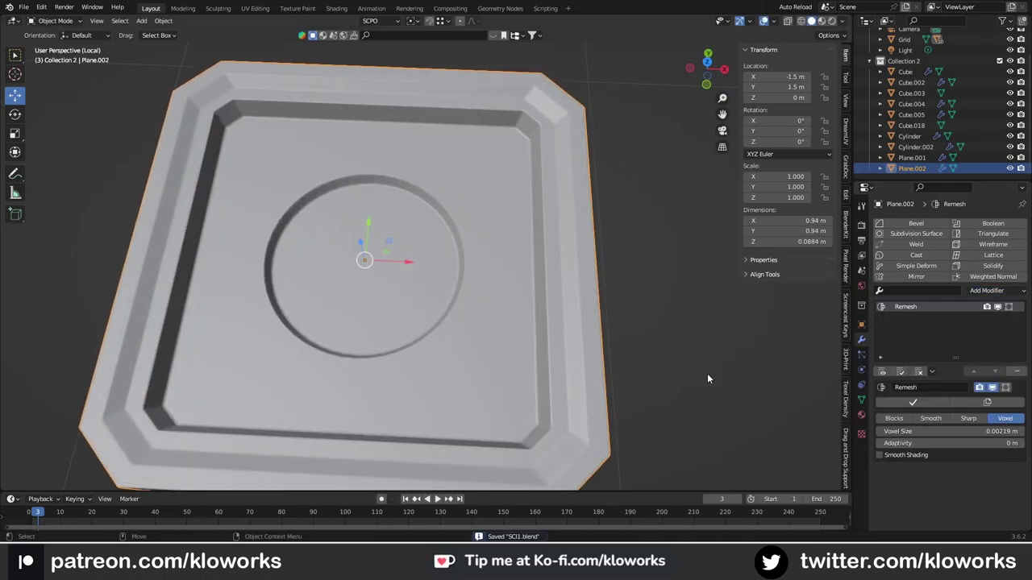
left_click(997, 290)
left_click(952, 487)
mouse_move(500, 307)
middle_mouse_down()
mouse_move(535, 316)
mouse_move(532, 297)
middle_mouse_up()
right_click(532, 297)
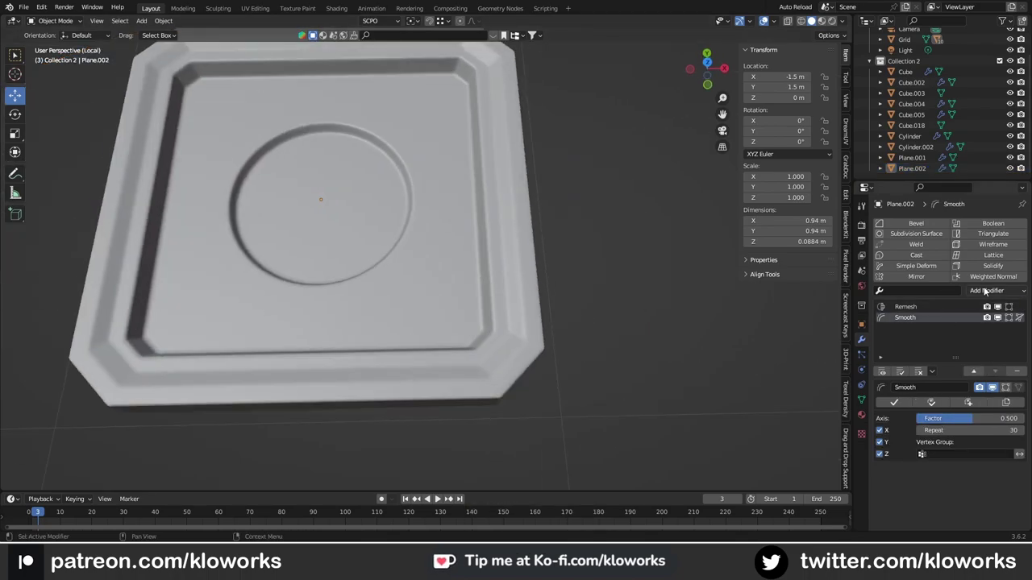
Step: Add a Decimate modifier at ratio 0.1 below Smooth and unhide the Collection 2 tiles
left_click(987, 290)
left_click(814, 365)
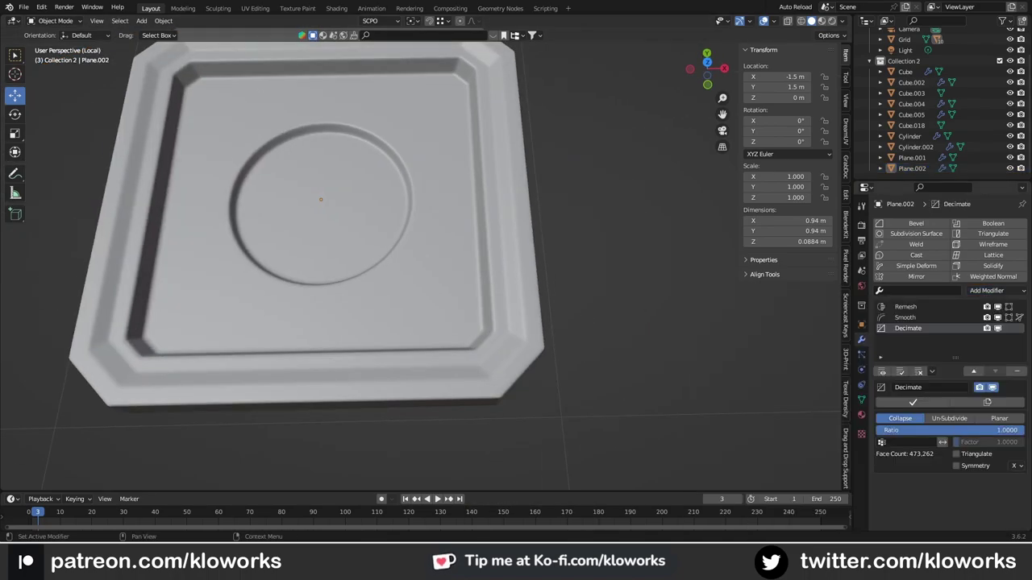
key("Return")
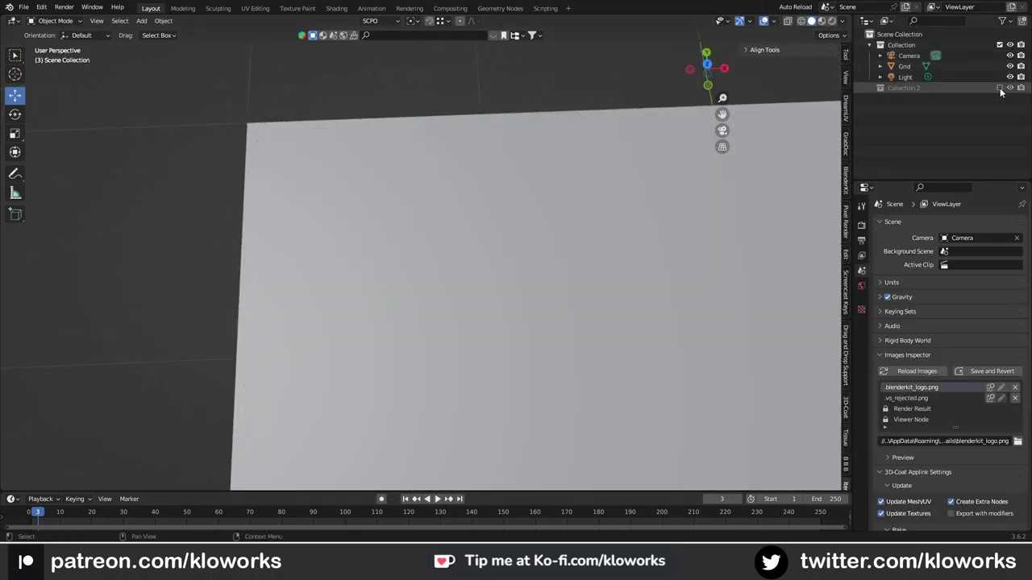
left_click(1000, 88)
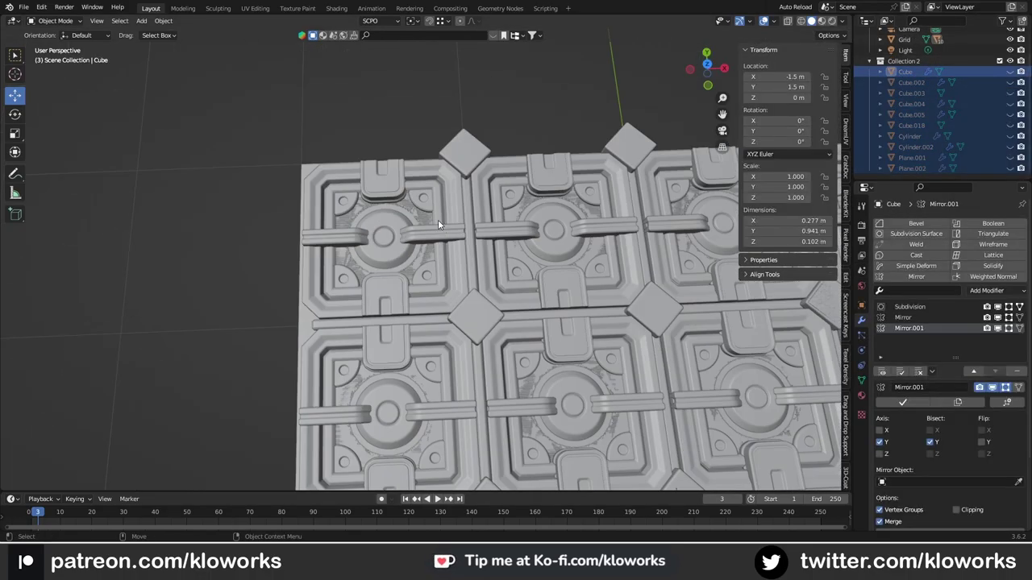
middle_click_drag(438, 219, 472, 271)
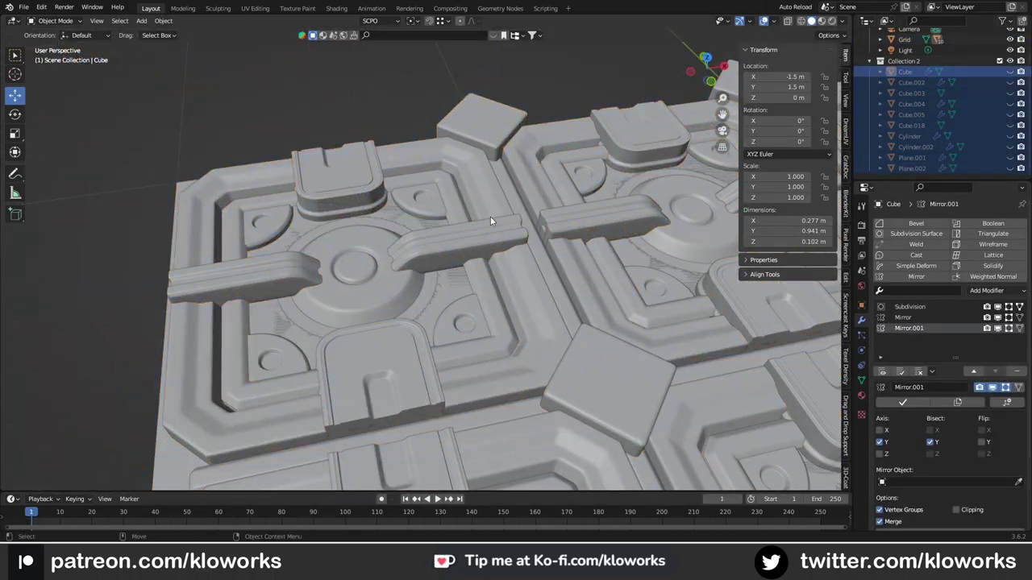
Step: Isolate the tray Plane.002 and raise its selected faces along Z
left_click(400, 227)
key("KP_Divide")
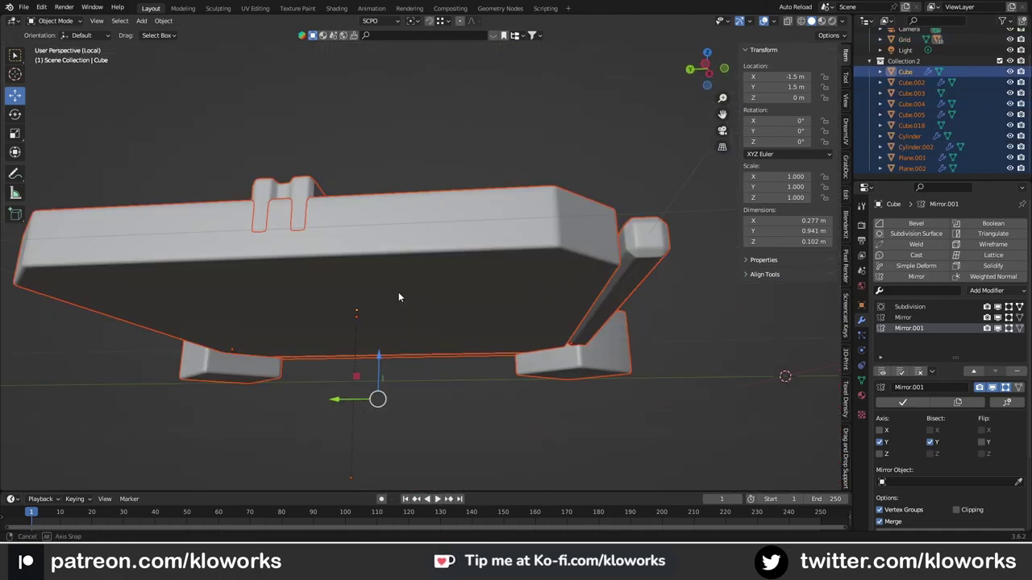
mouse_move(399, 292)
middle_mouse_down()
mouse_move(460, 299)
mouse_move(379, 222)
middle_mouse_up()
key("Tab")
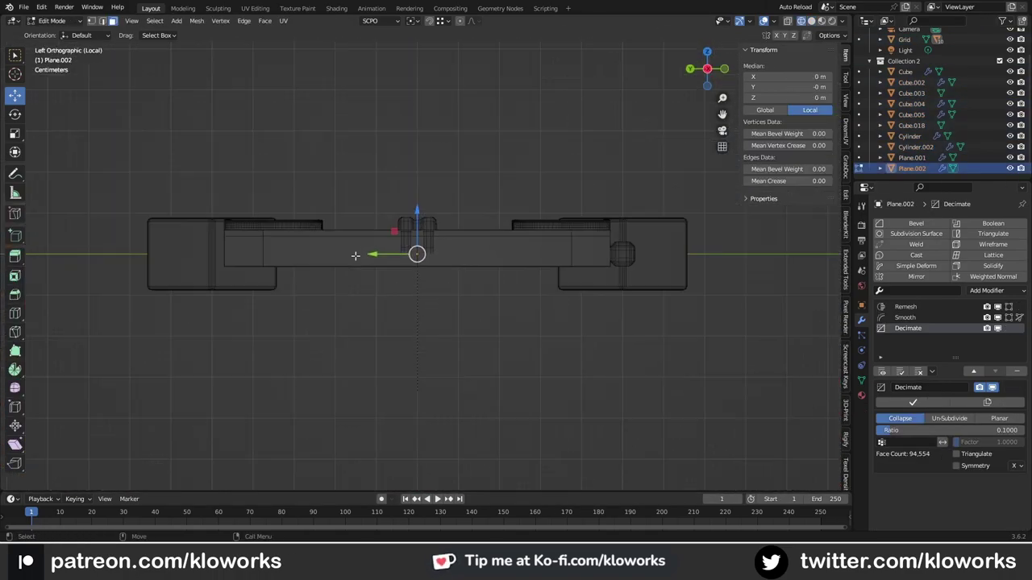
key("g")
key("z")
left_click(383, 223)
Step: Leave local view and return to Object Mode in top view
key("KP_Divide")
key("Tab")
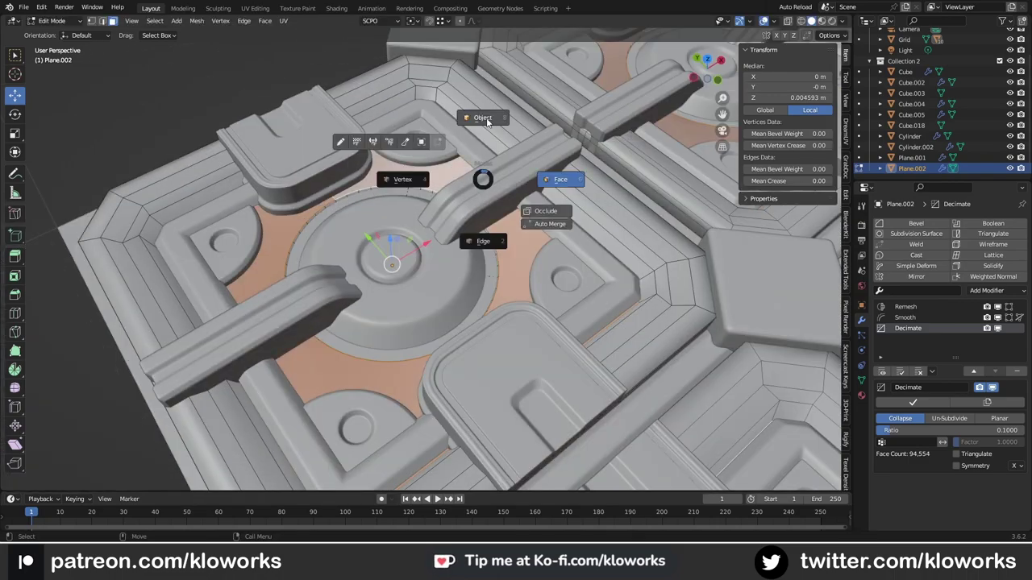
left_click(486, 121)
key("KP_7")
Step: Add a cube and squash it along Y into a thin bar over the tile
middle_click_drag(524, 234, 537, 201, "shift")
key("shift+a")
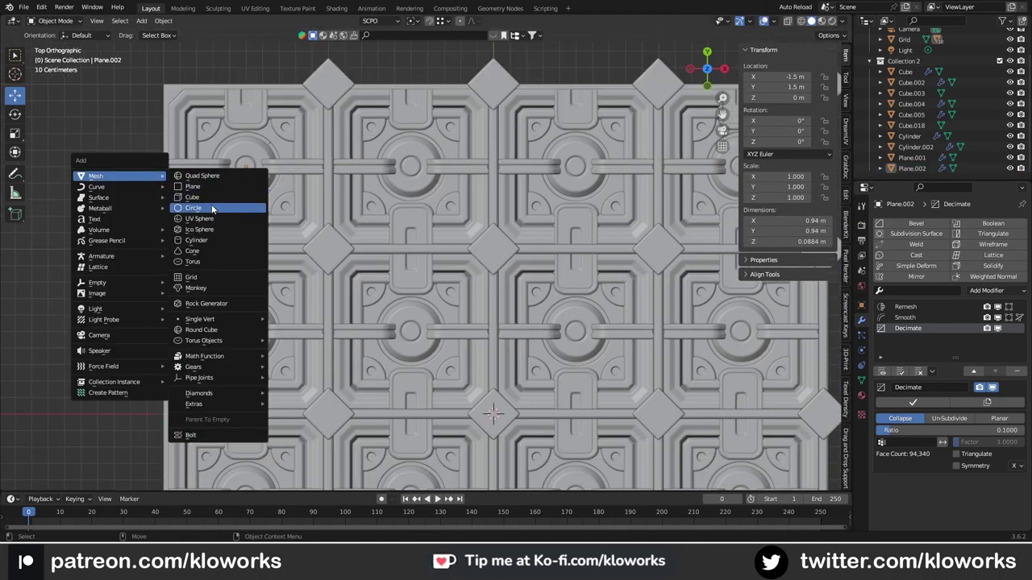
left_click(192, 197)
key("s")
left_click(408, 249)
scroll(408, 249, "up", 4)
key("s")
key("y")
left_click(439, 256)
left_click(513, 232)
scroll(513, 231, "down", 3)
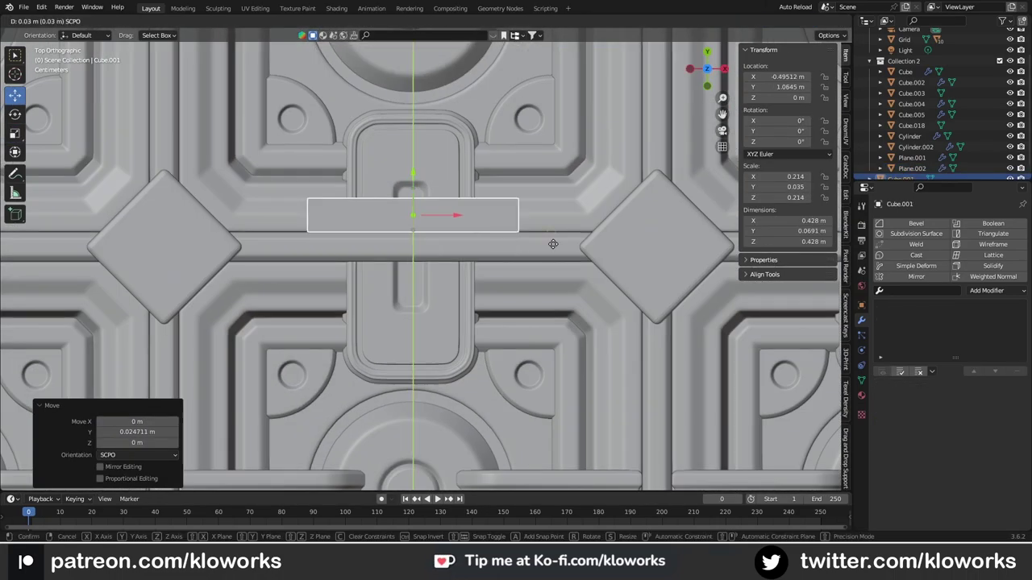
key("KP_5")
Step: Bevel the bar's long edges and resize the block in top view
middle_click_drag(402, 199, 451, 192)
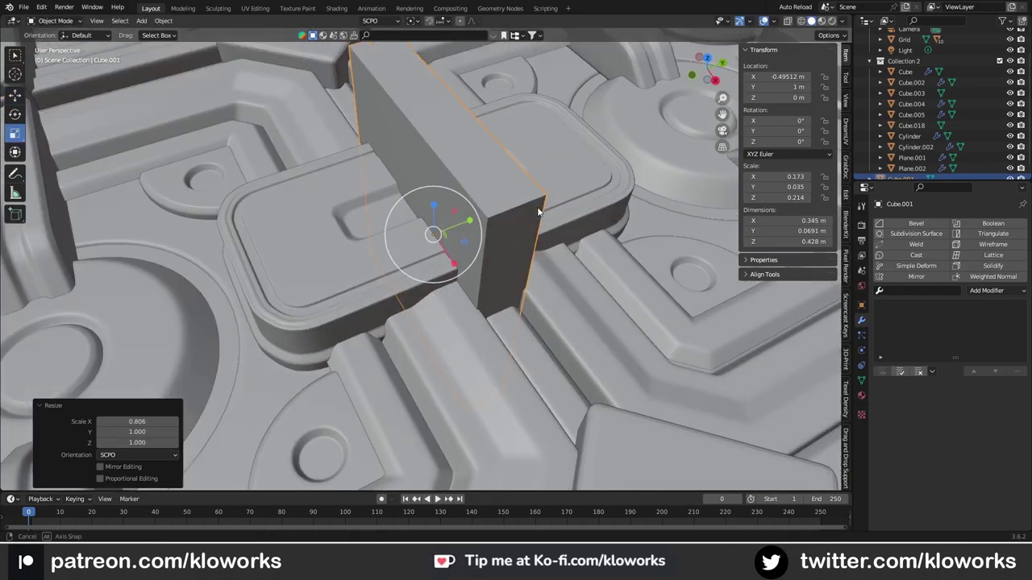
key("KP_7")
key("Tab")
middle_click_drag(465, 254, 375, 201)
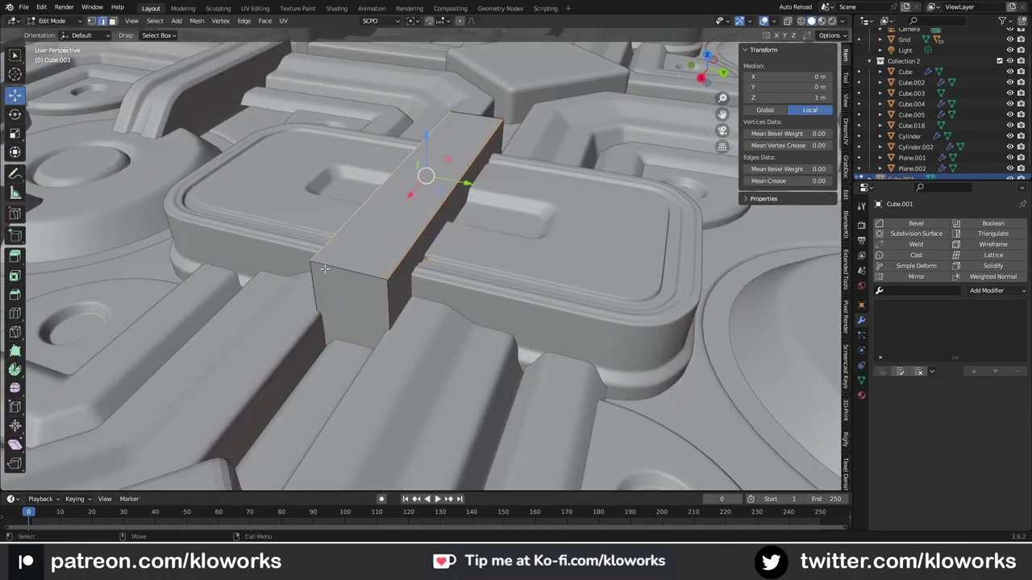
left_click(386, 224)
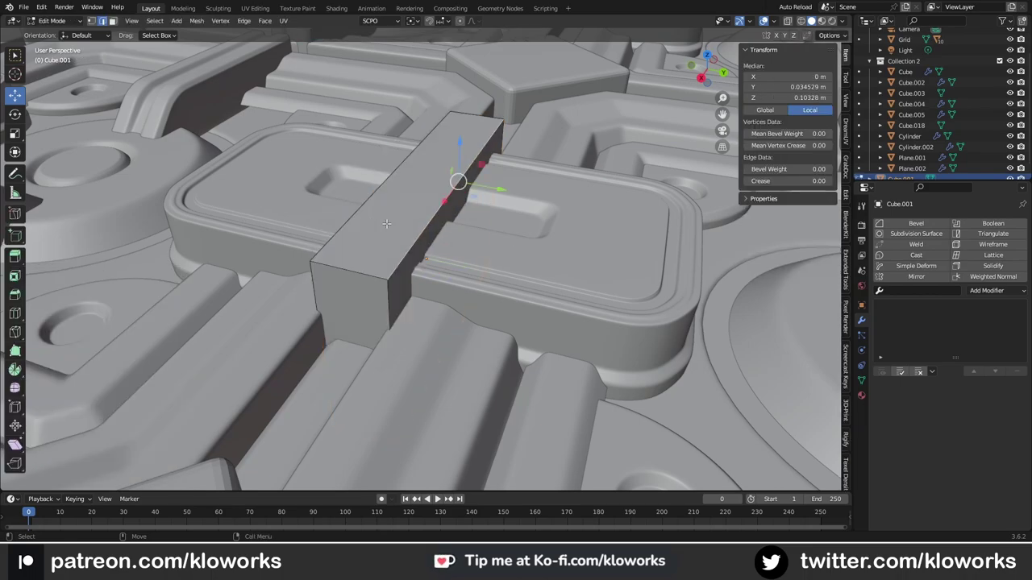
left_click(468, 204)
key("KP_7")
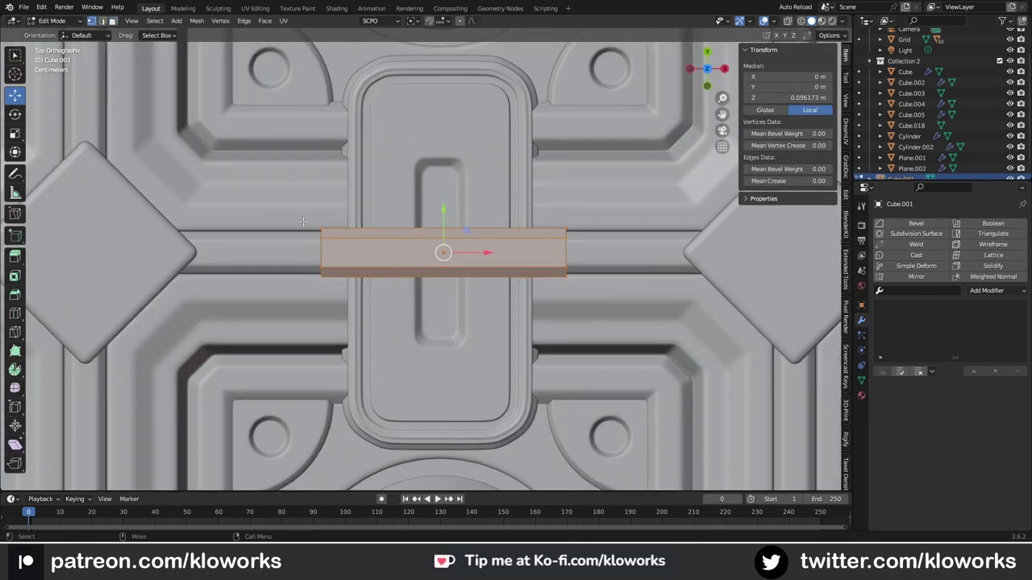
left_click(449, 200)
key("KP_3")
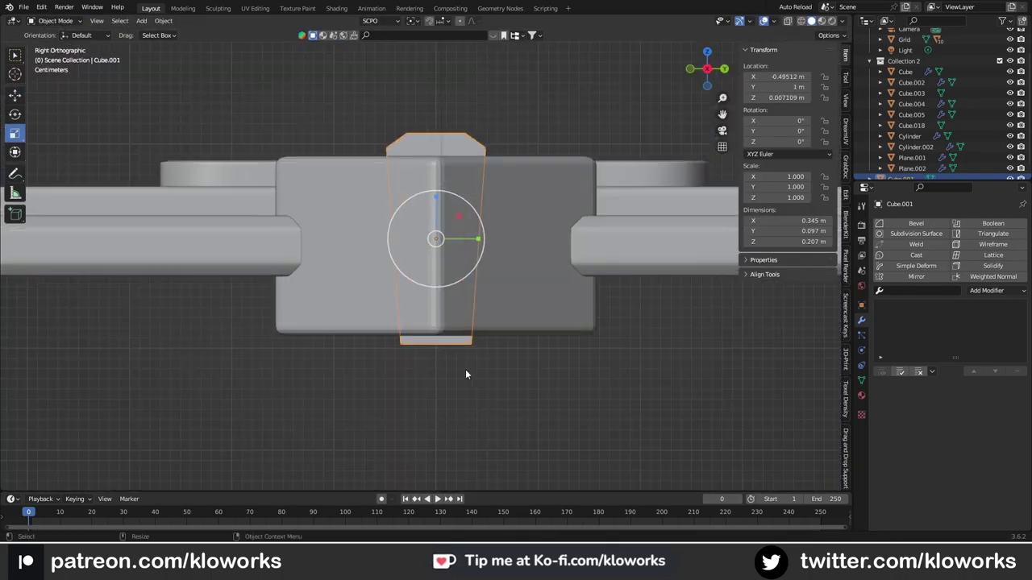
Step: Raise the block slightly along Z and stretch it along its length
left_click(491, 323)
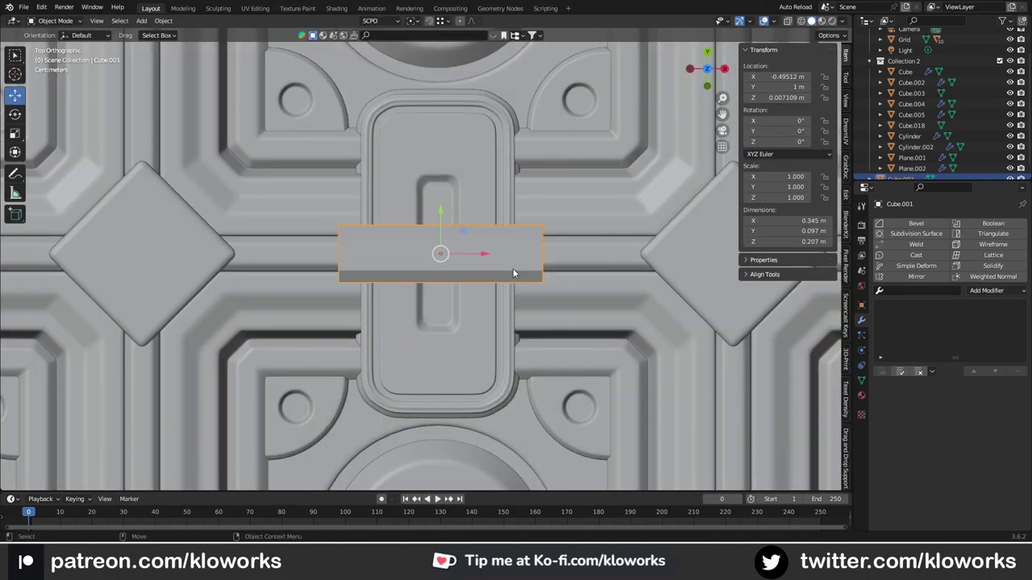
mouse_move(513, 269)
middle_mouse_down()
mouse_move(463, 219)
mouse_move(399, 237)
middle_mouse_up()
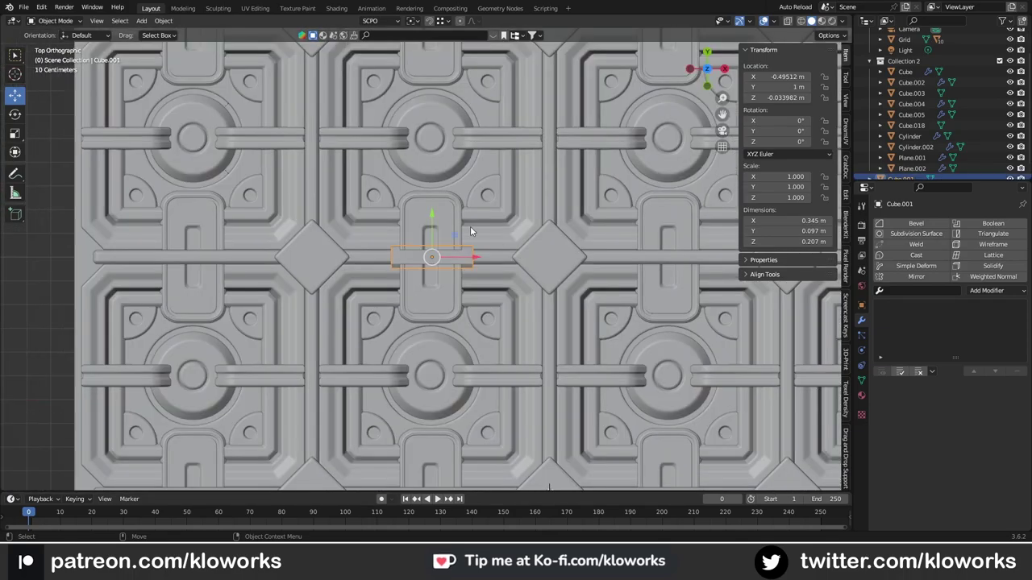
key("KP_Decimal")
key("g")
key("z")
left_click(443, 258)
middle_click_drag(443, 254, 421, 243)
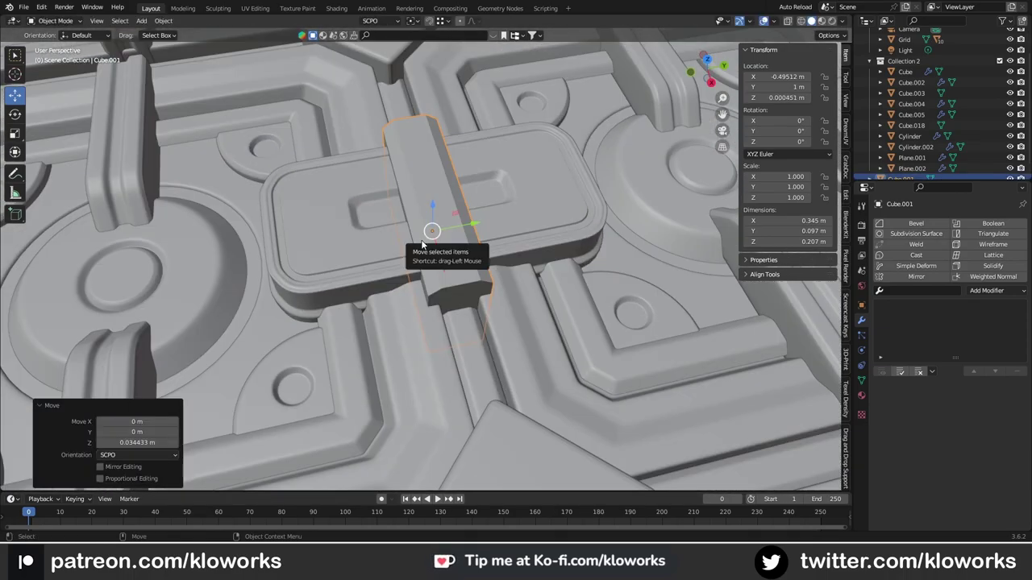
key("KP_7")
left_click_drag(392, 242, 396, 202)
middle_click_drag(395, 203, 511, 295)
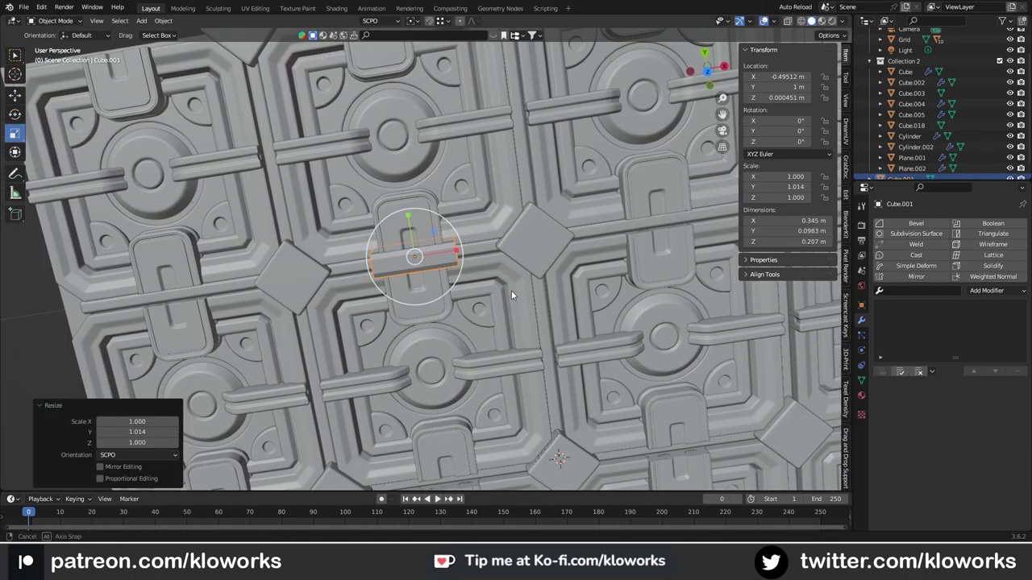
key("KP_7")
Step: Move the block Cube.001 onto the tile's top edge at Y 2 m
left_click(436, 296)
left_click_drag(629, 355, 413, 351)
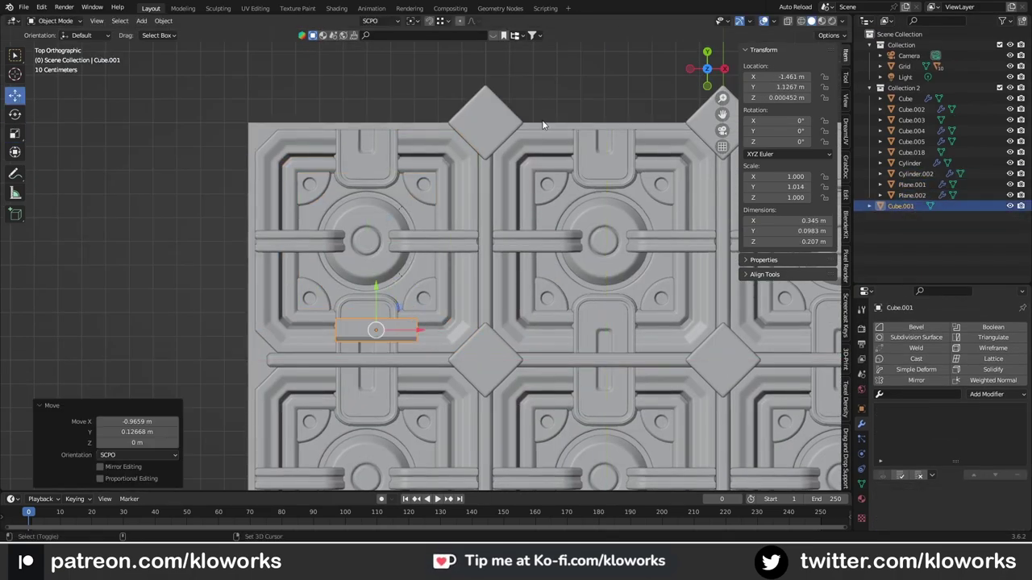
key("KP_Decimal")
key("g")
key("x")
left_click(454, 234)
key("g")
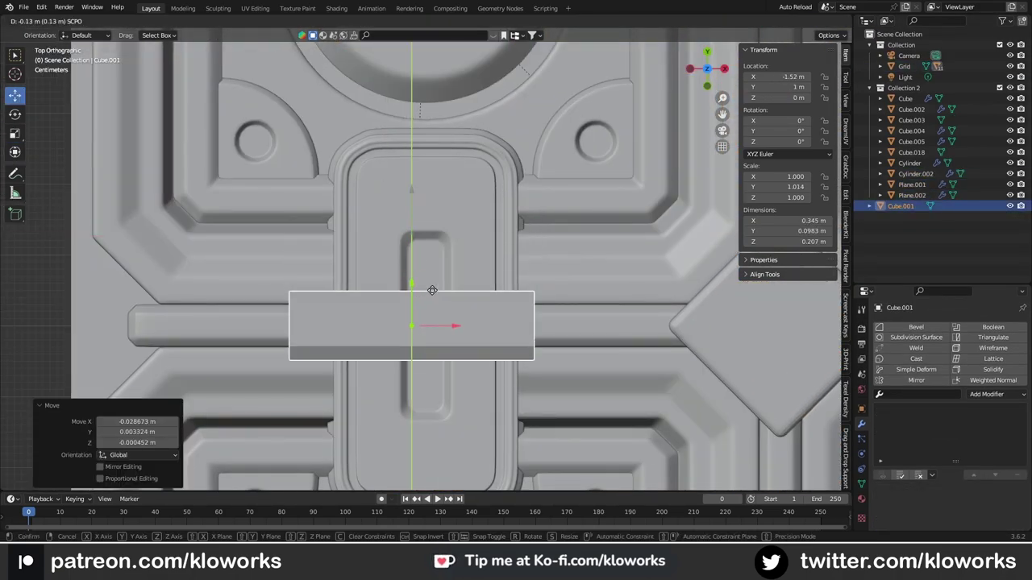
scroll(432, 290, "down", 5)
left_click(415, 121)
scroll(457, 215, "up", 5)
scroll(451, 246, "down", 2)
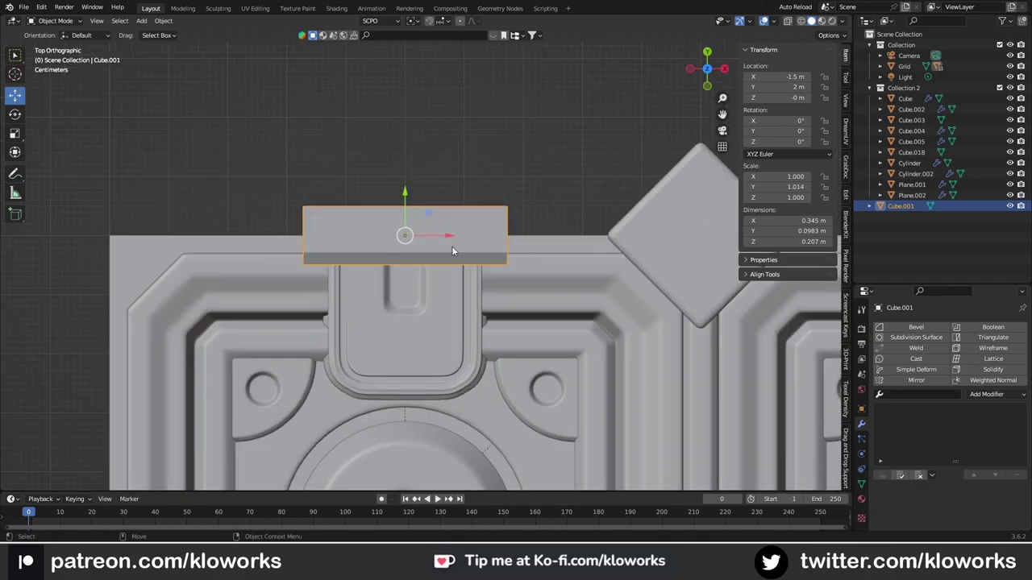
Step: Duplicate the block in place and cut Plane.002 with it as a BoolTool Difference
key("shift+d")
key("Escape")
middle_click_drag(452, 246, 346, 218)
key("ctrl+KP_Subtract")
Step: Move the BTool_Cube.006 boolean to the top of Plane.002's modifier stack
middle_click_drag(478, 198, 522, 278)
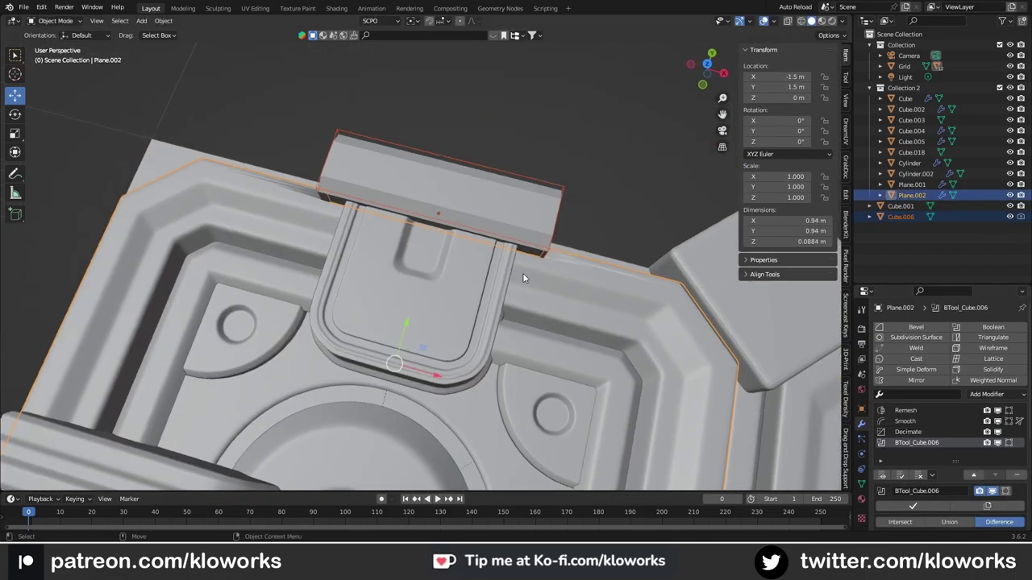
left_click(974, 476)
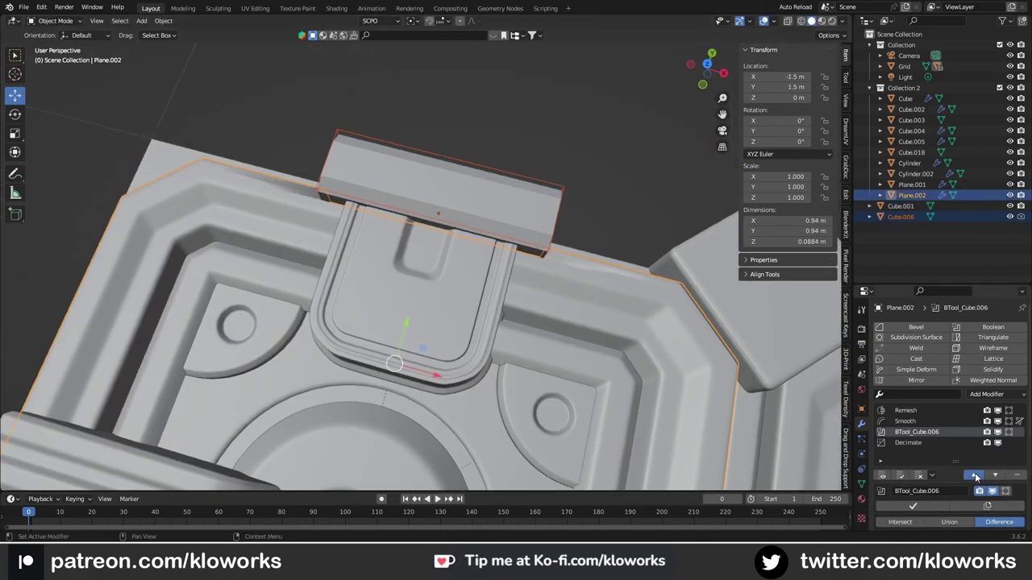
left_click(975, 476)
left_click(975, 476)
left_click(565, 201)
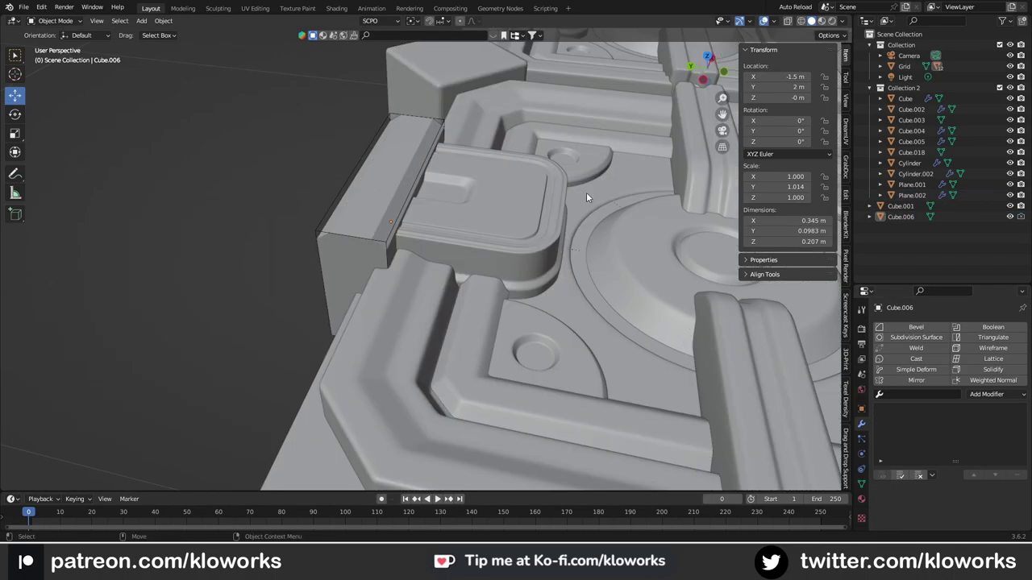
middle_click_drag(587, 192, 489, 225)
key("KP_7")
scroll(384, 253, "down", 4)
scroll(384, 254, "down", 2)
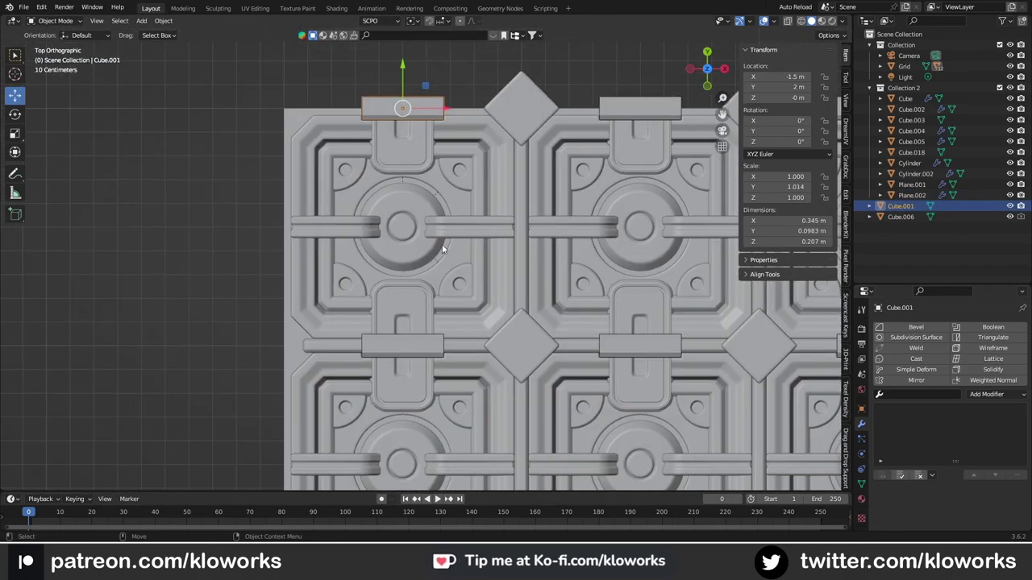
scroll(523, 175, "up", 4)
Step: Isolate the tray and block together, then bring back the surrounding tile pieces
left_click(523, 176)
key("KP_Divide")
key("KP_Divide")
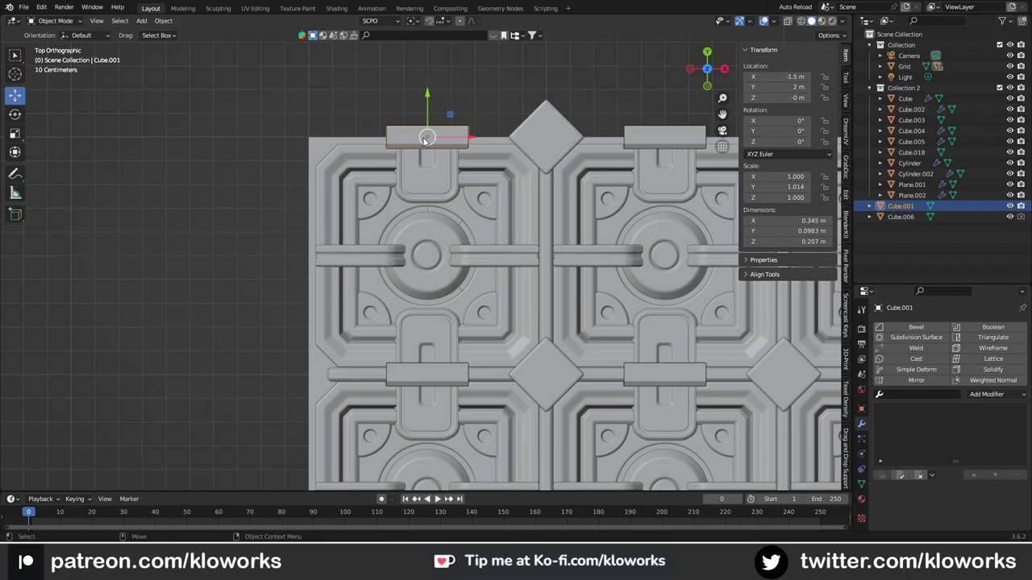
scroll(430, 242, "up", 5)
scroll(429, 241, "down", 4)
left_click(436, 124)
left_click(334, 126, "shift")
key("KP_Divide")
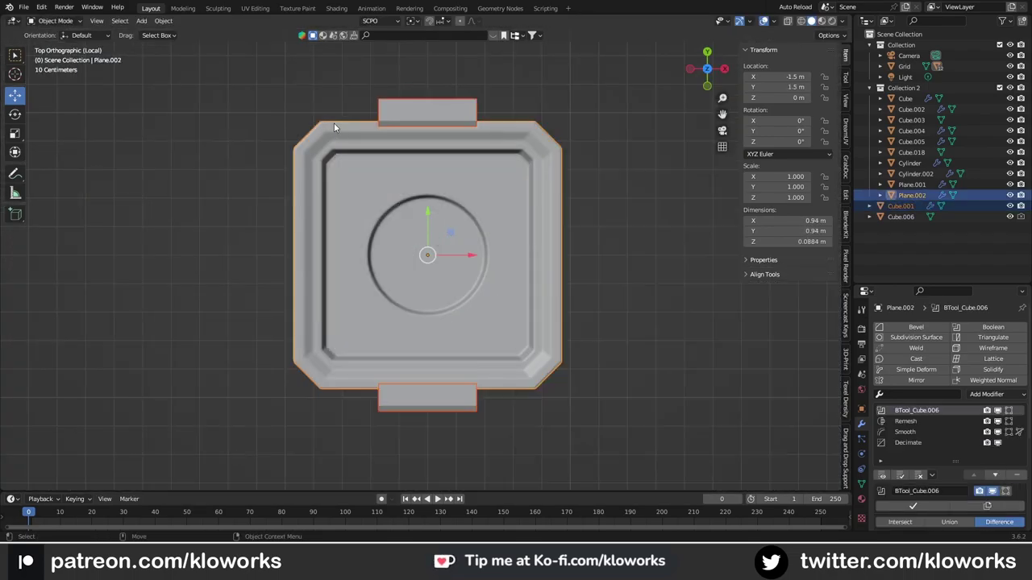
middle_click_drag(401, 405, 598, 312)
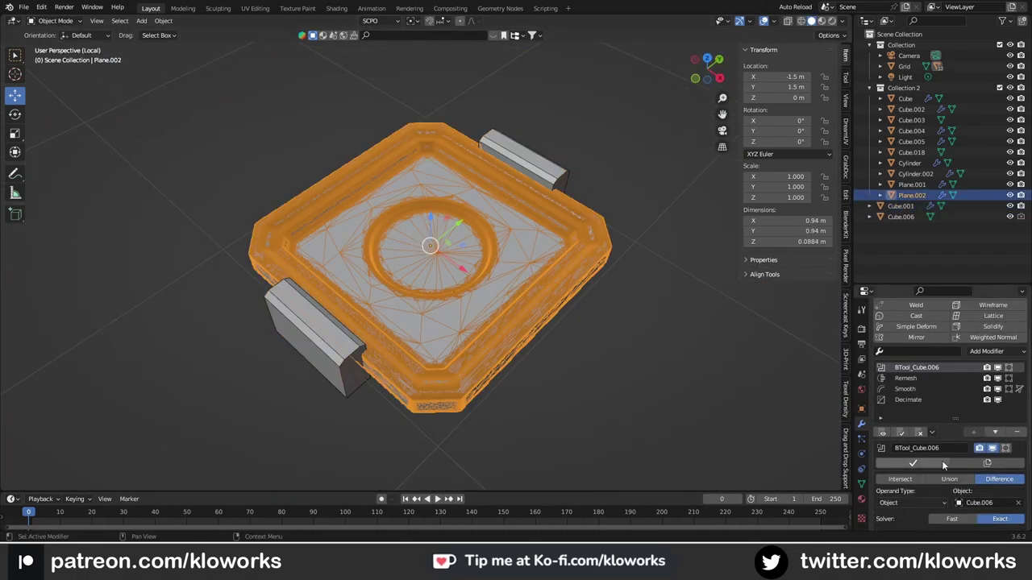
middle_click_drag(594, 189, 691, 239)
left_click(631, 226)
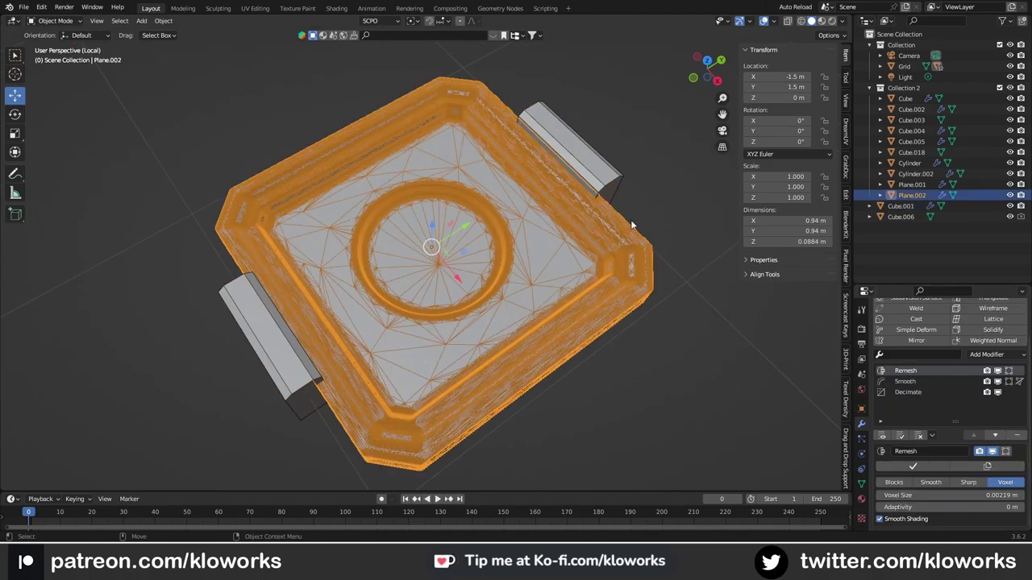
Step: Give the block's edge a fused bevel in Edit Mode
key("Tab")
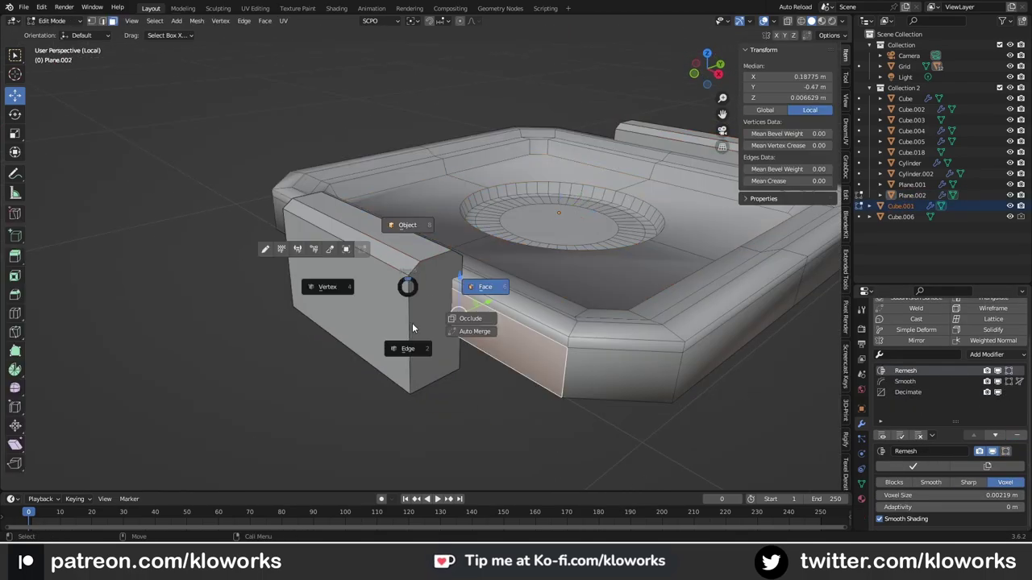
mouse_move(406, 275)
middle_mouse_down()
mouse_move(671, 339)
mouse_move(483, 262)
middle_mouse_up()
key("y")
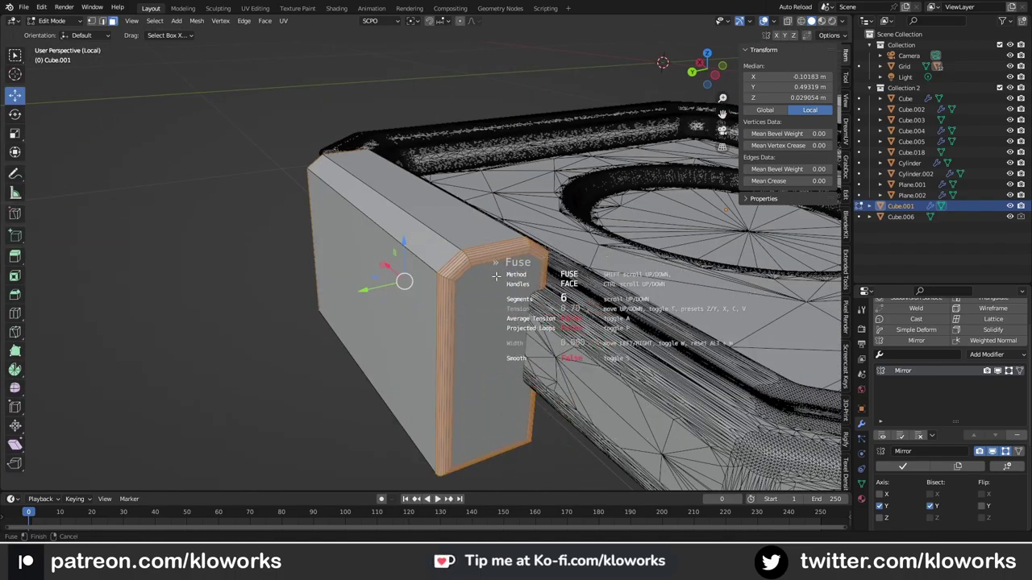
left_click(496, 277)
key("Tab")
scroll(511, 345, "up", 3)
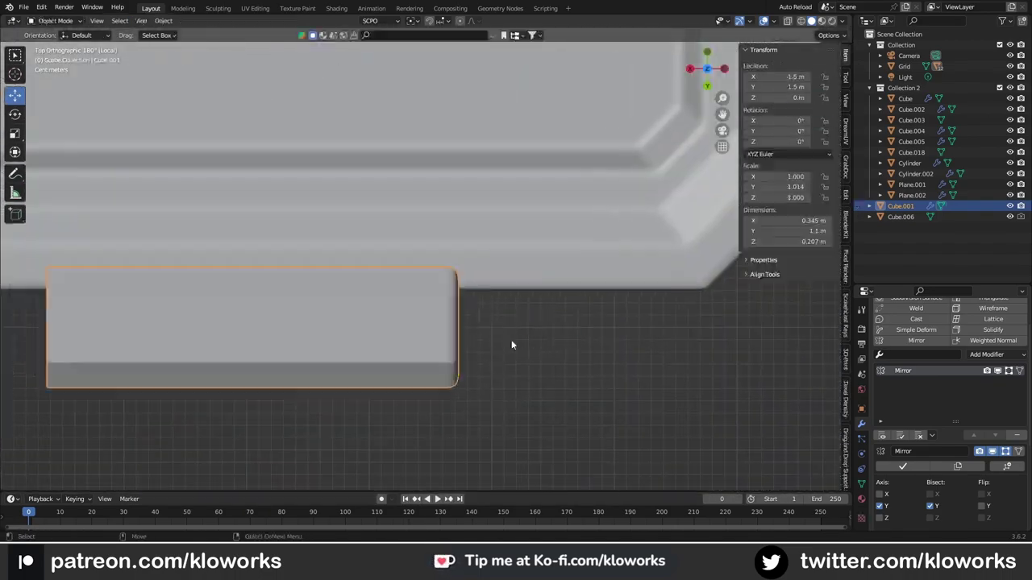
middle_click_drag(511, 345, 421, 270)
key("Tab")
right_click(493, 295)
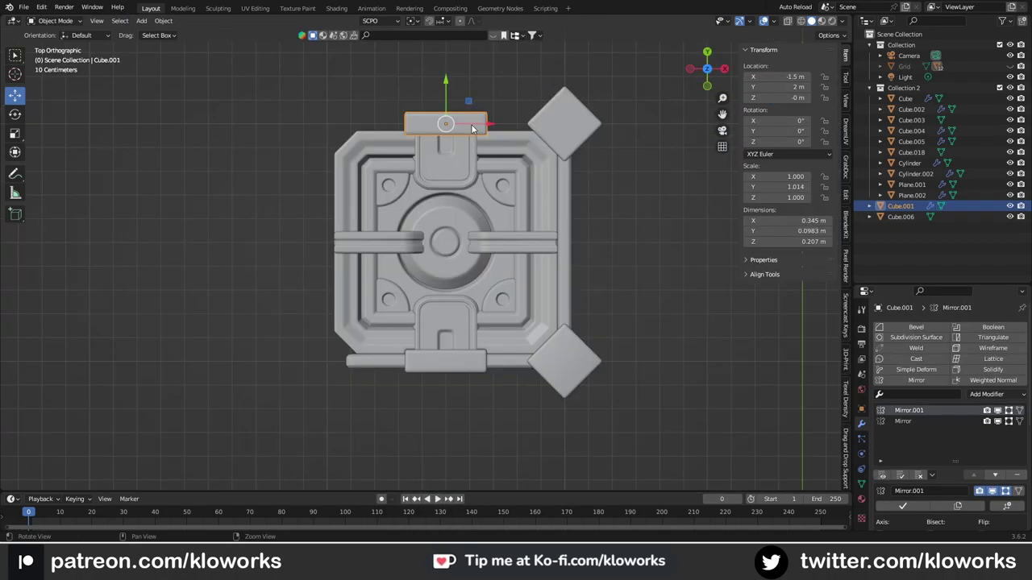
Step: Delete the extra block copy and reselect the block in the outliner
middle_click_drag(473, 129, 477, 172, "shift")
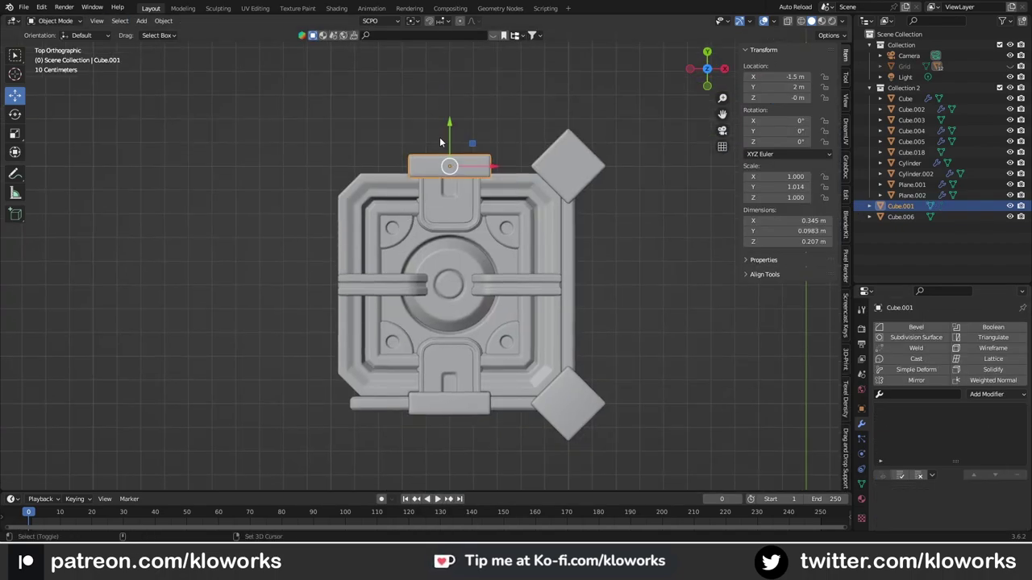
key("Delete")
left_click(477, 168)
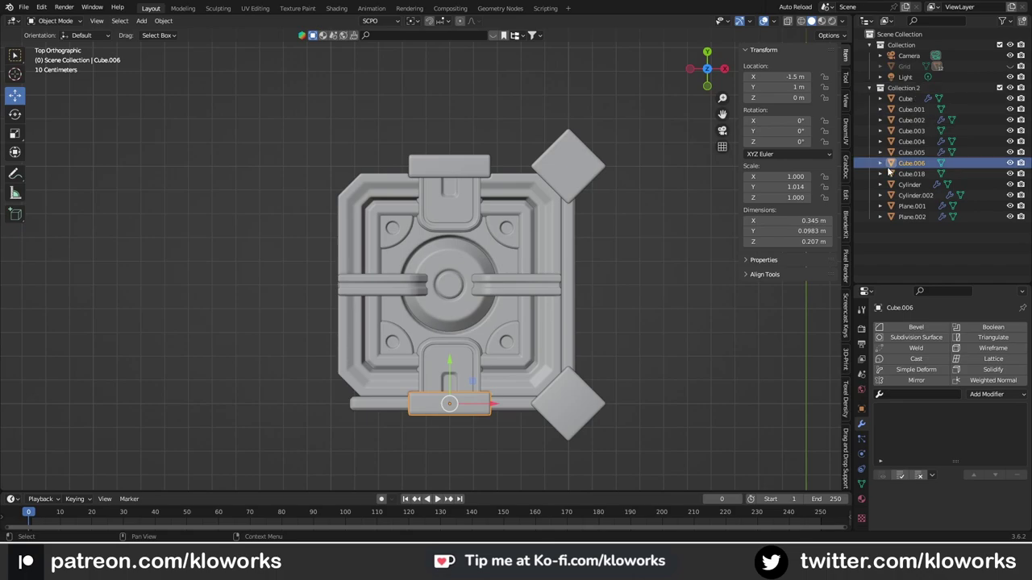
left_click(911, 108)
Step: Turn off the Grid's tiling copies and reposition the block copy on the single tile
middle_click_drag(686, 177, 742, 187)
middle_click_drag(548, 233, 564, 275)
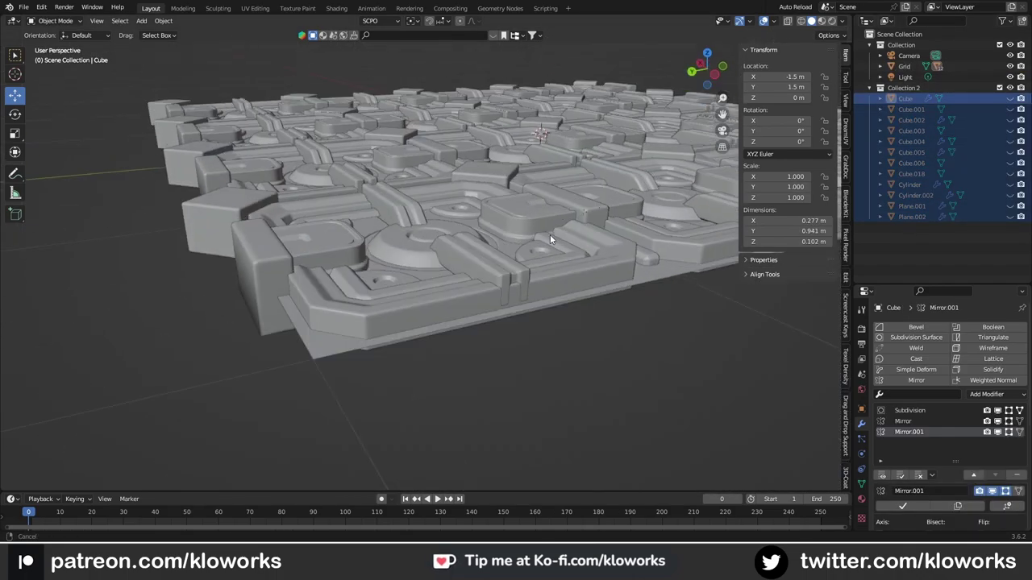
left_click(905, 66)
left_click(861, 484)
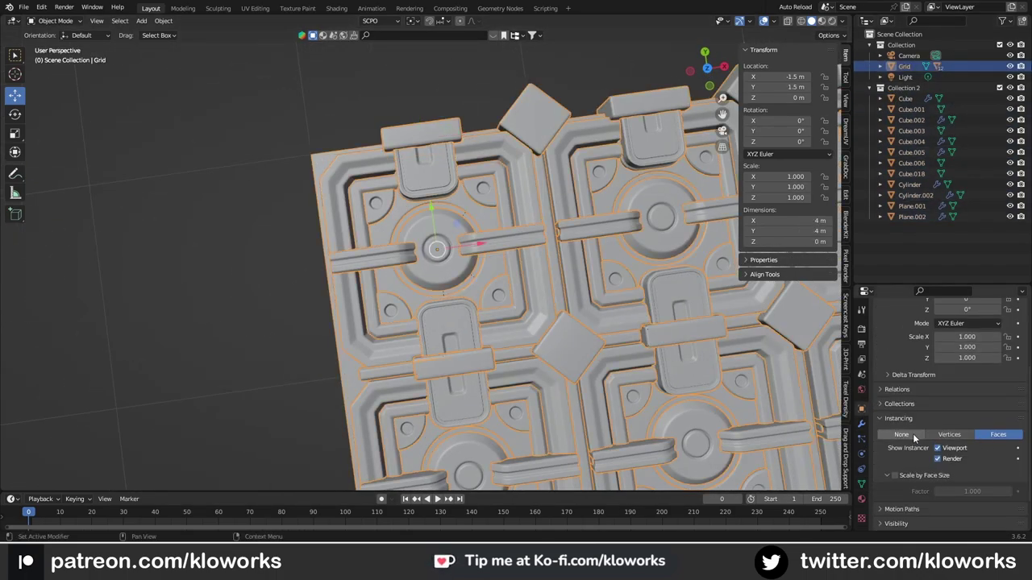
left_click(901, 434)
mouse_move(590, 280)
middle_mouse_down()
mouse_move(477, 134)
mouse_move(537, 294)
middle_mouse_up()
left_click(536, 294)
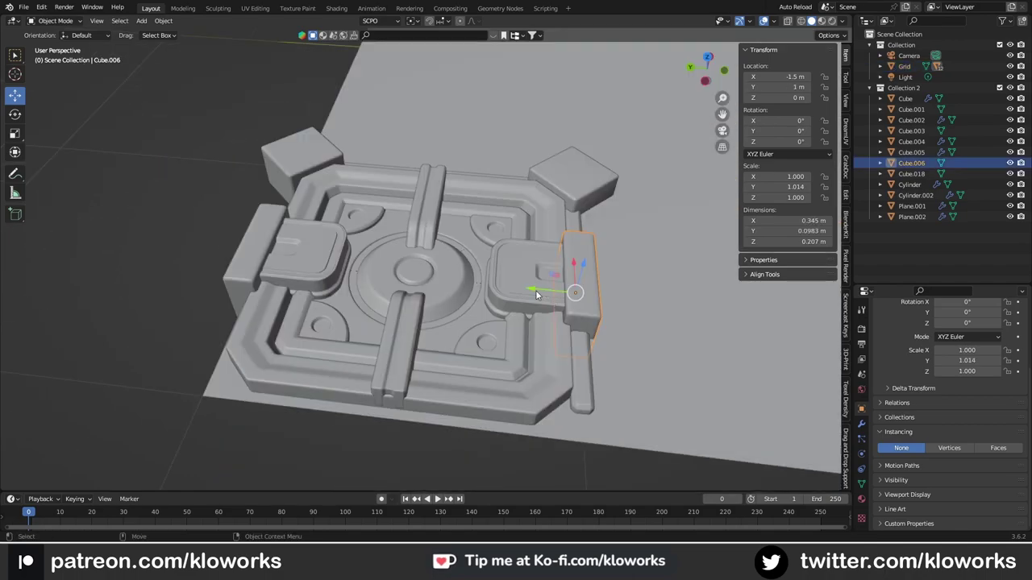
left_click(583, 297)
Step: Select the tray, show its modifier properties in top view, and undo the last change
left_click(241, 263, "shift")
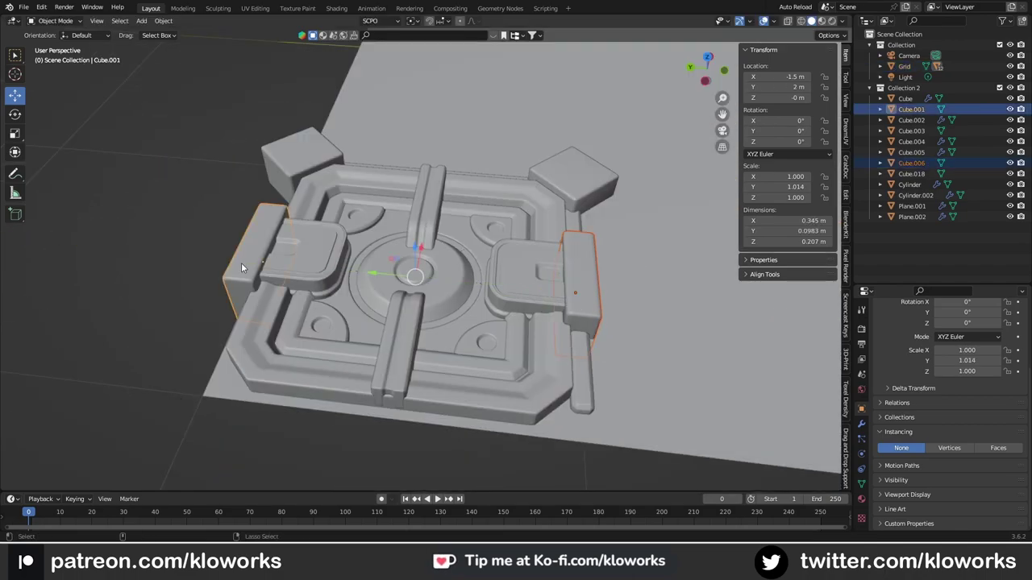
scroll(557, 352, "up", 3)
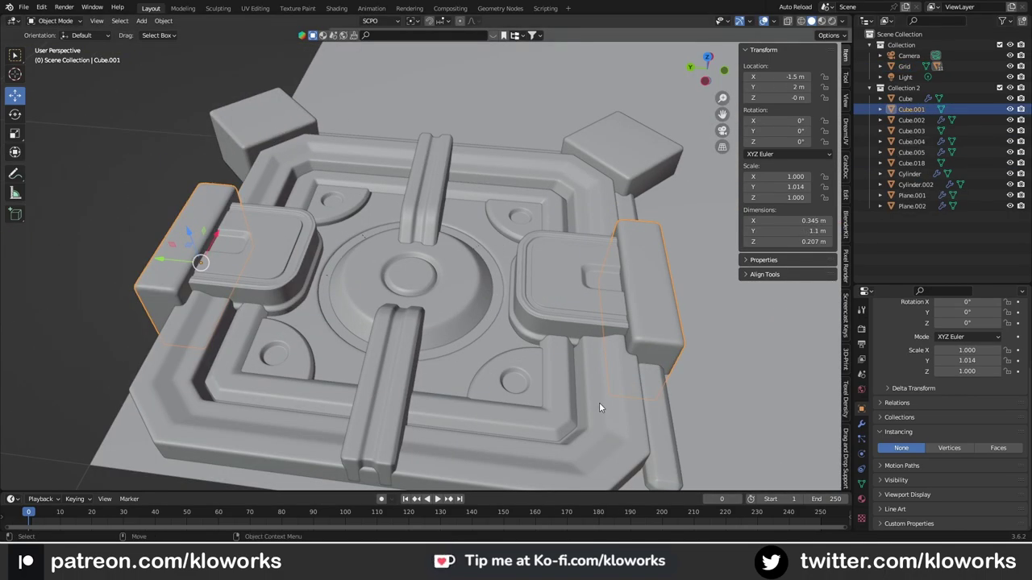
left_click(599, 402)
left_click(861, 423)
key("KP_7")
key("ctrl+z")
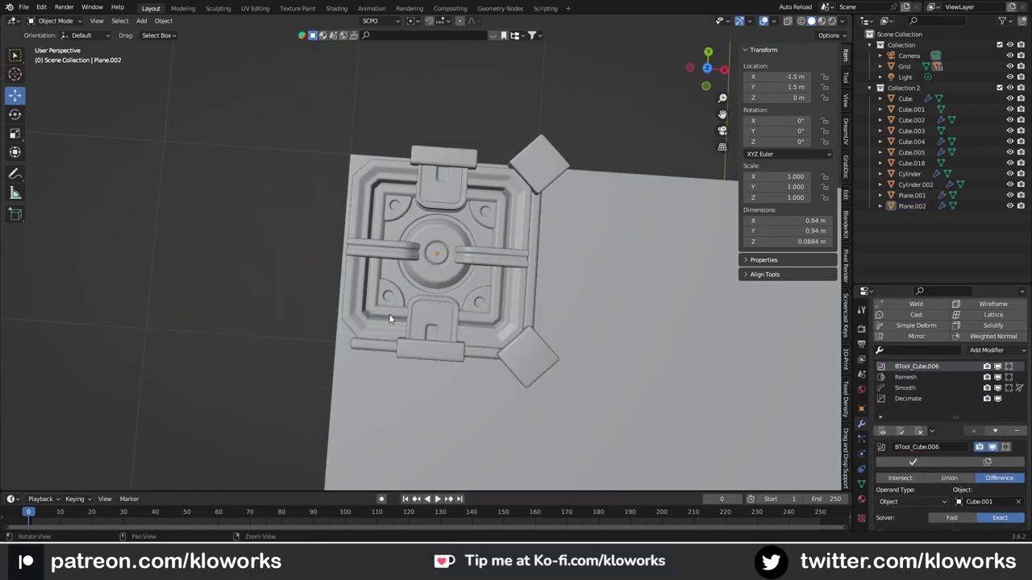
Step: Turn the Grid's tiling copies back on to view the tiled pattern
left_click(987, 64)
left_click(861, 409)
scroll(944, 404, "down", 5)
left_click(998, 448)
mouse_move(452, 322)
middle_mouse_down()
mouse_move(504, 304)
mouse_move(341, 245)
middle_mouse_up()
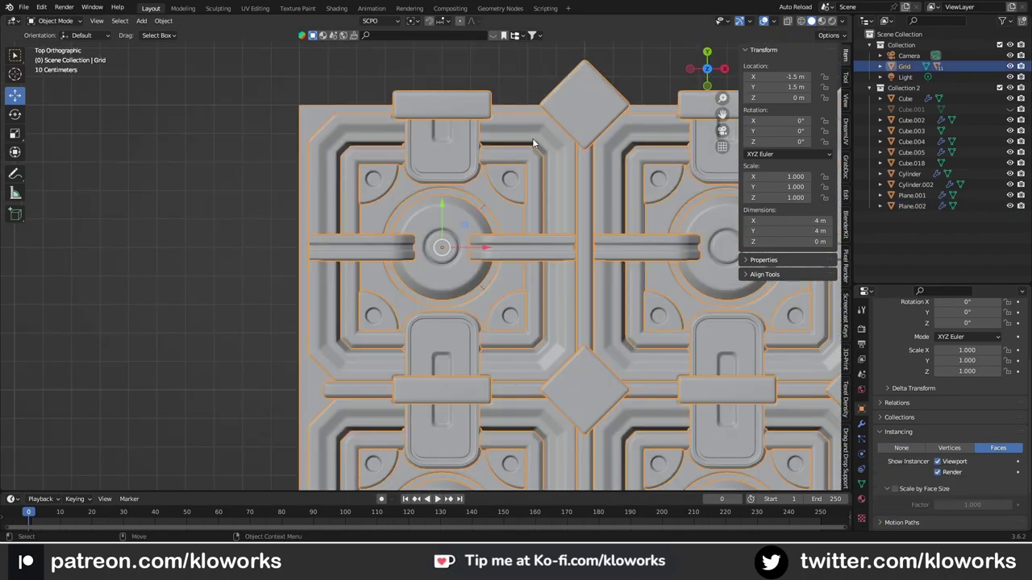
left_click(463, 257)
Step: Toggle local view on Plane.002 and zoom across the full tiled grid to check the tiling
key("KP_Divide")
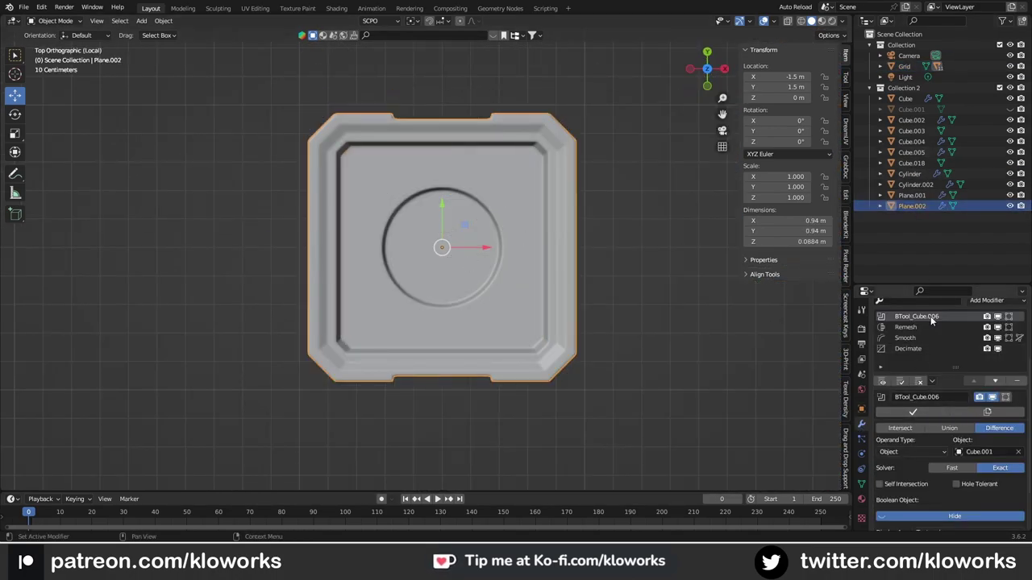
left_click(911, 109)
key("KP_Divide")
key("Tab")
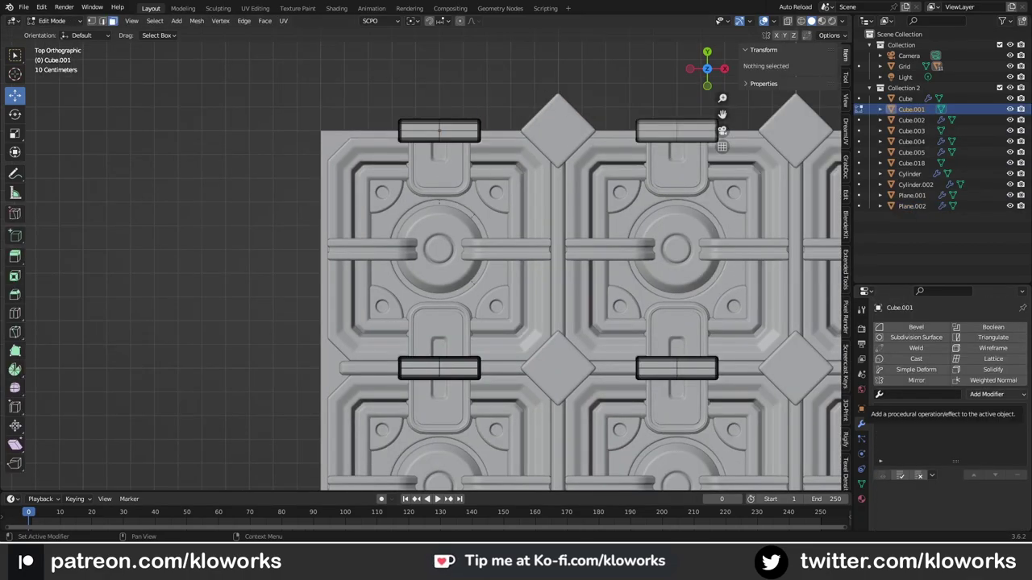
key("ctrl+z")
key("ctrl+z")
scroll(502, 363, "down", 2)
scroll(406, 329, "up", 2)
scroll(298, 211, "up", 2)
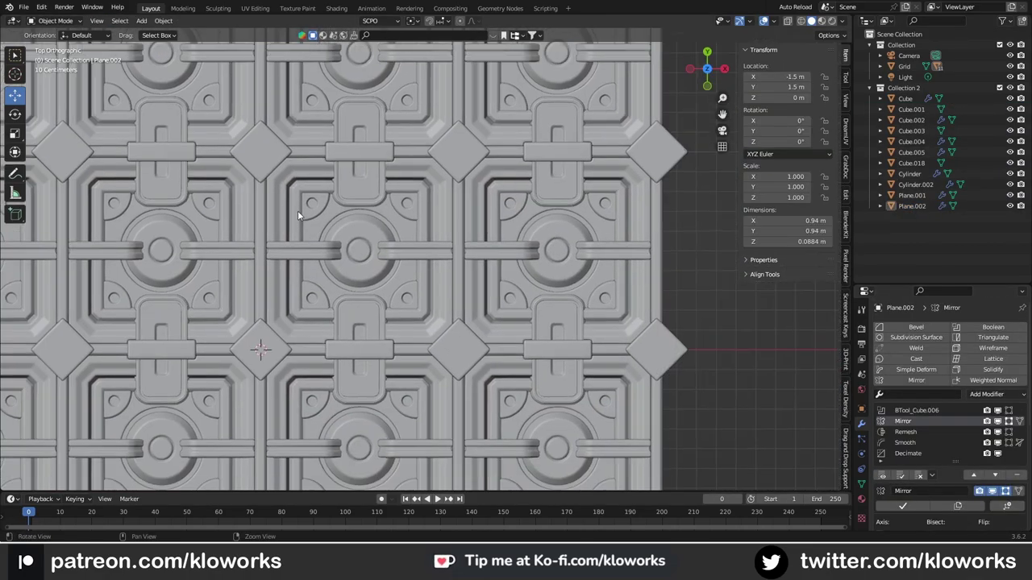
scroll(298, 210, "down", 1)
scroll(498, 265, "up", 4)
scroll(646, 370, "up", 1)
scroll(349, 245, "down", 4)
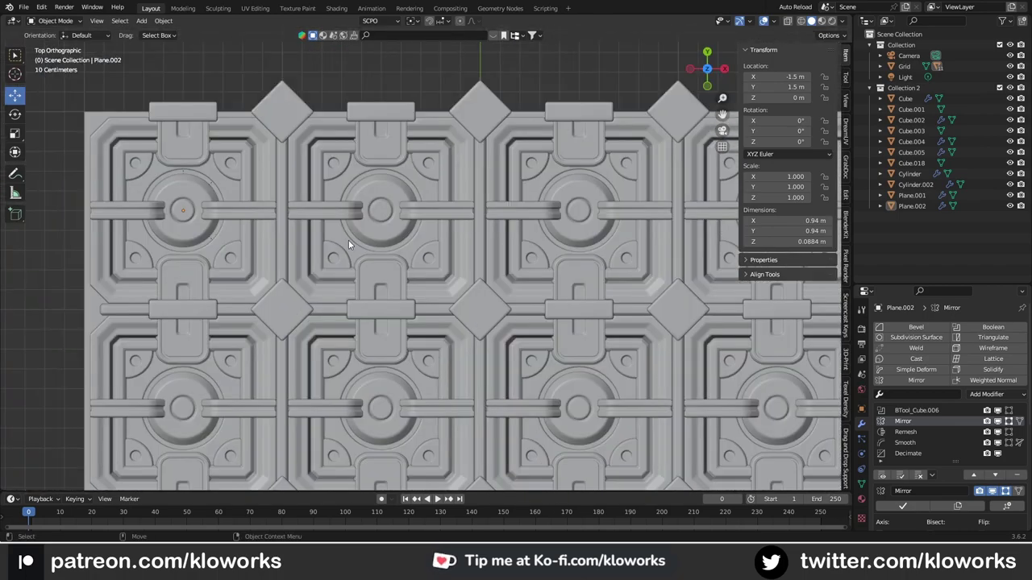
scroll(349, 244, "up", 2)
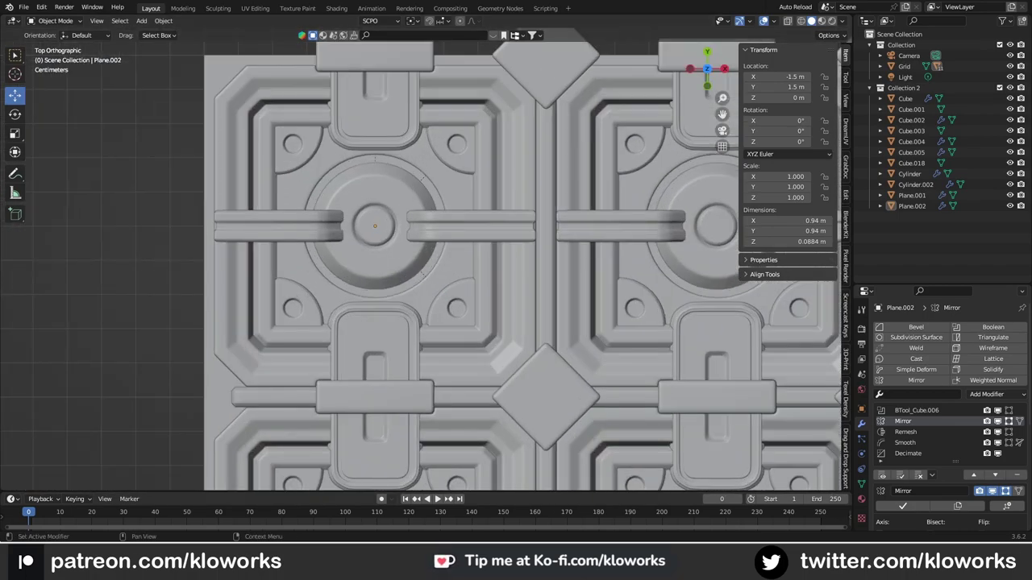
scroll(398, 191, "up", 3)
key("shift+a")
Step: Add a cube scaled to 0.1 and stretch it along Y into a thin bar
left_click(518, 41)
scroll(441, 247, "up", 3)
type("s.1")
key("Return")
key("g")
key("y")
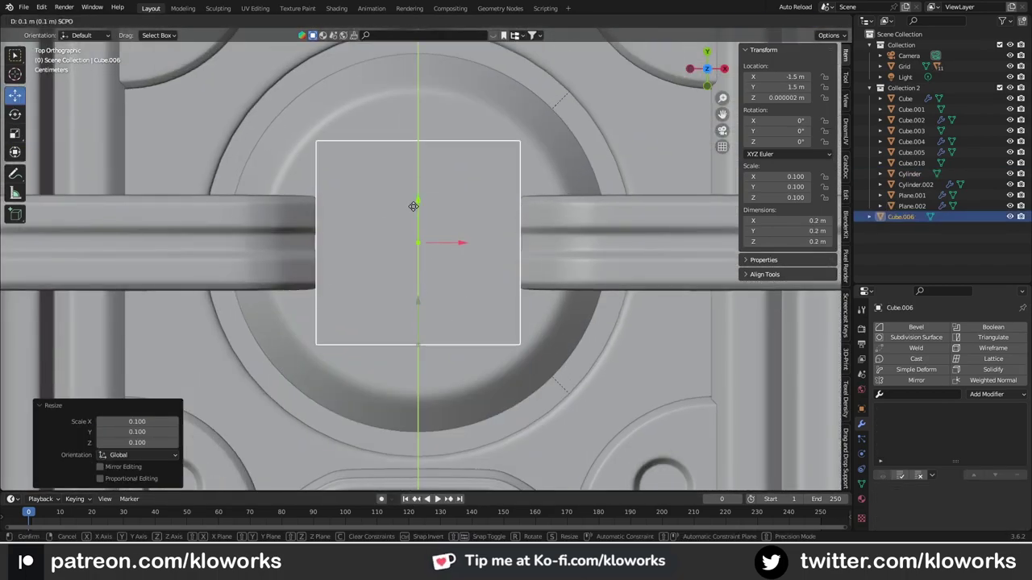
key("s")
key("y")
left_click(464, 309)
mouse_move(464, 308)
middle_mouse_down()
mouse_move(440, 254)
mouse_move(502, 204)
middle_mouse_up()
key("s")
key("y")
left_click(484, 242)
Step: Make the cube a BoolTool Difference cutter on the Cylinder
left_click(512, 308)
key("KP_Divide")
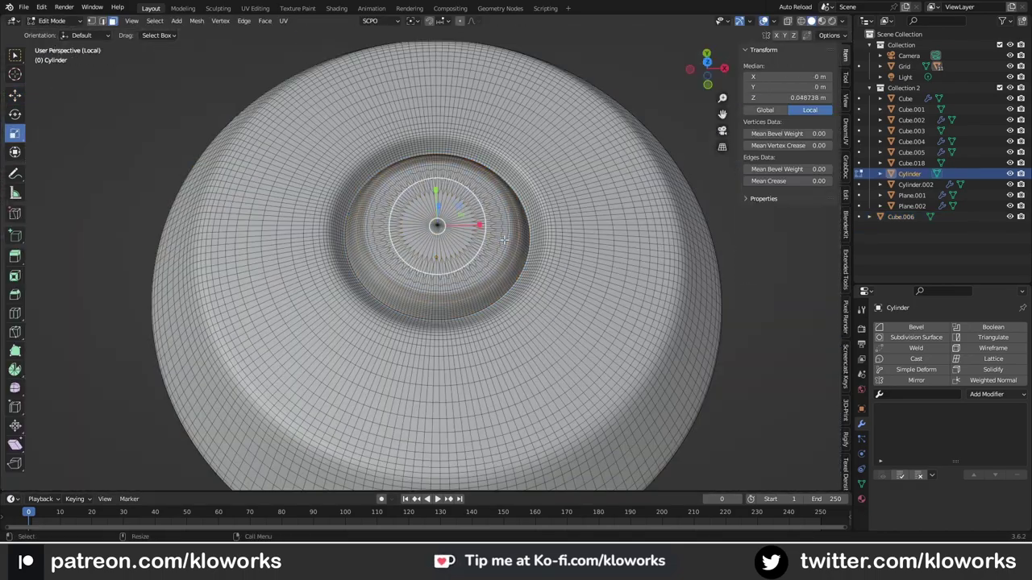
key("KP_Divide")
left_click(516, 275, "shift")
mouse_move(512, 262)
middle_mouse_down()
mouse_move(496, 235)
mouse_move(498, 362)
mouse_move(476, 269)
mouse_move(438, 225)
middle_mouse_up()
key("ctrl+shift+KP_Subtract")
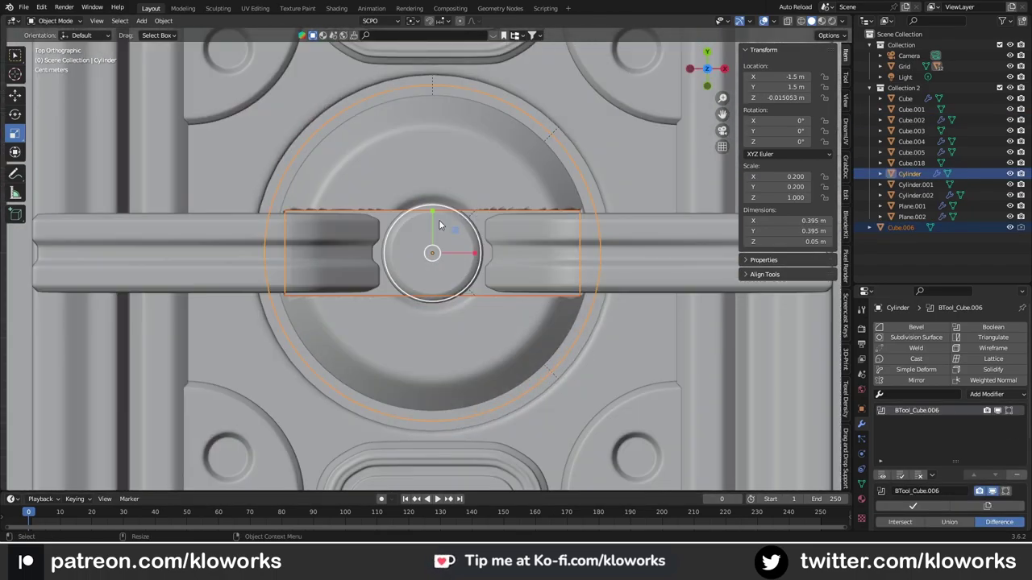
Step: In Edit Mode, shift the cutter's vertices along X to trim the cut
key("Tab")
key("g")
key("x")
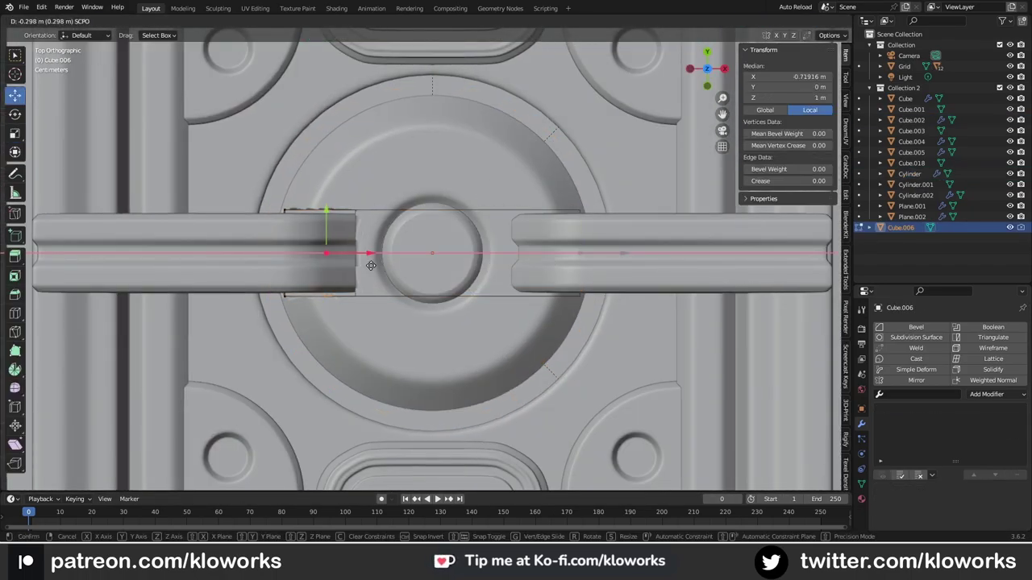
middle_click_drag(371, 265, 460, 273)
left_click(376, 237)
middle_click_drag(375, 237, 354, 246, "alt")
key("g")
key("x")
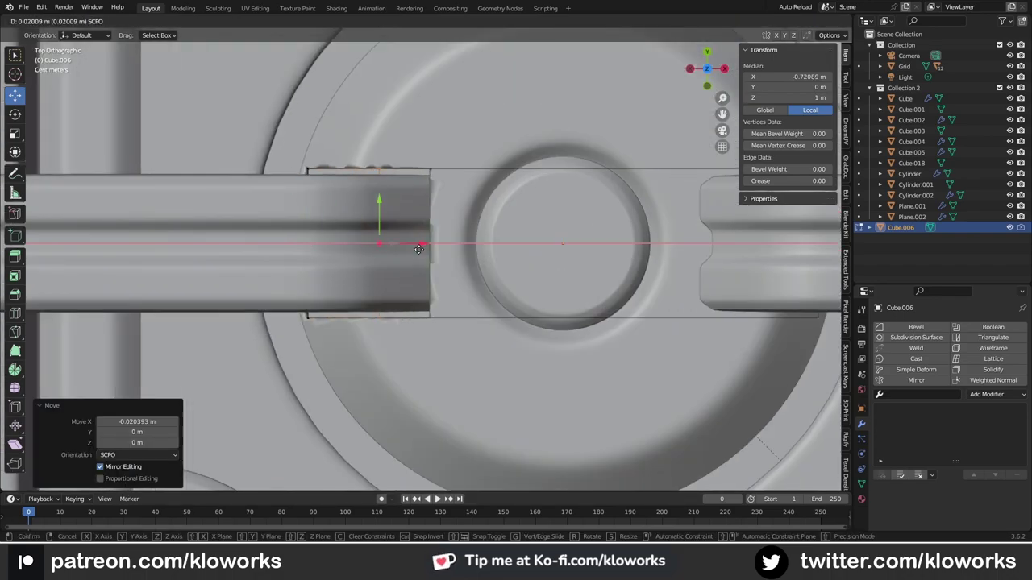
left_click(420, 249)
Step: Reselect the cutter's corner vertices in an isolated view and reposition them
middle_click_drag(419, 249, 432, 131)
left_click_drag(432, 132, 685, 326)
mouse_move(405, 282)
middle_mouse_down("alt")
mouse_move(492, 258)
mouse_move(387, 278)
middle_mouse_up("alt")
left_click(492, 258)
key("alt+a")
left_click(432, 252)
key("KP_Divide")
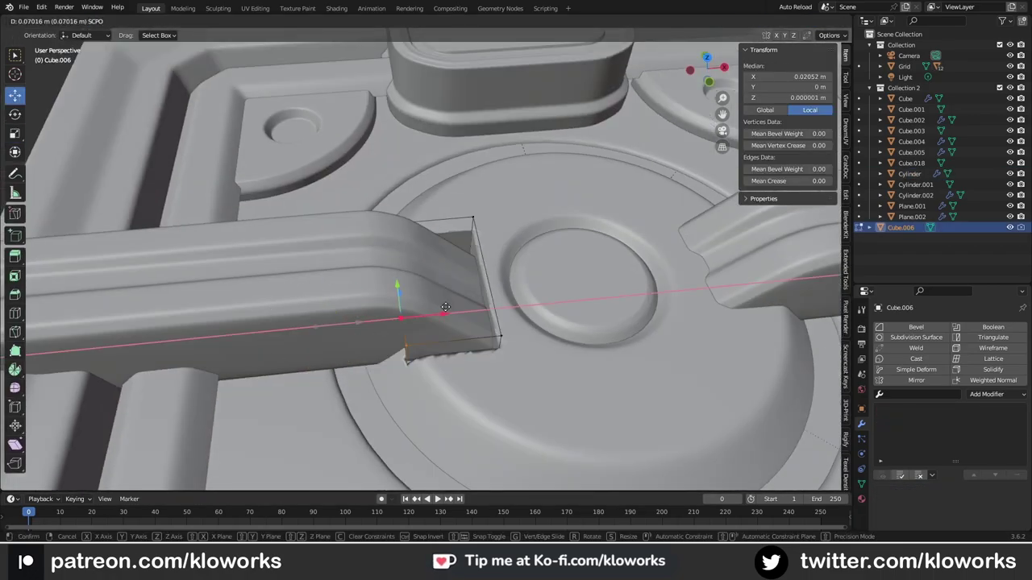
left_click(445, 307)
Step: From top view, move the vertices along X so the cutter fits, then add a mirror
key("KP_7")
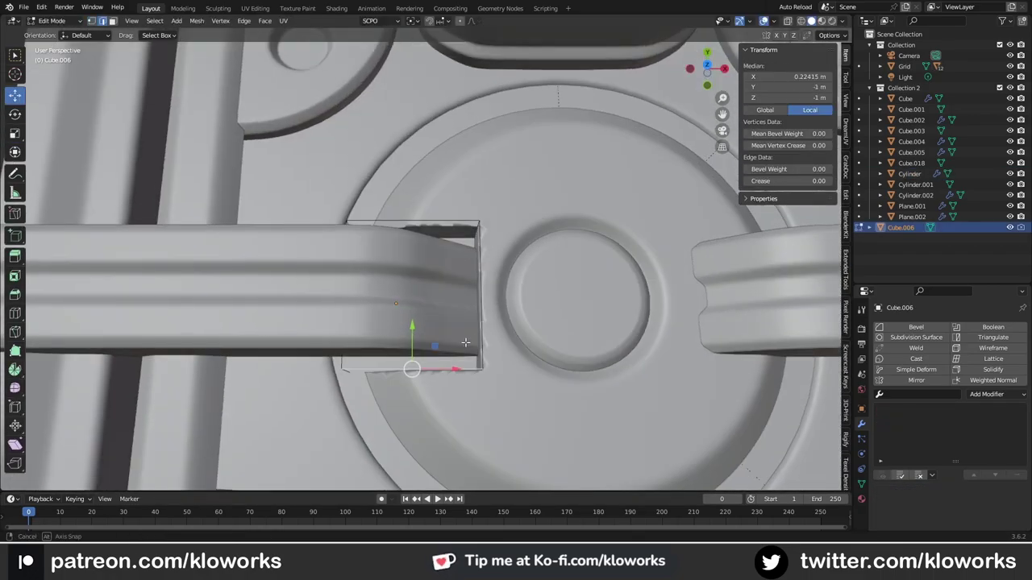
key("g")
key("x")
left_click(458, 350)
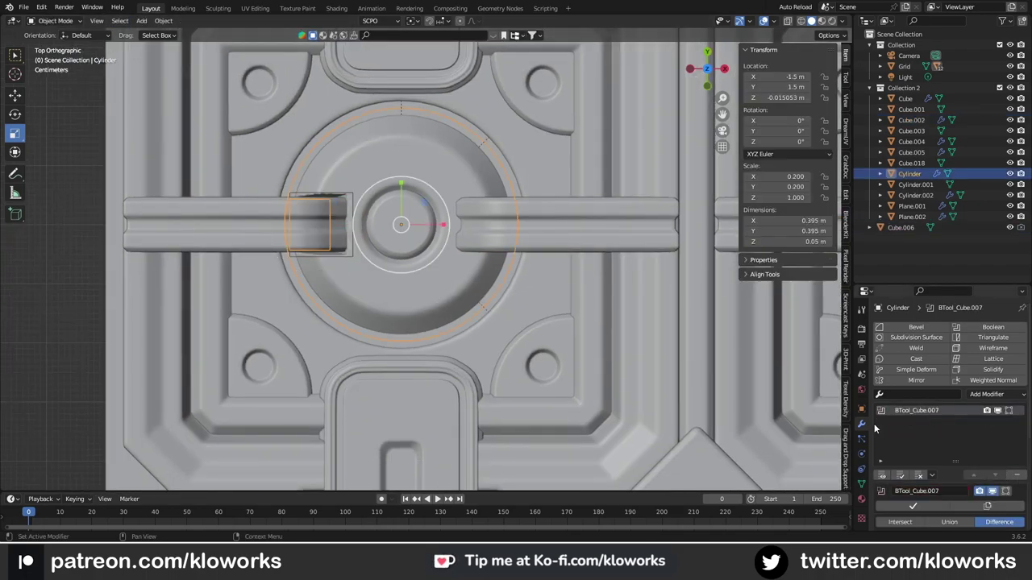
scroll(927, 363, "down", 2)
left_click(916, 318)
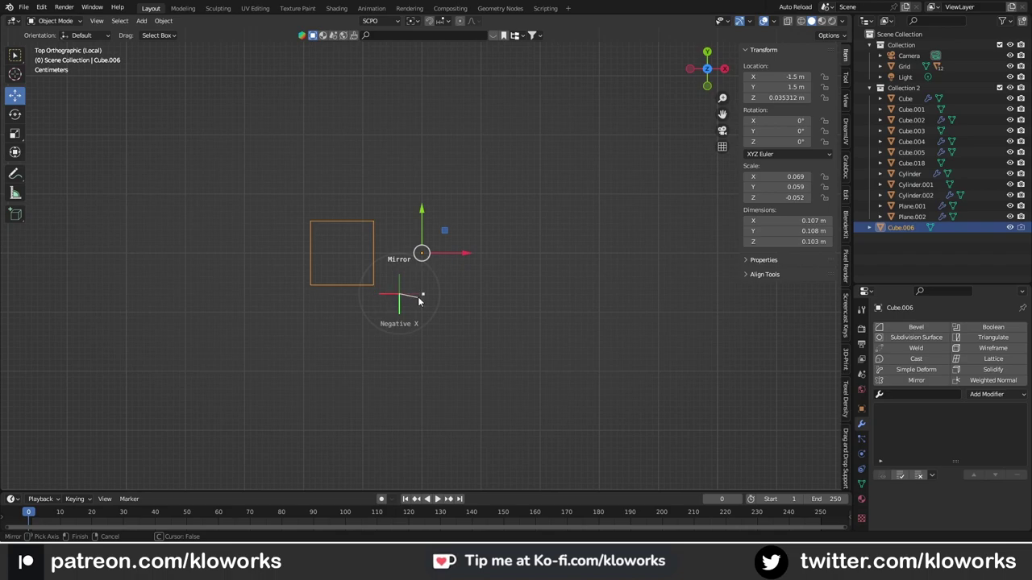
Step: Apply the cutter's scale and mirror it across the centre with bisect turned off
left_click(419, 300)
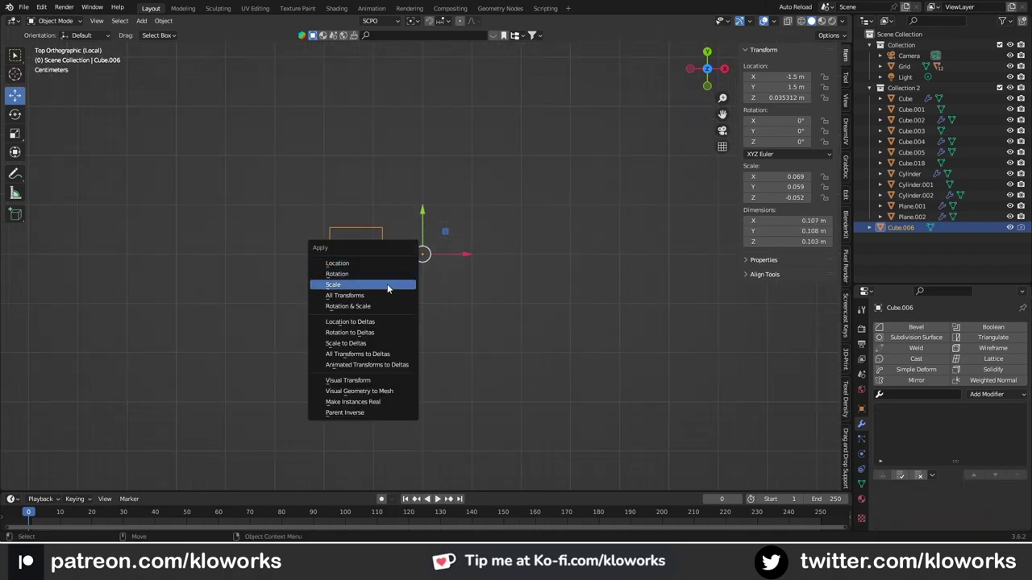
left_click(387, 287)
left_click(369, 281)
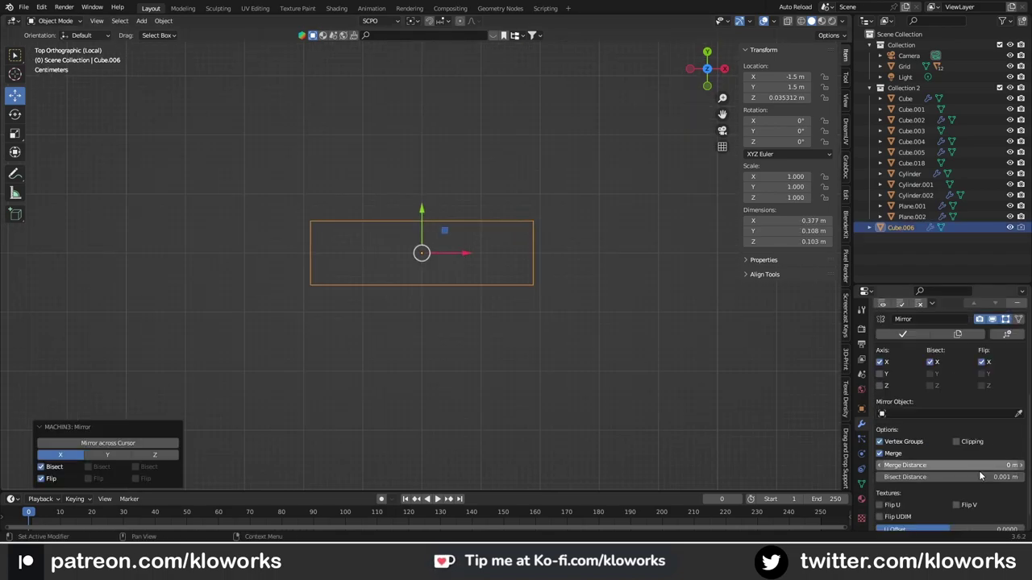
scroll(981, 475, "down", 1)
key("KP_Divide")
scroll(945, 418, "up", 3)
left_click(931, 448)
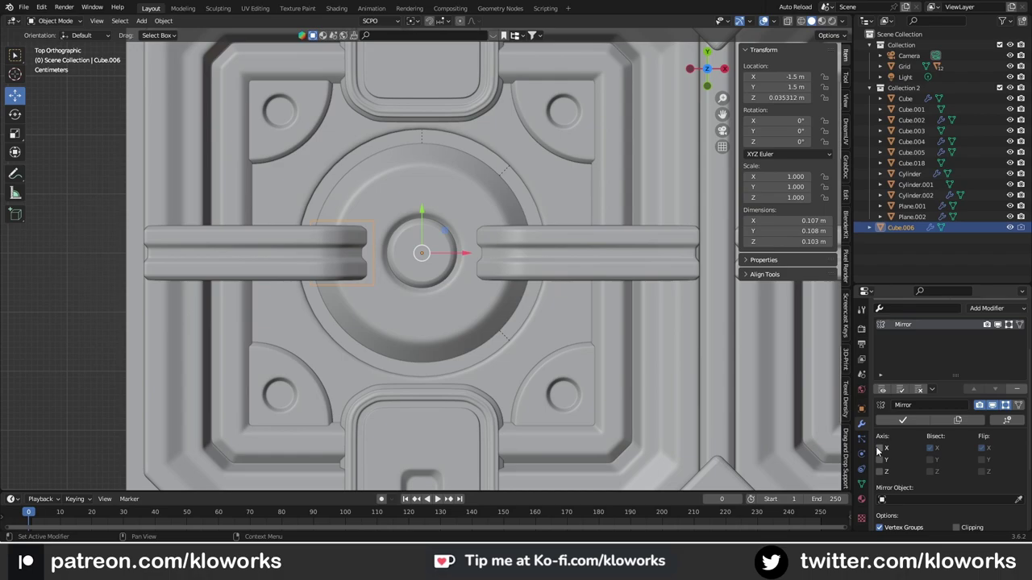
middle_click_drag(436, 258, 461, 245)
Step: Duplicate the cutter, rotate the copy half a turn, and join both cutters into one
key("KP_7")
scroll(397, 268, "up", 2)
key("shift+d")
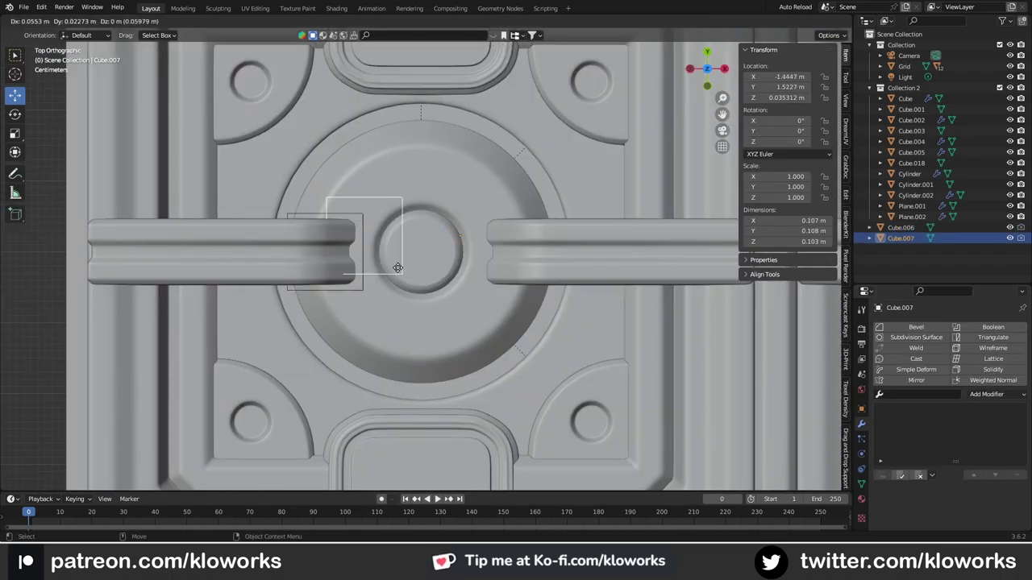
left_click(398, 268)
mouse_move(398, 267)
middle_mouse_down()
mouse_move(396, 228)
mouse_move(359, 234)
mouse_move(486, 243)
mouse_move(360, 254)
mouse_move(419, 242)
middle_mouse_up()
left_click(360, 253, "shift")
left_click(861, 408)
middle_click_drag(516, 338, 385, 246)
right_click(403, 250)
left_click(490, 310)
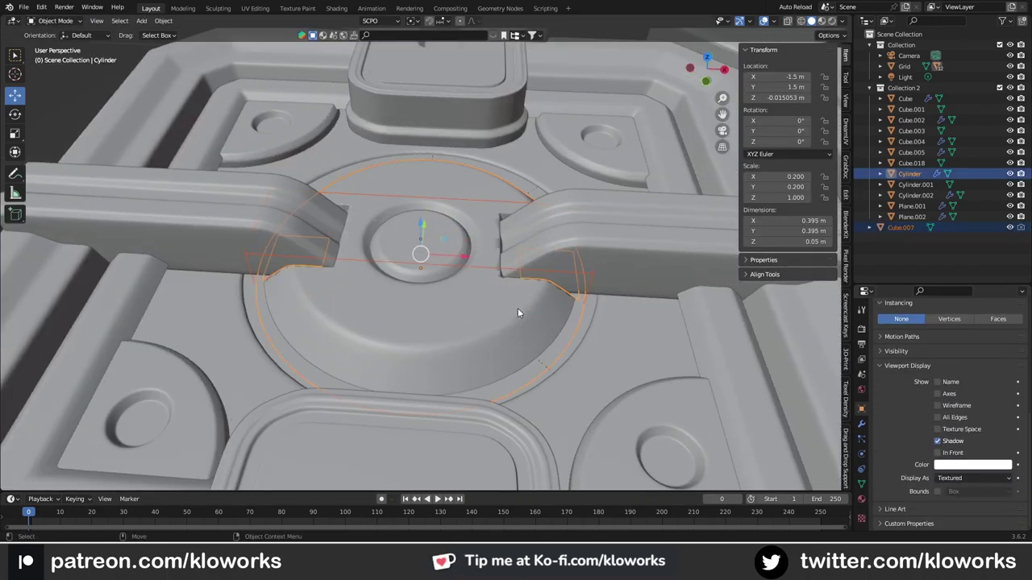
Step: Add a 0.00292 m voxel Remesh and a Smooth modifier (factor 1, repeat 40) to the Cylinder
left_click(861, 423)
left_click(987, 394)
left_click(811, 250)
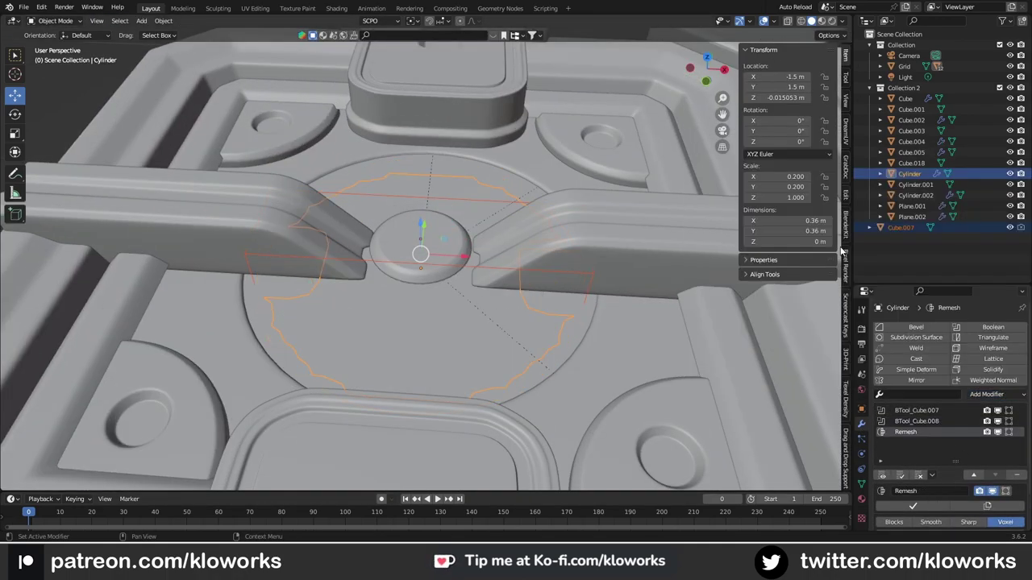
scroll(935, 403, "down", 2)
left_click(1006, 355)
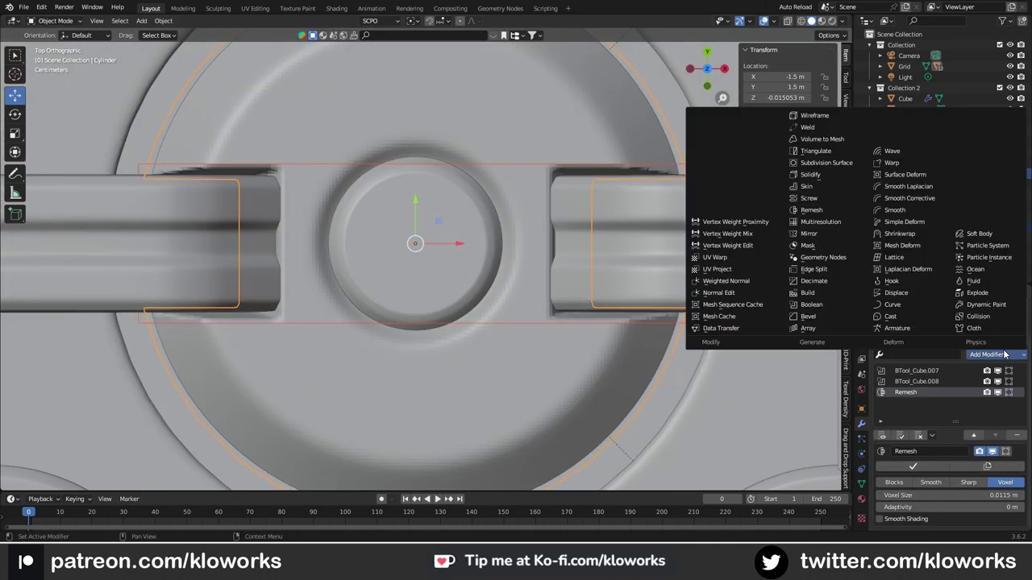
left_click(894, 209)
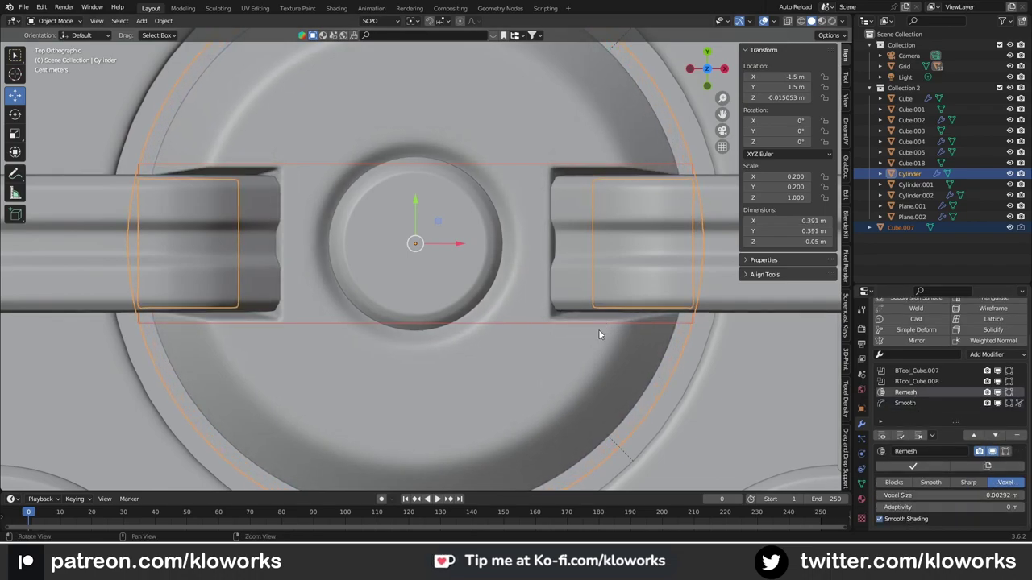
scroll(598, 334, "up", 1)
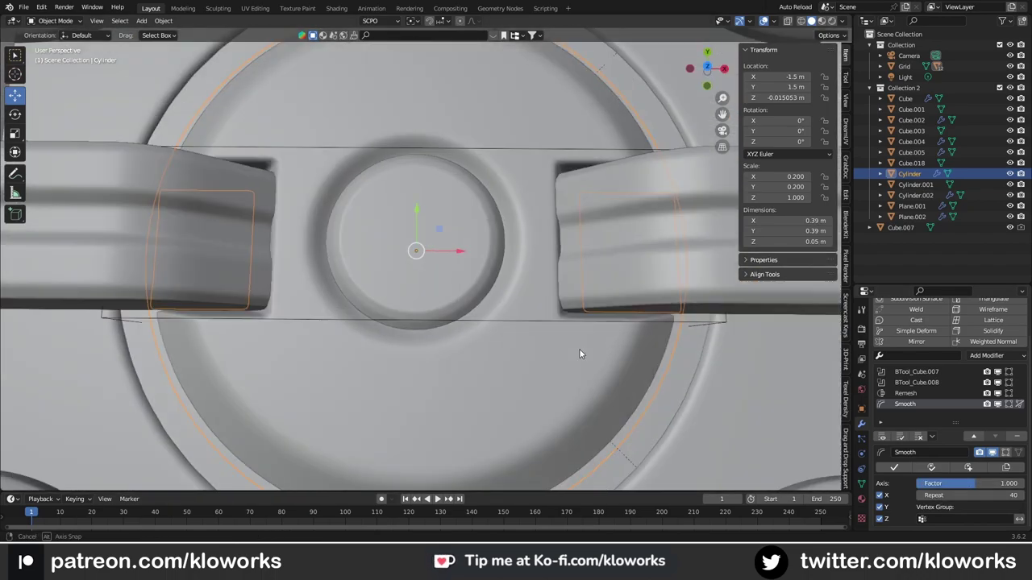
Step: Set the Smooth modifier's Repeat to 50 and view the colour-coded tile from above
left_click(967, 495)
type("50")
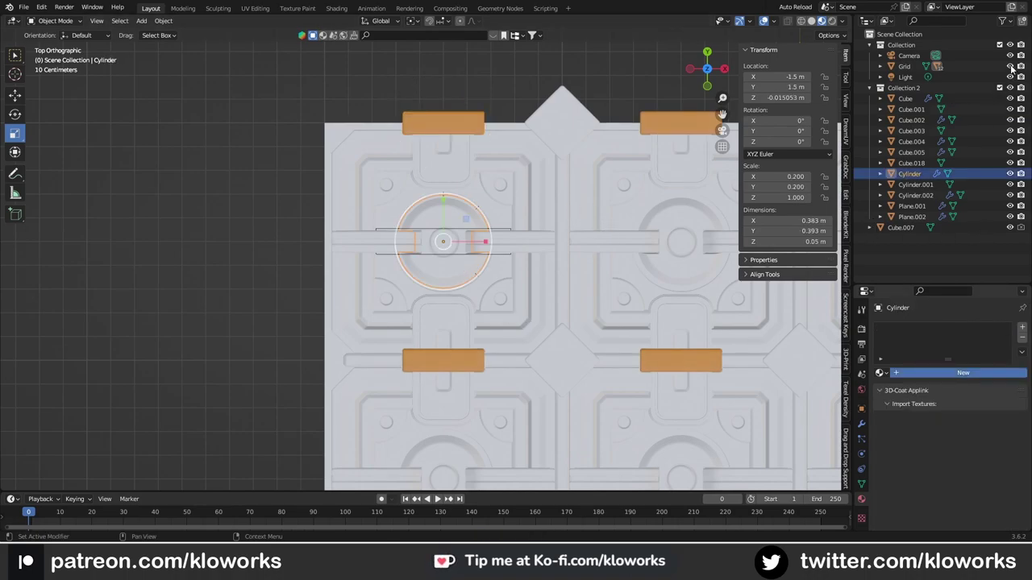
middle_click_drag(481, 338, 487, 239)
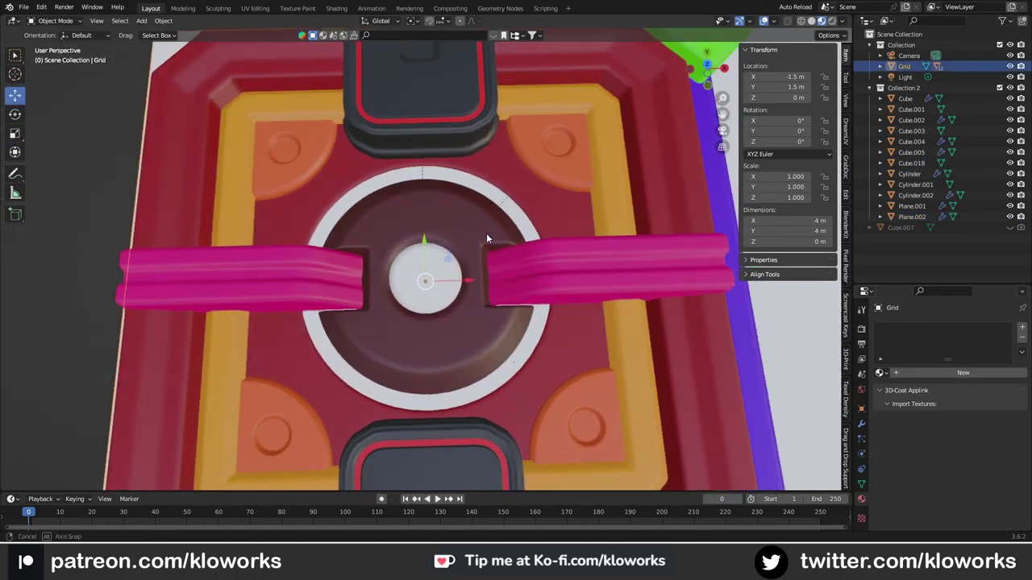
key("KP_7")
scroll(500, 242, "down", 2)
Step: Check the Cube's red Material.006, then isolate Plane.002 and enter Edit Mode
left_click(473, 166)
key("KP_Decimal")
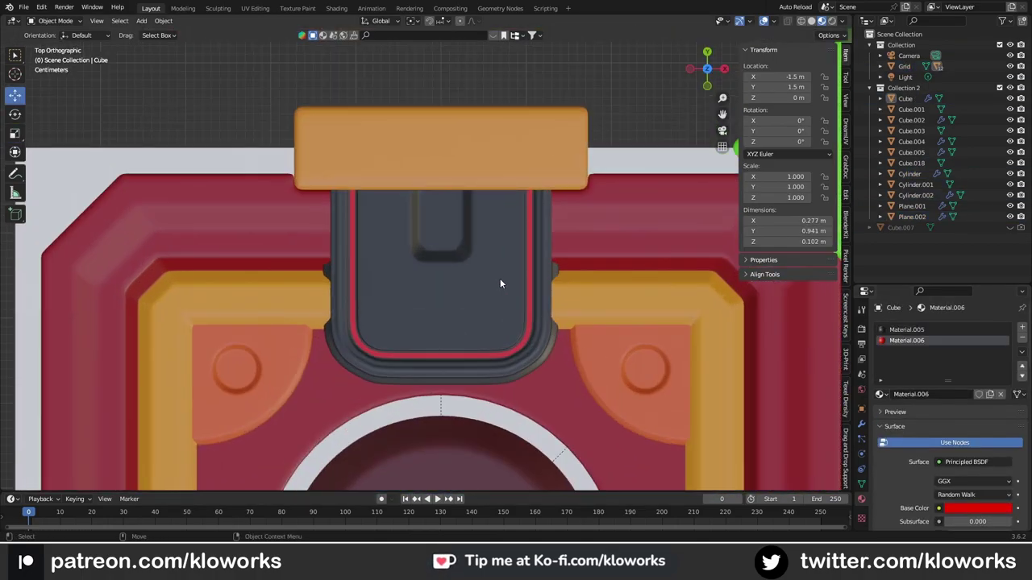
scroll(461, 321, "down", 4)
scroll(462, 321, "down", 2)
left_click(355, 282)
key("KP_Divide")
key("Tab")
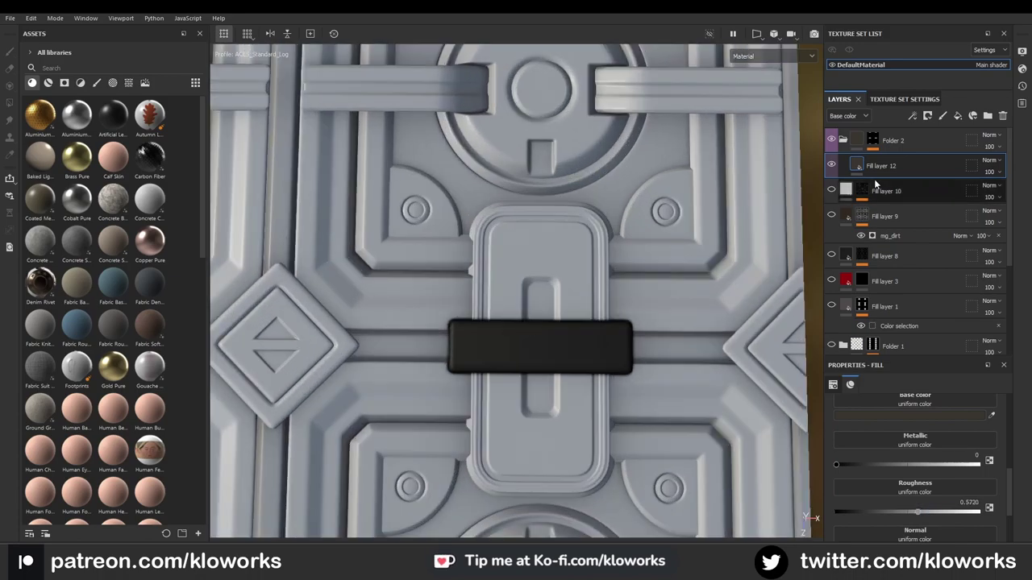
Step: Duplicate Fill layer 12 and add a paint effect to Fill layer 12 copy 1
right_click(872, 169)
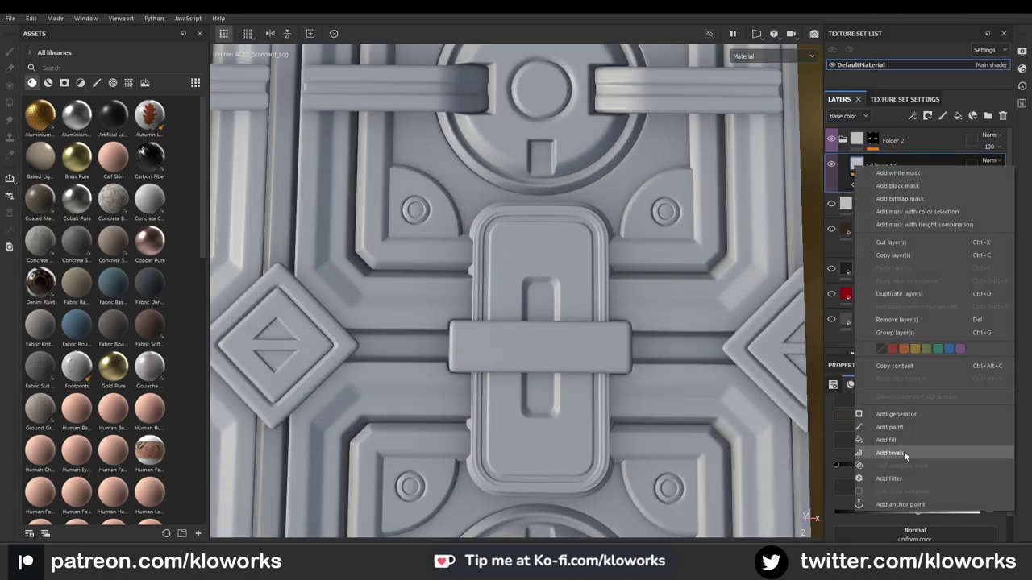
left_click(891, 362)
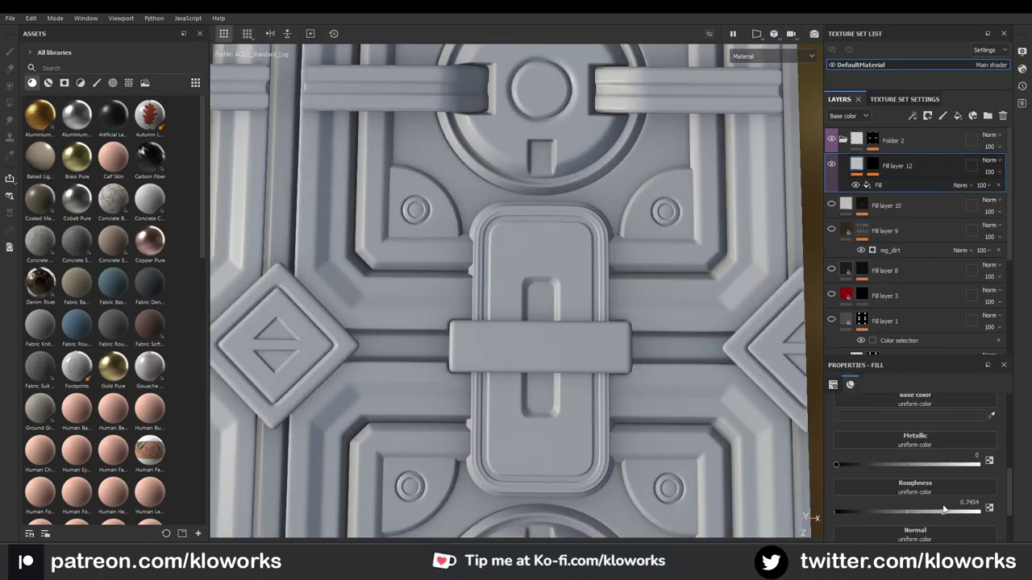
key("ctrl+d")
left_click(941, 413)
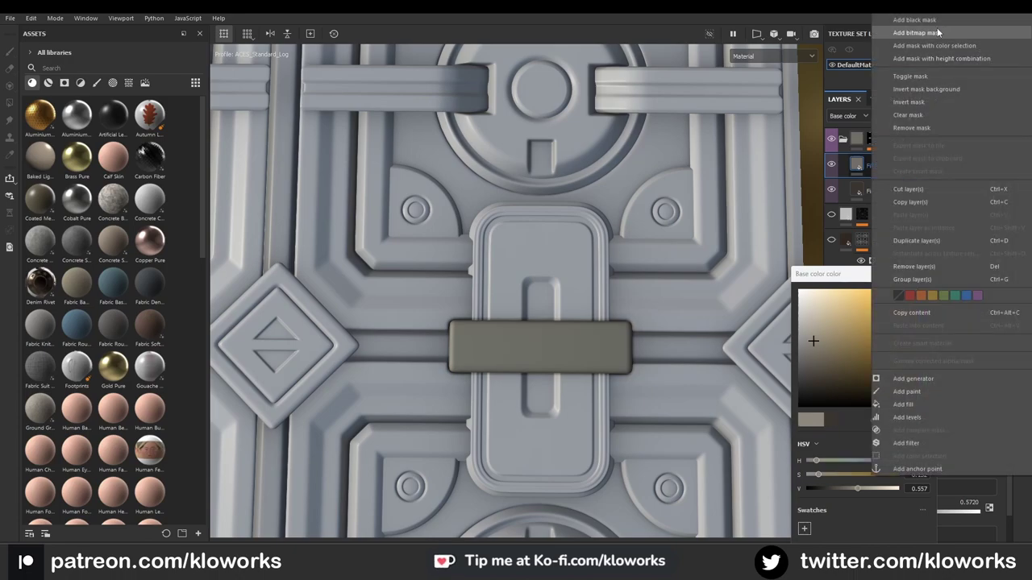
left_click(873, 168)
left_click(943, 116)
left_click(113, 82)
Step: Try the Shape Line and Square Stripes alphas, then choose Sign Caution for the brush
scroll(126, 287, "down", 10)
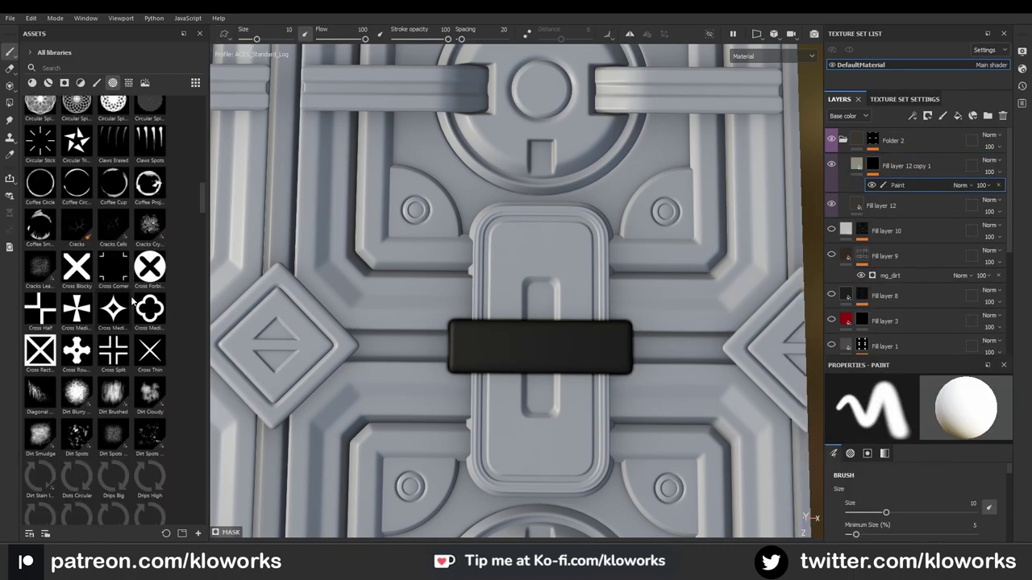
scroll(125, 287, "down", 10)
left_click(150, 216)
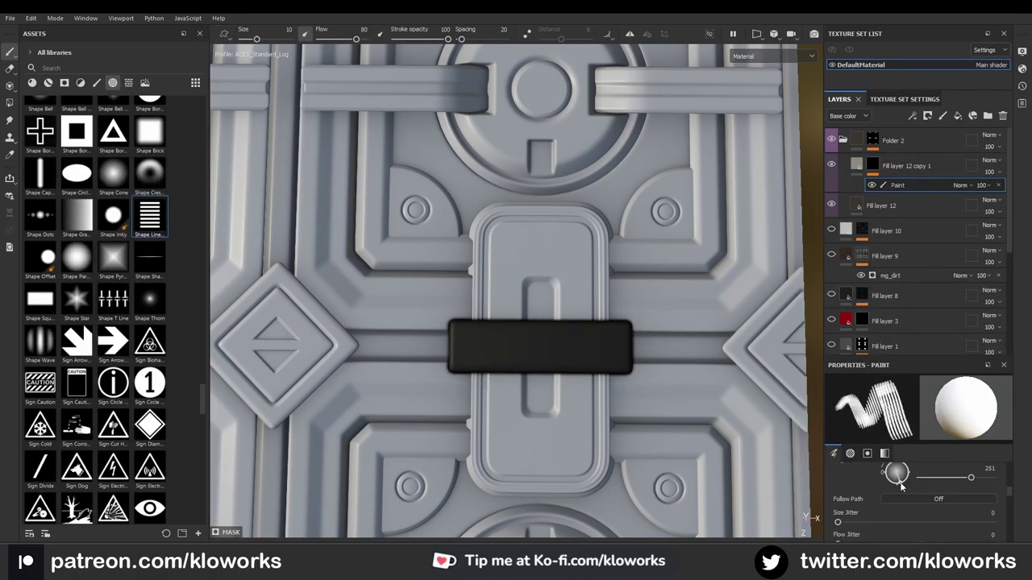
scroll(113, 306, "down", 10)
scroll(113, 306, "down", 10)
left_click(149, 217)
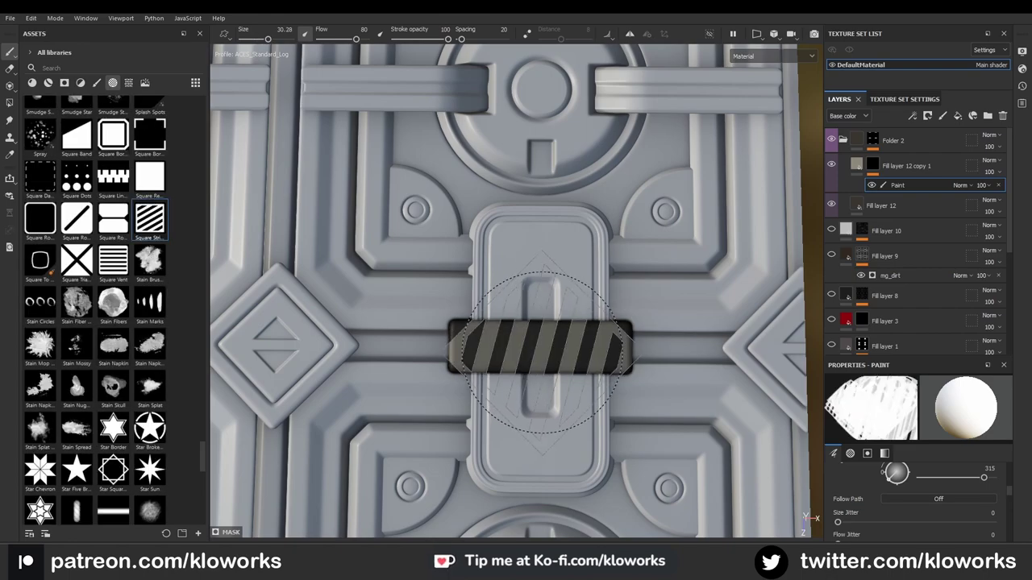
scroll(97, 364, "up", 5)
scroll(97, 364, "up", 3)
left_click(39, 250)
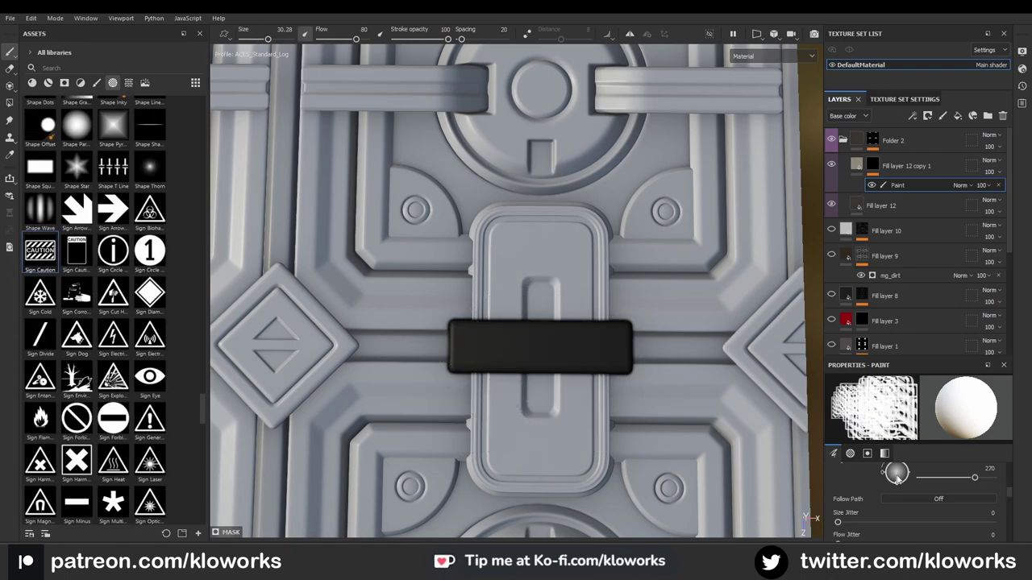
Step: Adjust the brush and review the CAUTION decal in the 3D/2D and 2D-only views
scroll(544, 349, "up", 3)
scroll(529, 352, "up", 3)
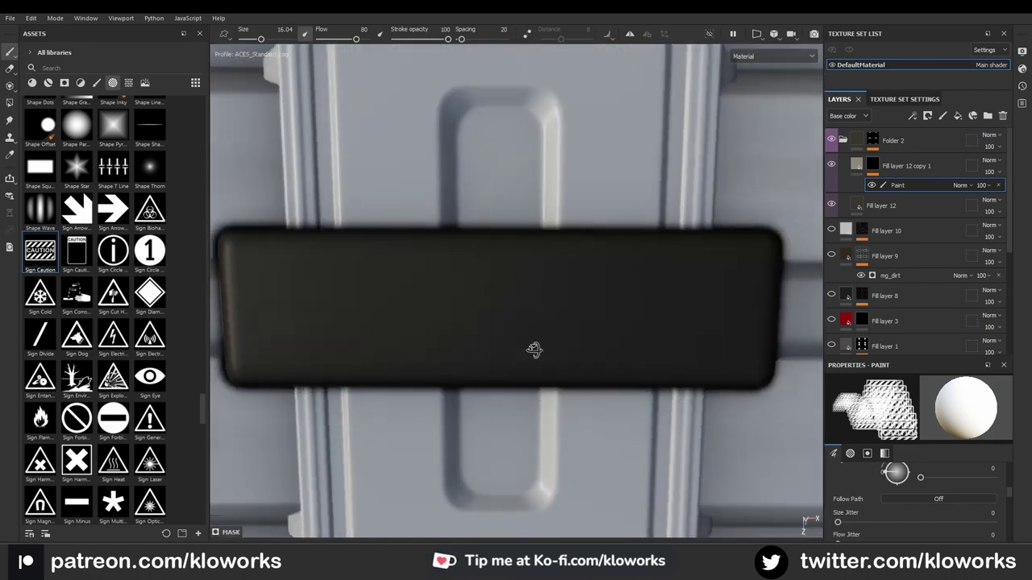
scroll(503, 313, "down", 3)
scroll(491, 314, "down", 3)
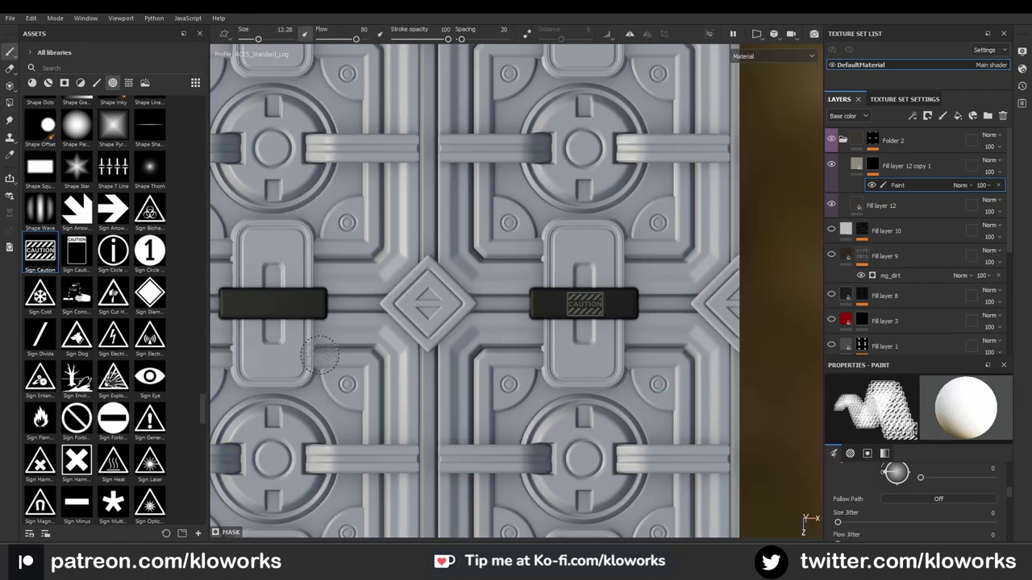
scroll(483, 316, "down", 2)
scroll(476, 320, "down", 2)
key("F1")
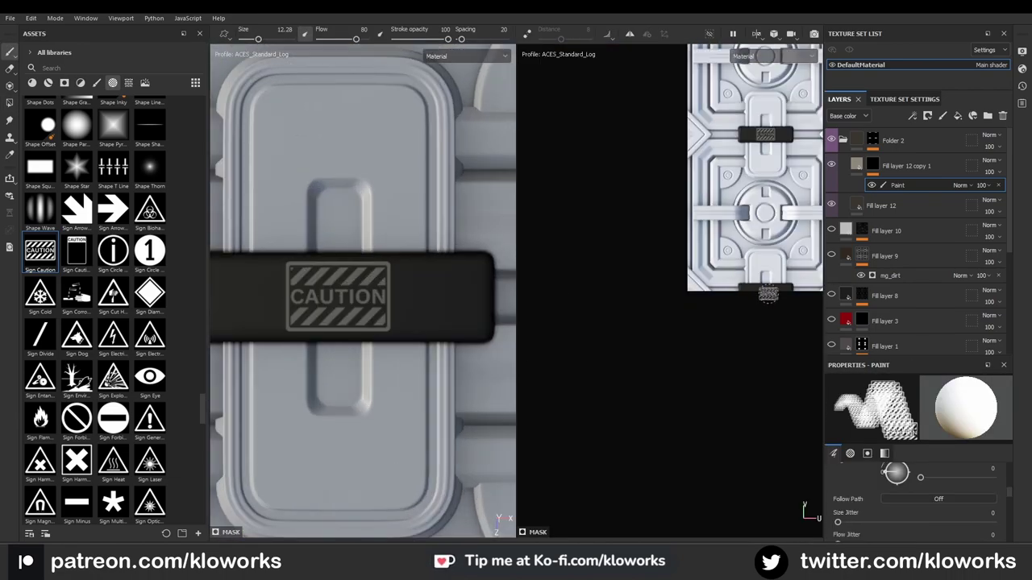
key("F3")
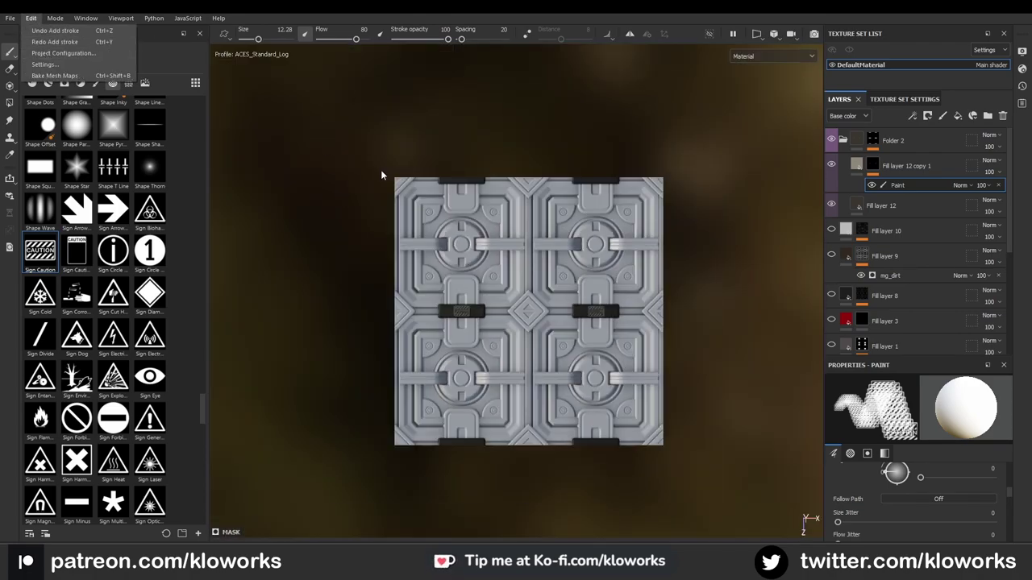
Step: Browse to Metal_Tile_Mat in Project Configuration, then open the saved project from Recent Files
left_click(42, 52)
left_click(557, 385)
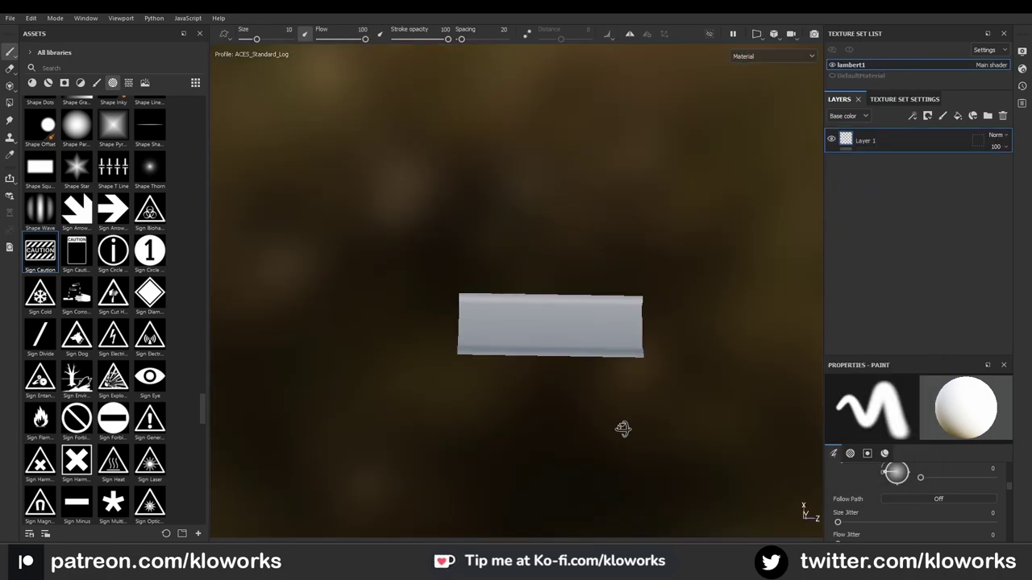
left_click(11, 17)
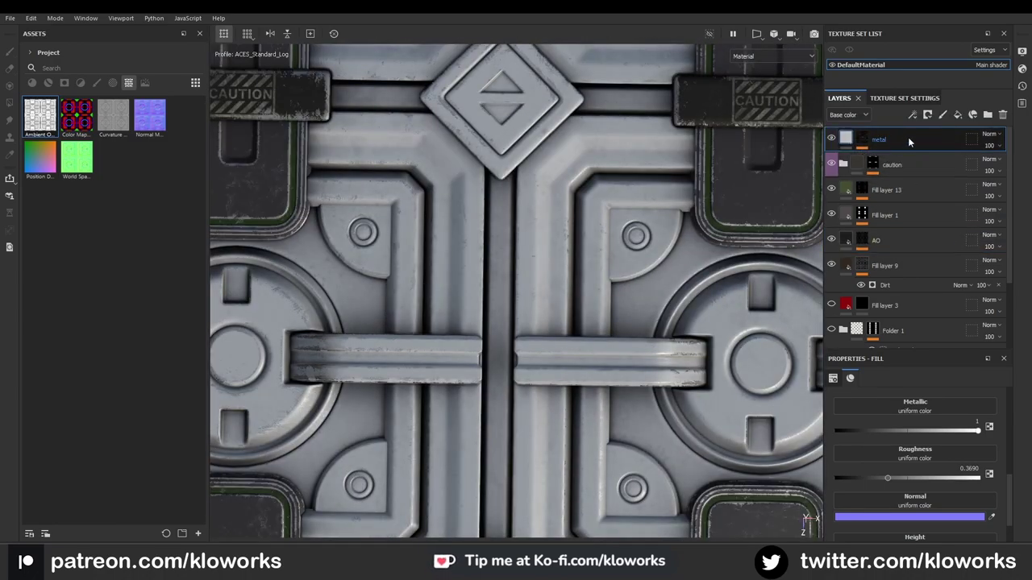
Step: Lower the metal layer, rename Fill layer 4 to tri, raise Fill layer 2, and unhide Fill layer 6
left_click_drag(903, 133, 908, 137)
scroll(593, 373, "down", 5)
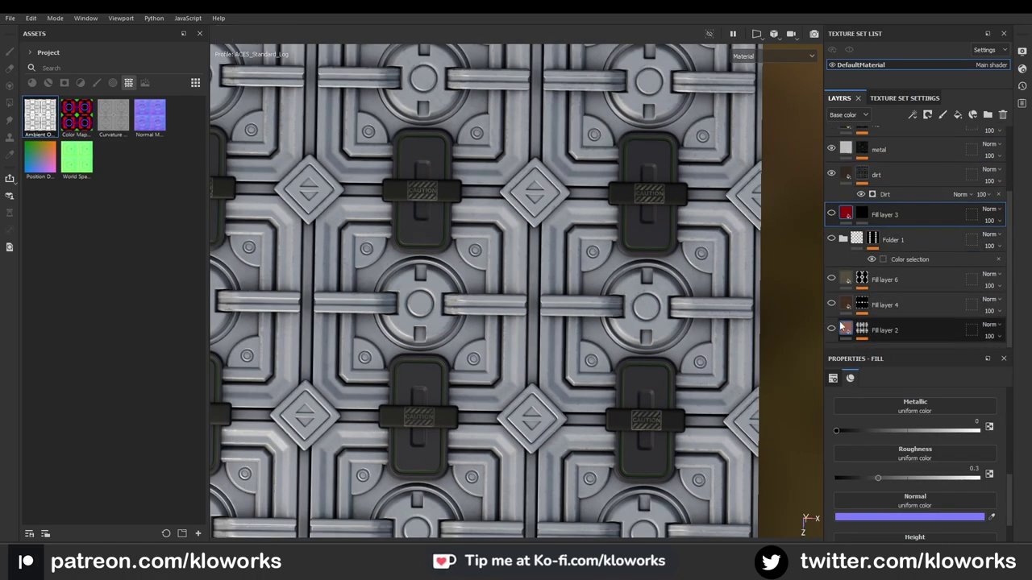
left_click(838, 326)
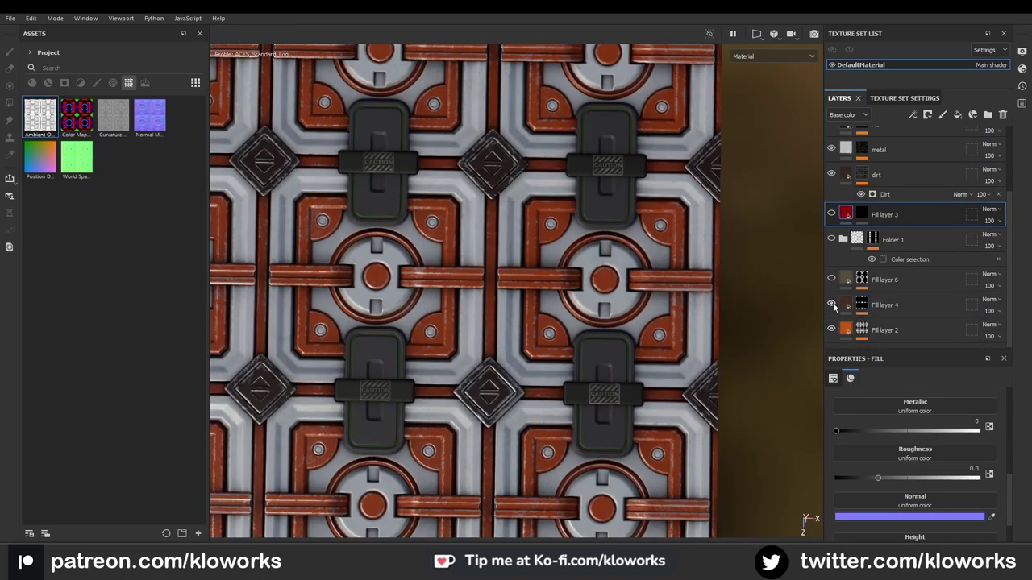
left_click(838, 305)
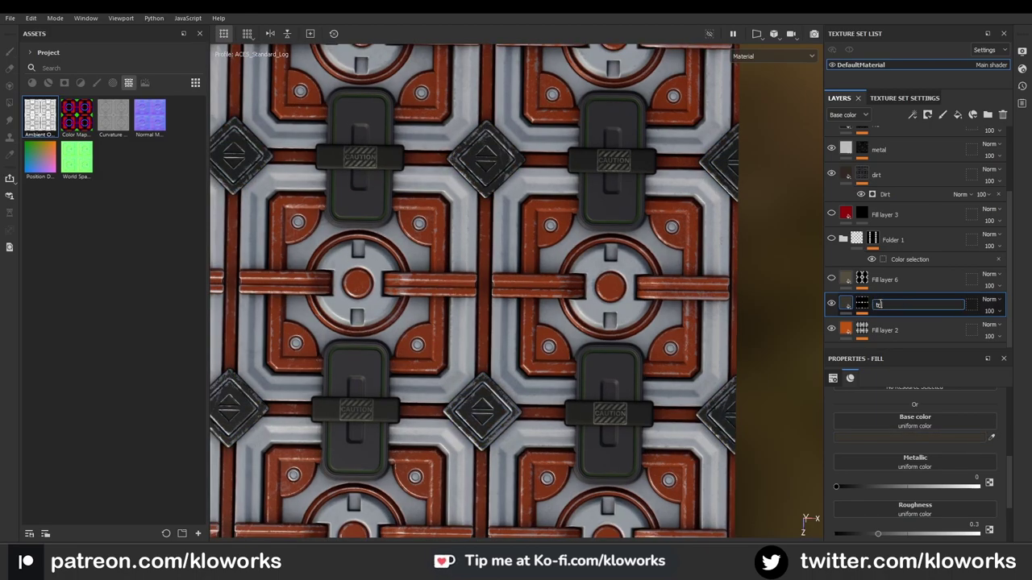
left_click(917, 304)
type("tc")
key("Return")
scroll(598, 262, "down", 3)
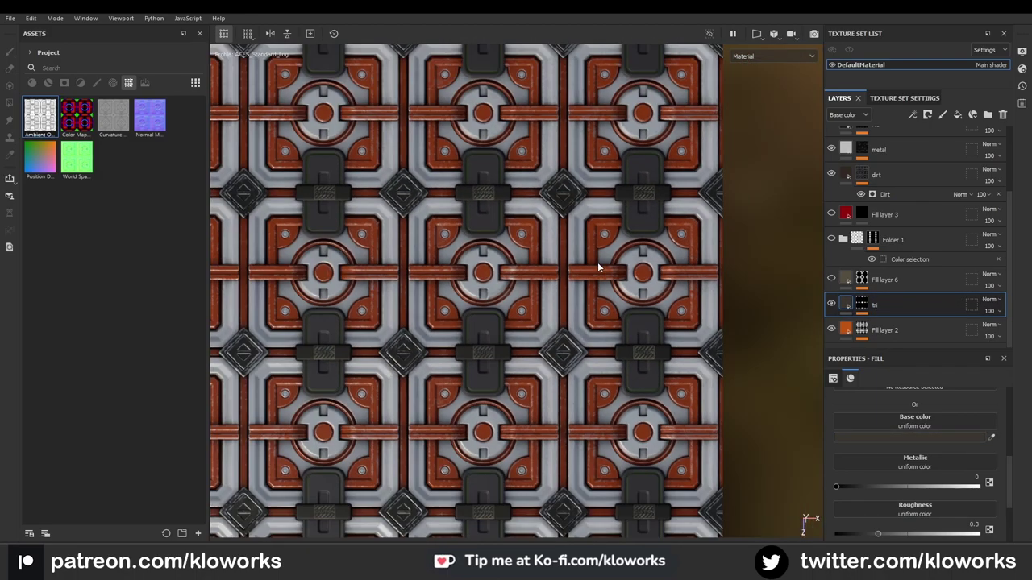
scroll(555, 238, "up", 1)
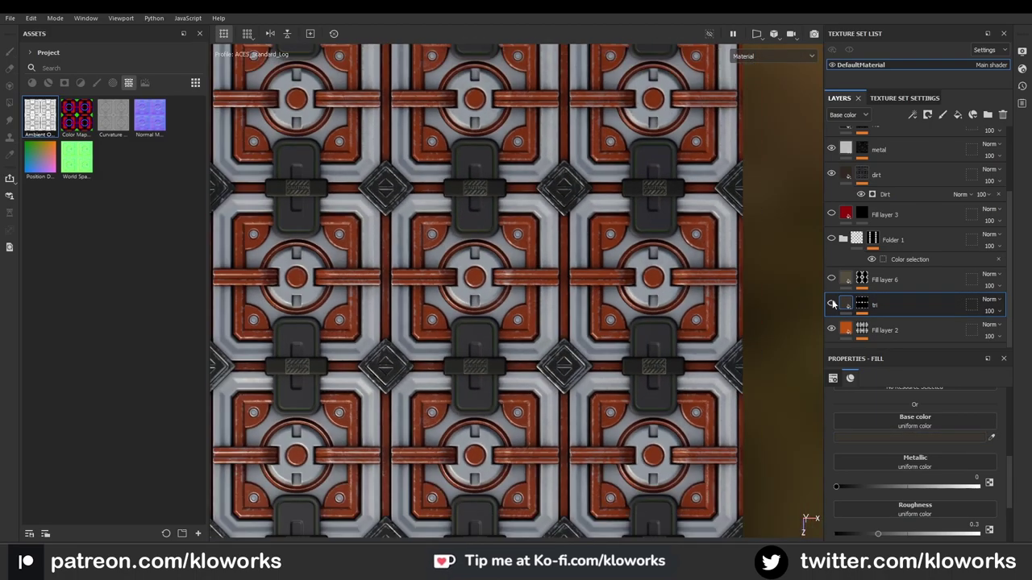
left_click_drag(835, 242, 836, 235)
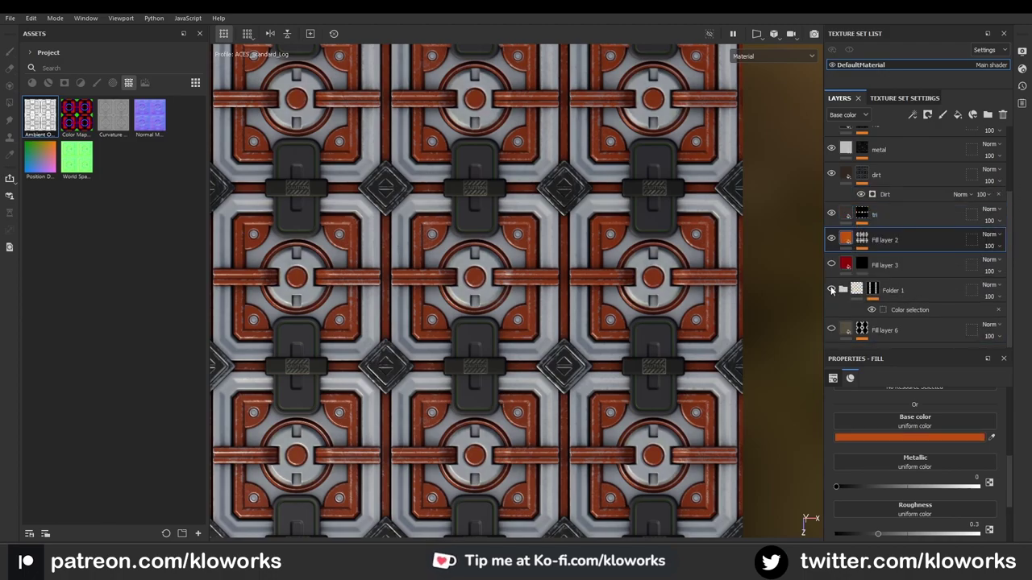
left_click(832, 330)
Step: Make the frames yellow, drop red from the copy's colour selection, and set Fill layer 6 copy 1 grey
left_click(910, 437)
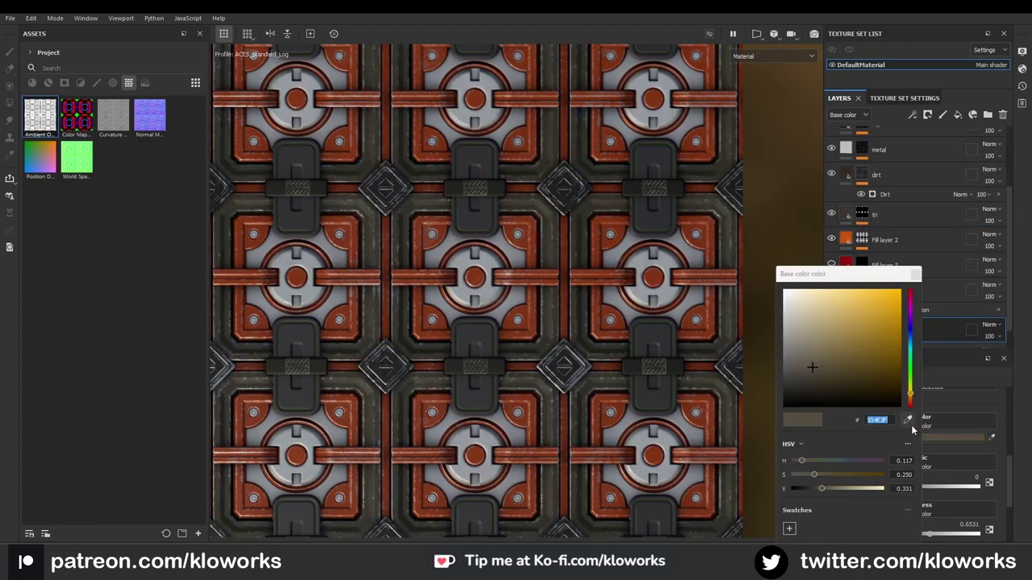
left_click(882, 329)
left_click(899, 310)
left_click(998, 503)
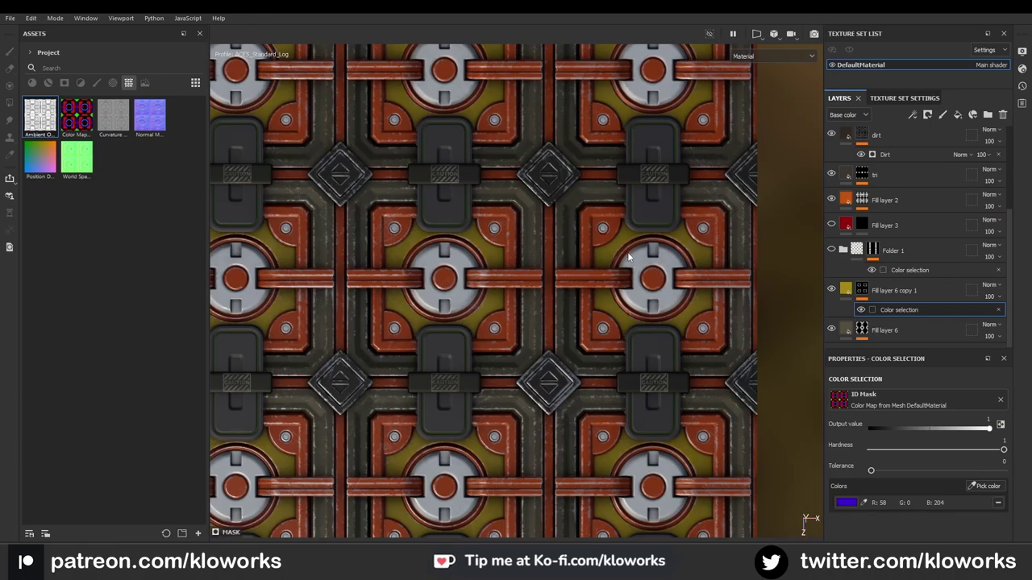
left_click(919, 290)
left_click(944, 437)
left_click_drag(824, 330, 773, 356)
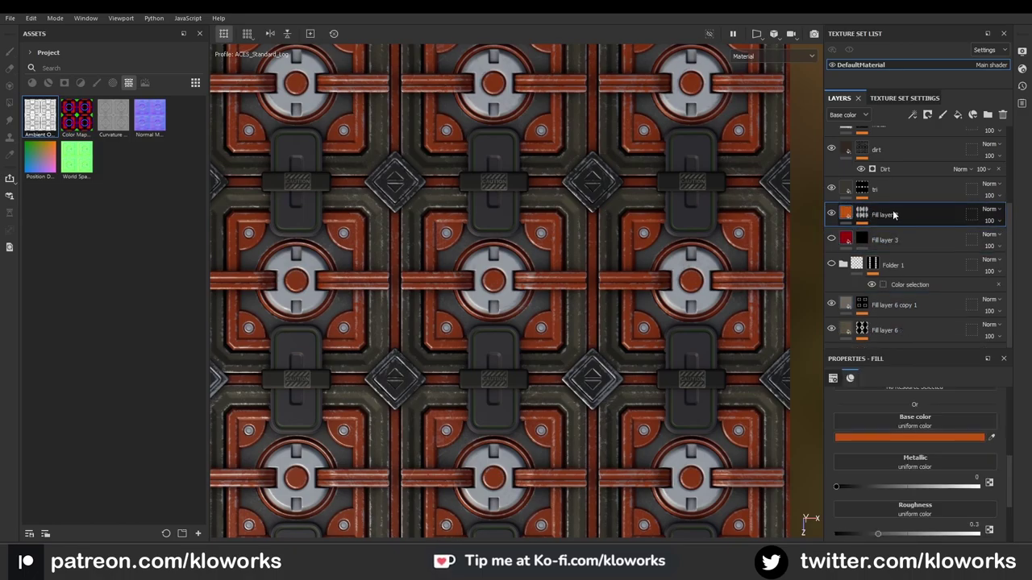
Step: Group Fill layer 2 into Folder 2 with a colour-selection mask and show its orange fill
right_click(884, 216)
left_click(910, 387)
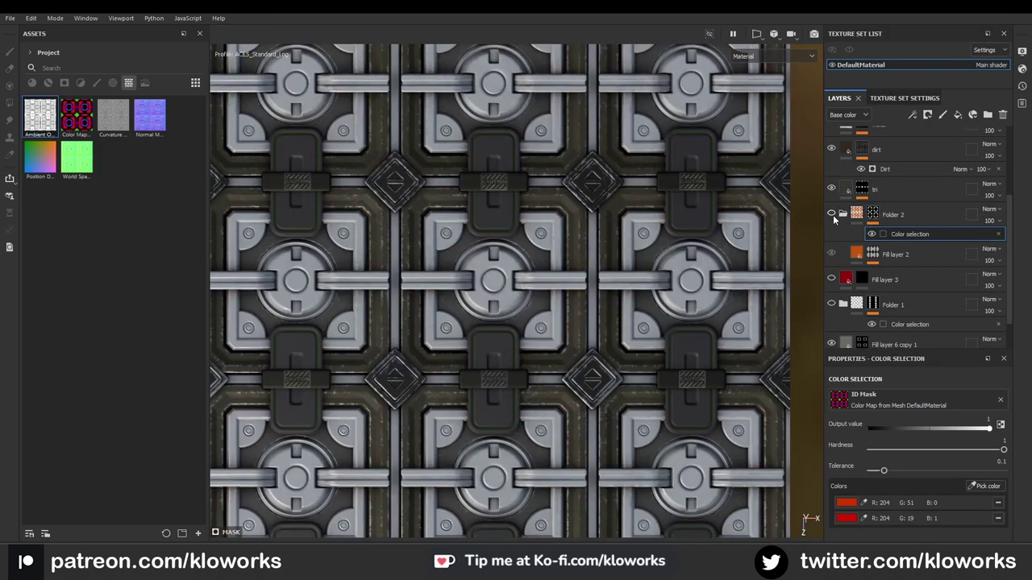
left_click(832, 215)
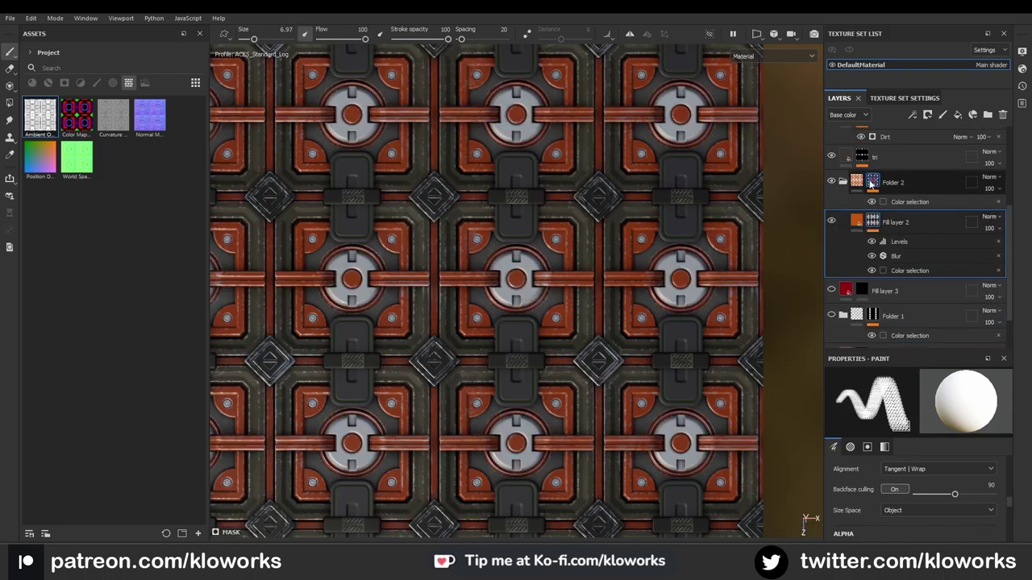
left_click(910, 202)
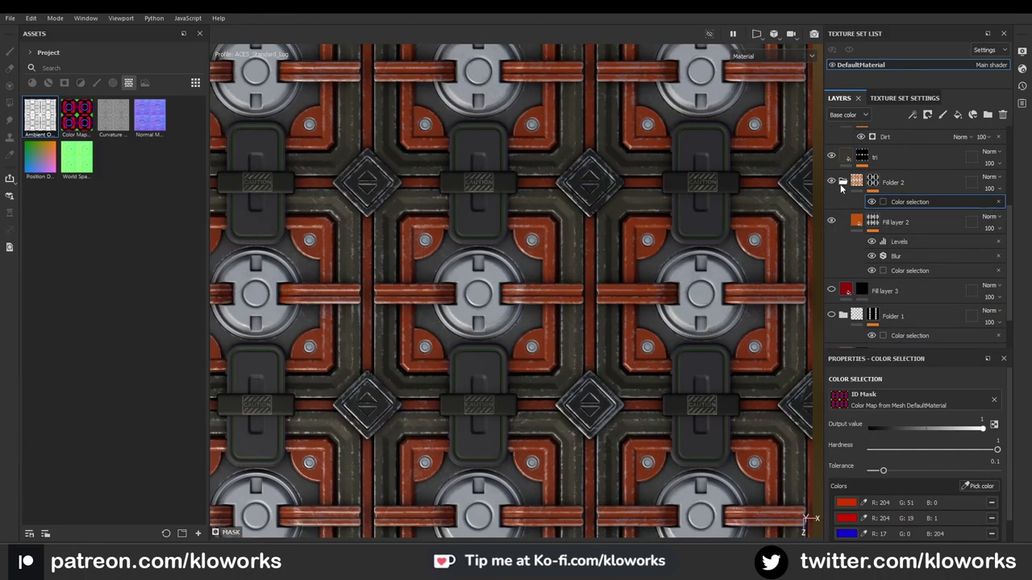
Step: Add black Fill layer 14 inside Folder 2 with a Stripes mask fill, then duplicate Fill layer 2
right_click(895, 277)
left_click(893, 272)
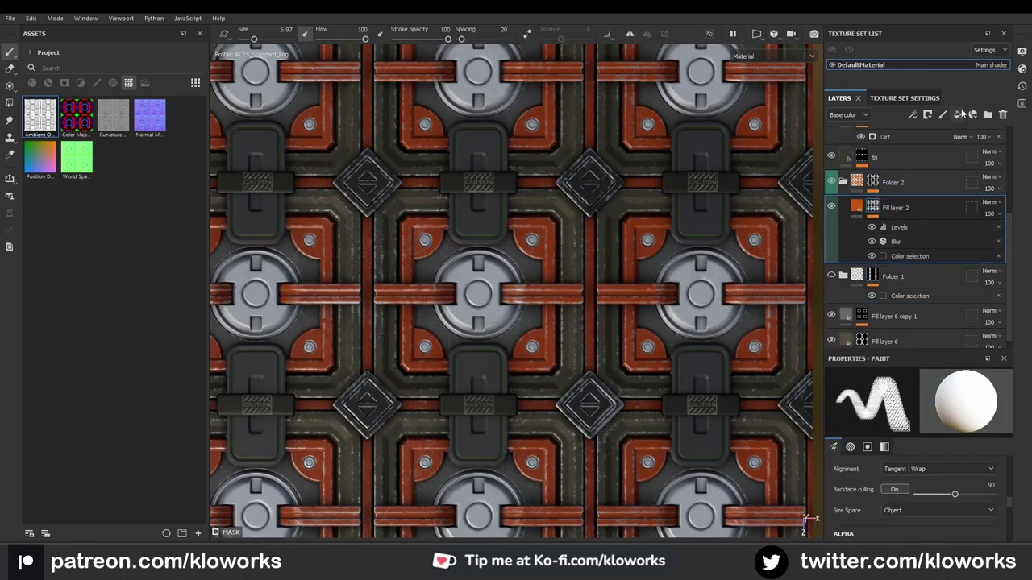
left_click(915, 413)
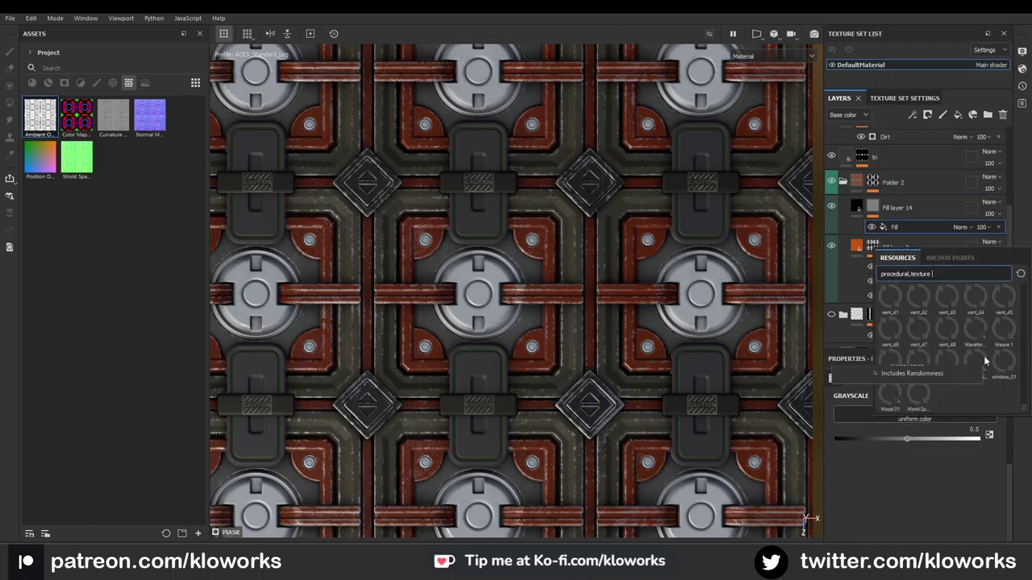
left_click(982, 371)
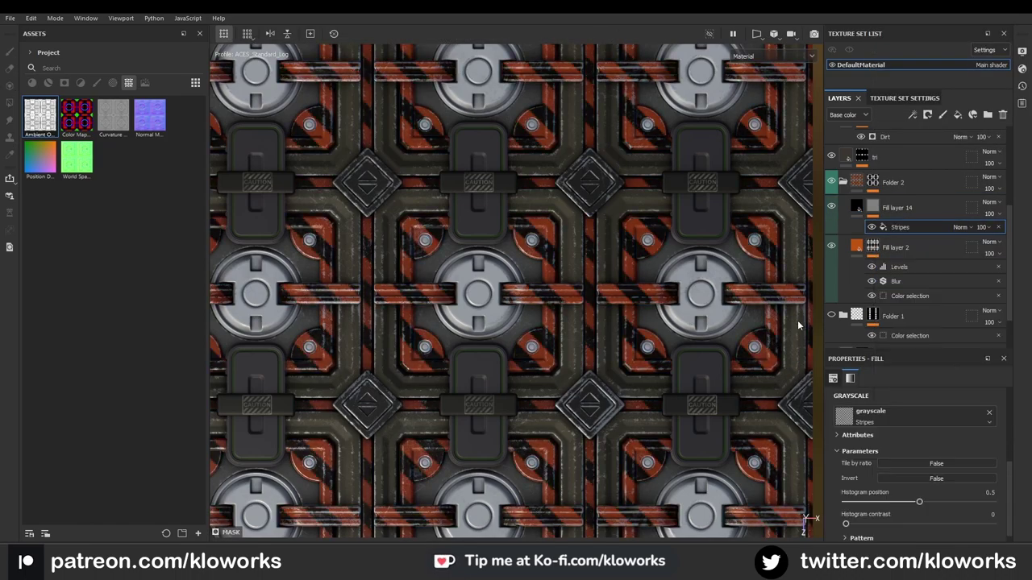
left_click(857, 250)
key("ctrl+d")
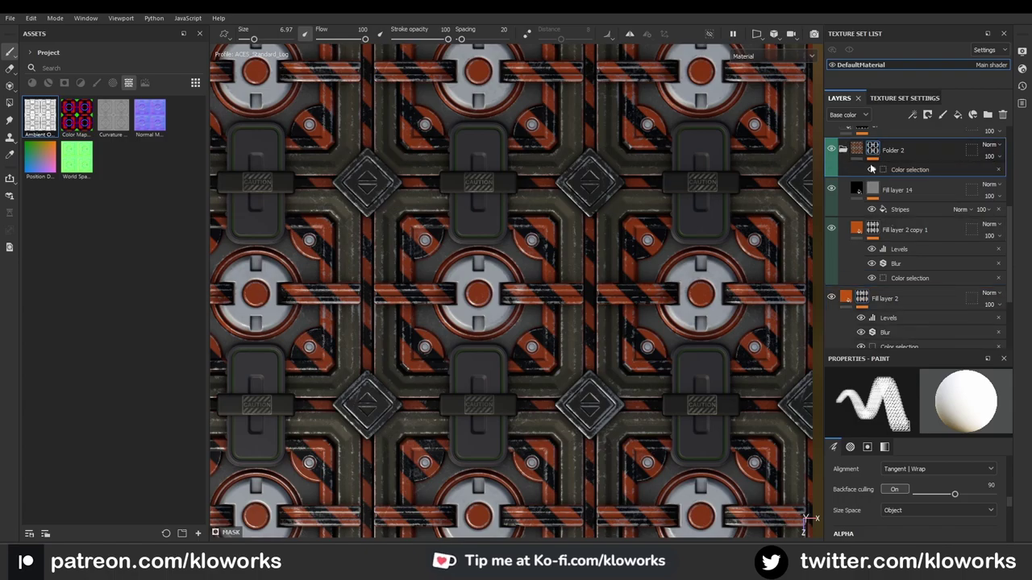
Step: Make the Stripes denser and lower their opacity to 56
left_click(870, 168)
left_click(896, 209)
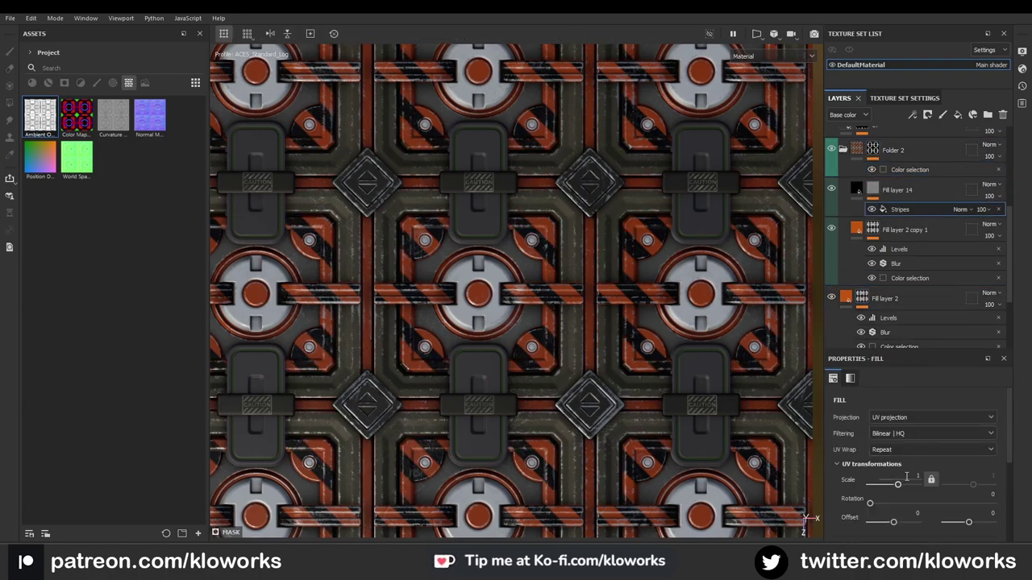
left_click_drag(891, 485, 901, 484)
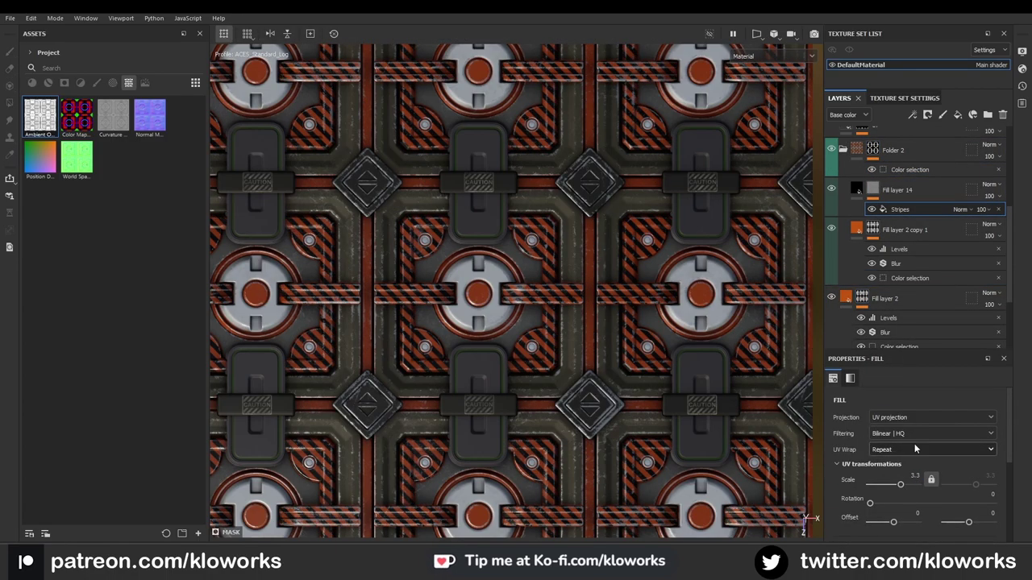
left_click(871, 188)
left_click_drag(981, 209, 1000, 233)
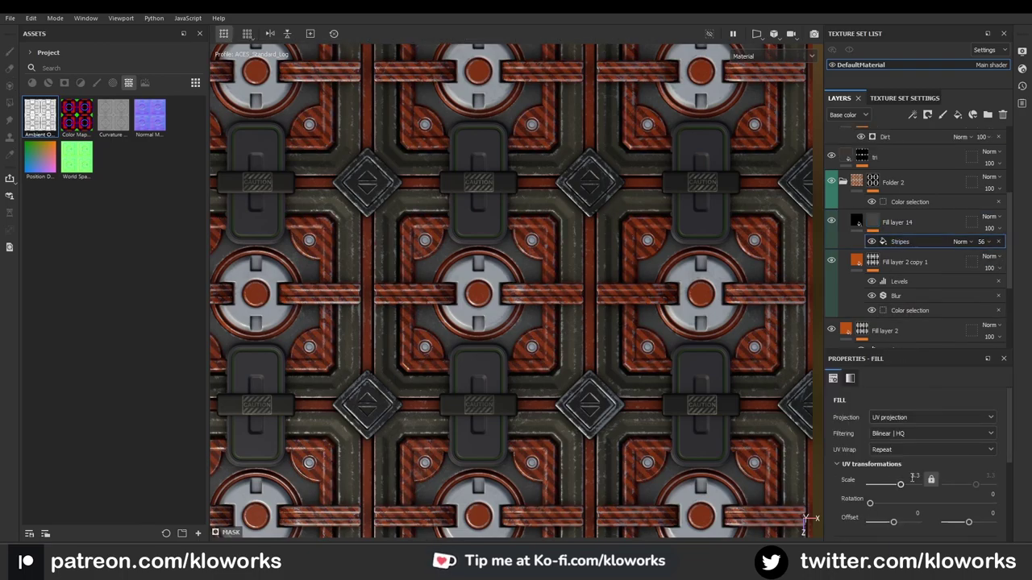
scroll(887, 234, "up", 1)
Step: Review Folder 2's colour selection settings
left_click(876, 181)
left_click(910, 201)
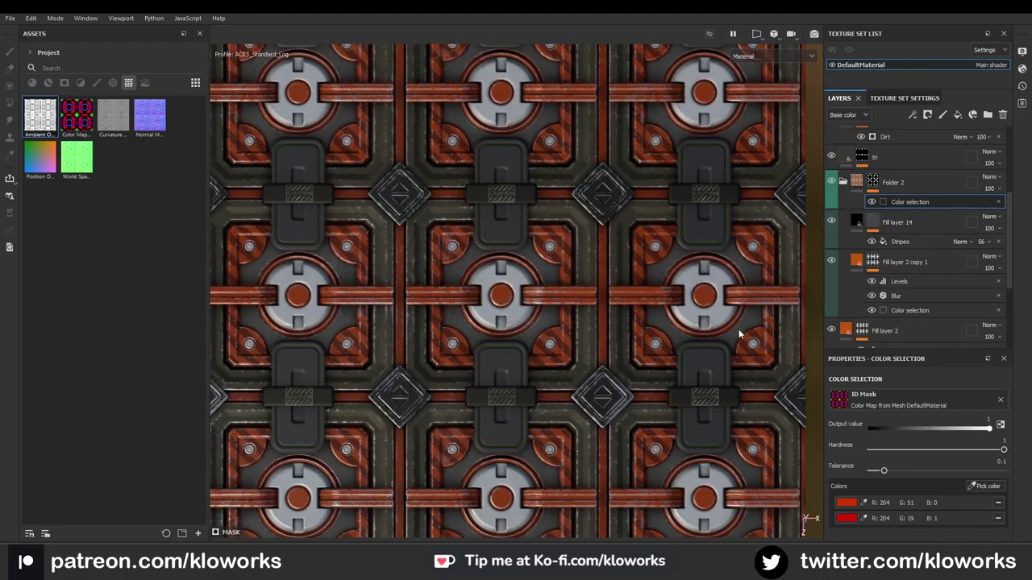
scroll(742, 323, "up", 2)
scroll(751, 304, "down", 3)
scroll(751, 305, "up", 5)
Step: Add a multiplied Dirt generator to Fill layer 14's mask with Dirt Level 0.86
right_click(899, 242)
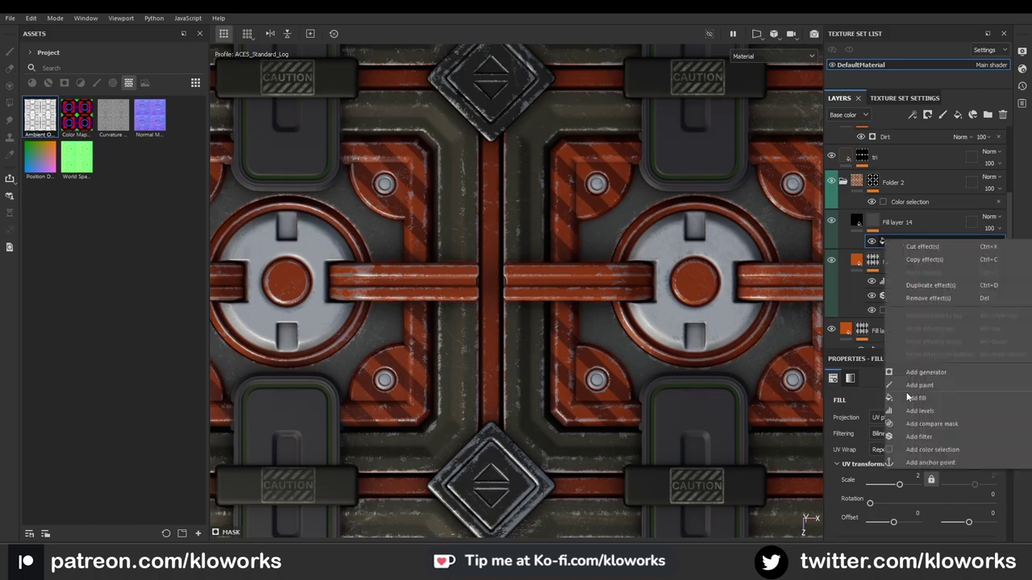
left_click(911, 305)
left_click(903, 427)
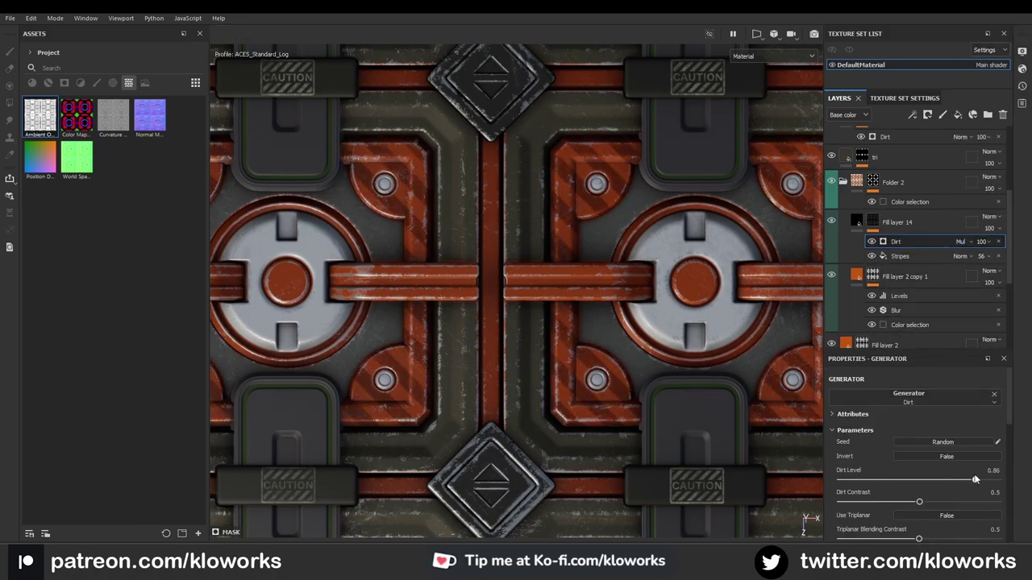
scroll(659, 322, "down", 3)
scroll(661, 298, "down", 2)
scroll(662, 298, "up", 5)
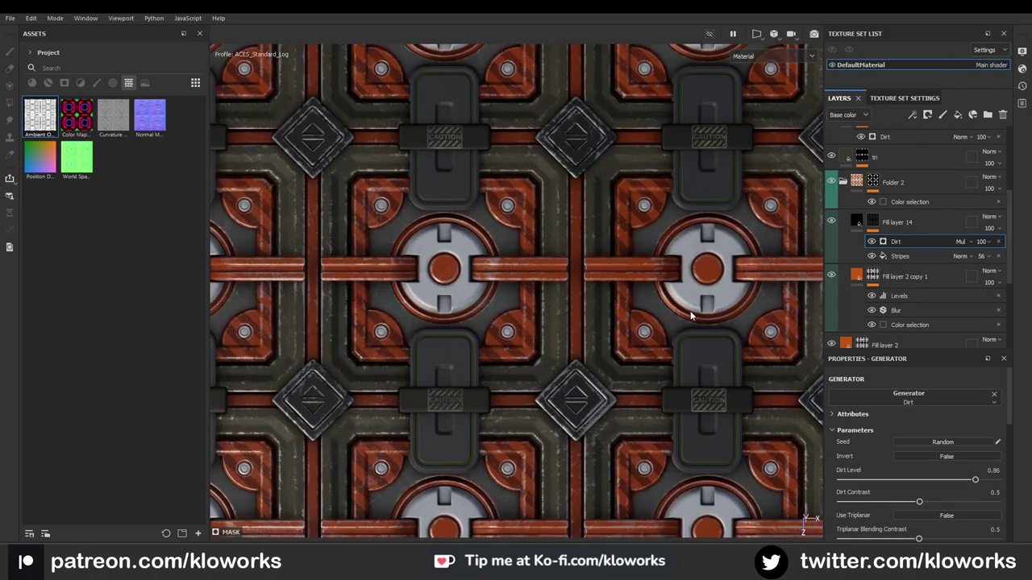
scroll(661, 298, "up", 3)
scroll(843, 297, "down", 3)
scroll(838, 274, "down", 3)
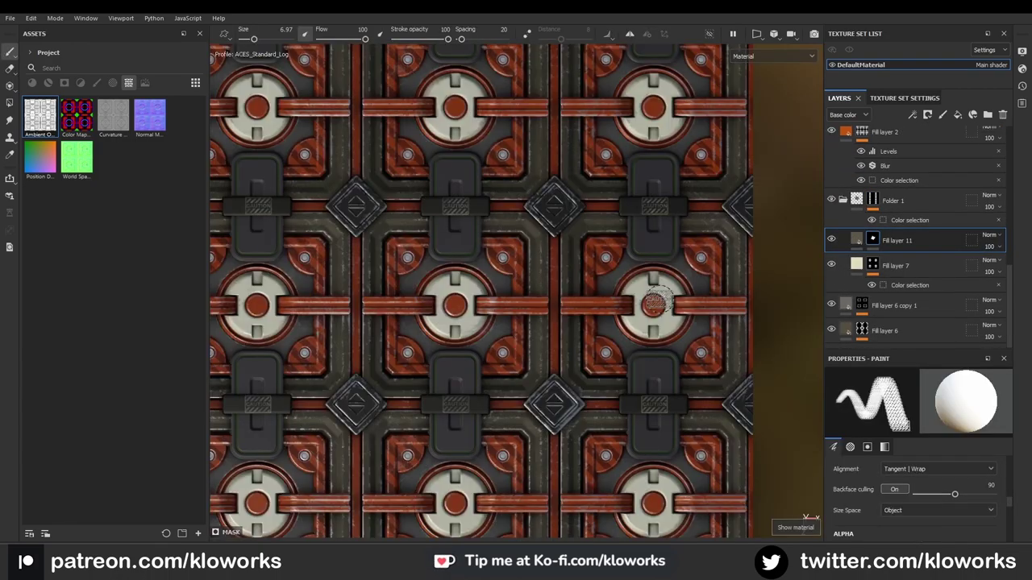
Step: Change Fill layer 7's base colour to a paler, desaturated grey for the centre discs
left_click(908, 282)
left_click(939, 474)
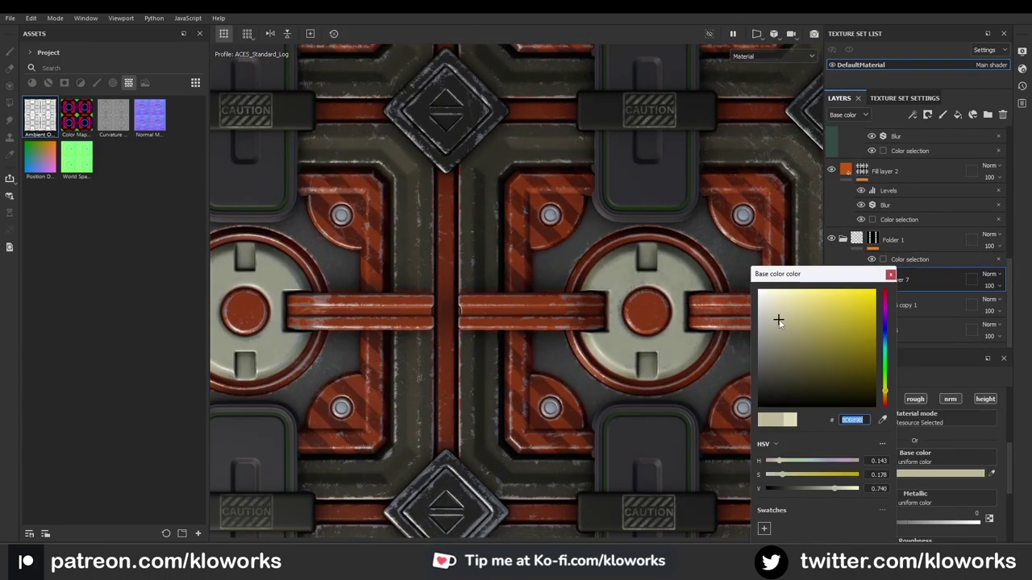
left_click_drag(782, 341, 770, 333)
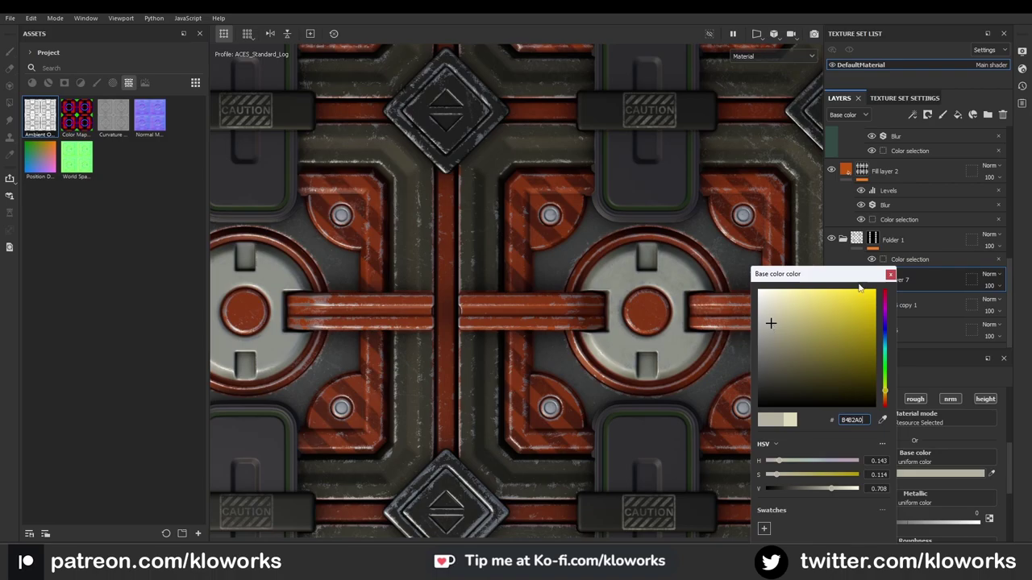
left_click(914, 278)
scroll(597, 331, "down", 5)
left_click(831, 278)
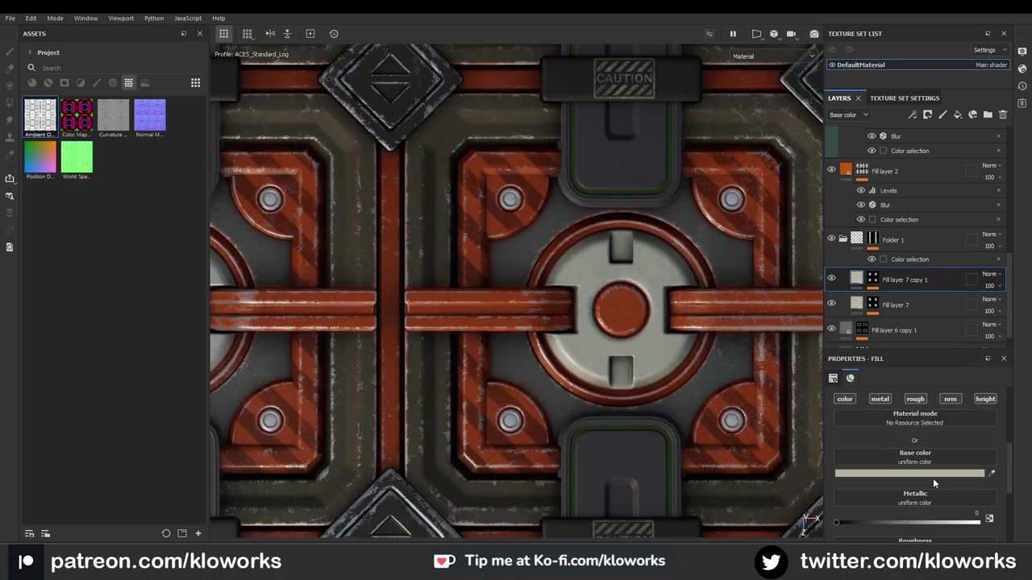
Step: Set Fill layer 7 copy 1's colour selection to the cyan ID colour
key("p")
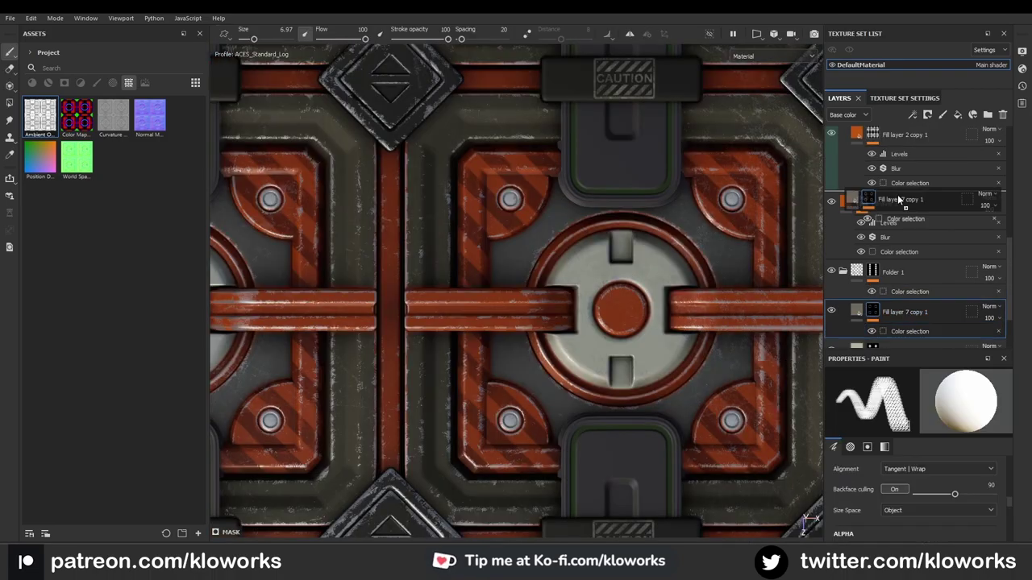
scroll(904, 242, "up", 5)
left_click(895, 253)
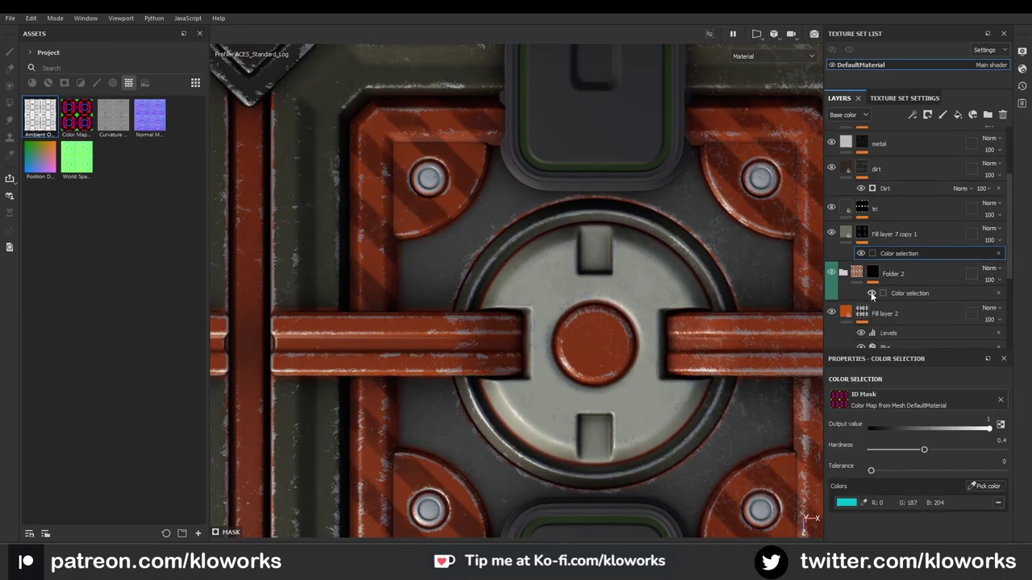
Step: Darken Fill layer 7 copy 1's base colour
left_click(868, 332)
scroll(867, 330, "down", 1)
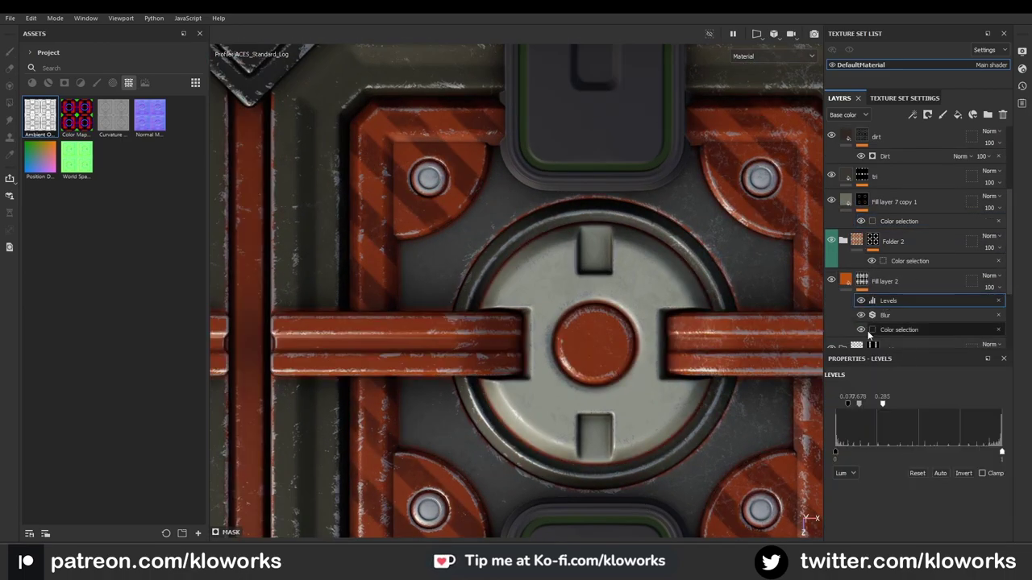
middle_click_drag(645, 411, 647, 296)
left_click(891, 201)
left_click(951, 474)
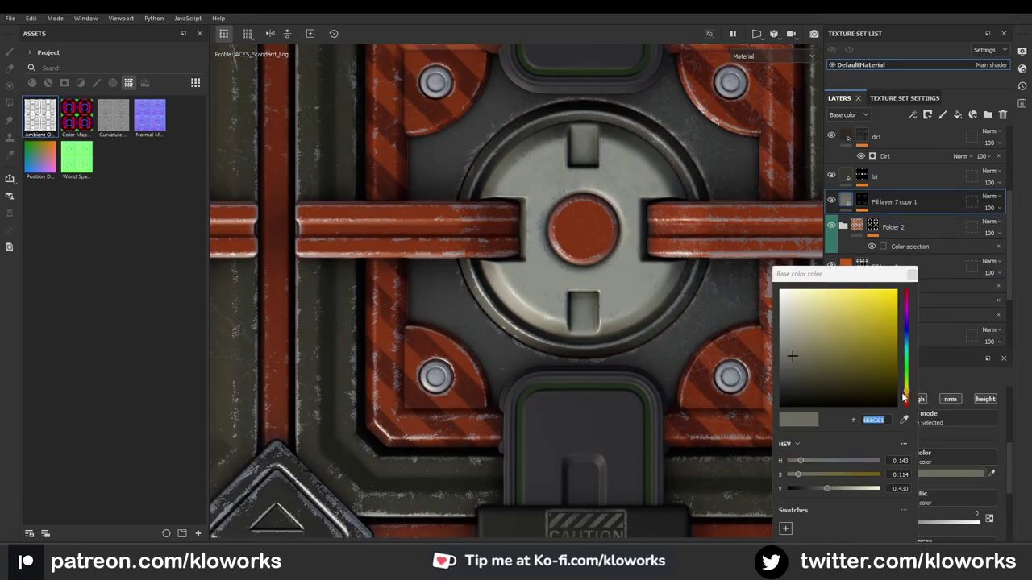
left_click(922, 300)
scroll(887, 241, "up", 2)
left_click(832, 240)
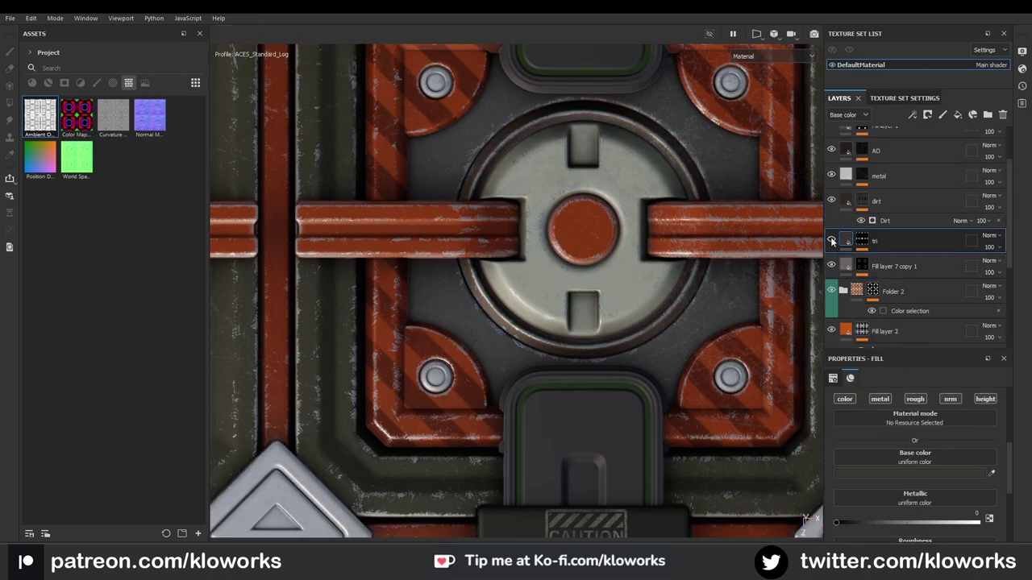
scroll(833, 280, "down", 5)
scroll(857, 280, "up", 2)
Step: Tag Folder 1 yellow and move it below the dirt layer, above tri
right_click(857, 329)
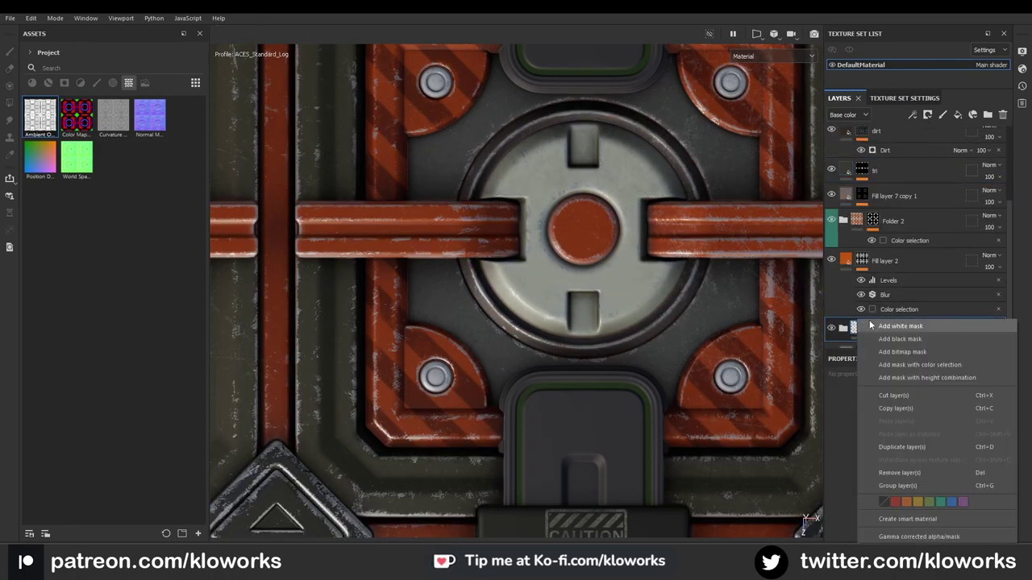
left_click(903, 497)
left_click_drag(857, 329, 891, 136)
left_click_drag(923, 90, 907, 167)
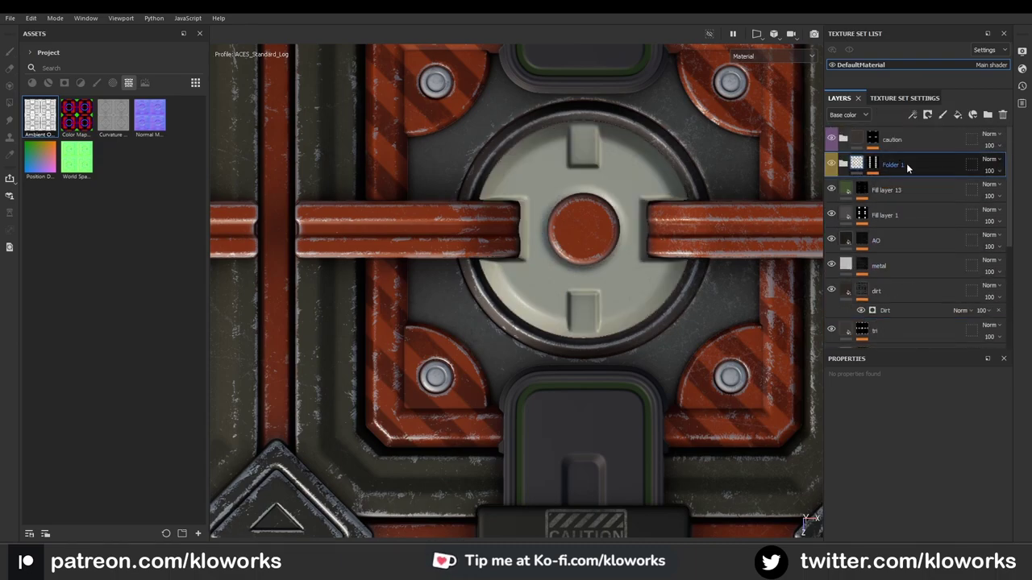
left_click_drag(907, 307, 907, 311)
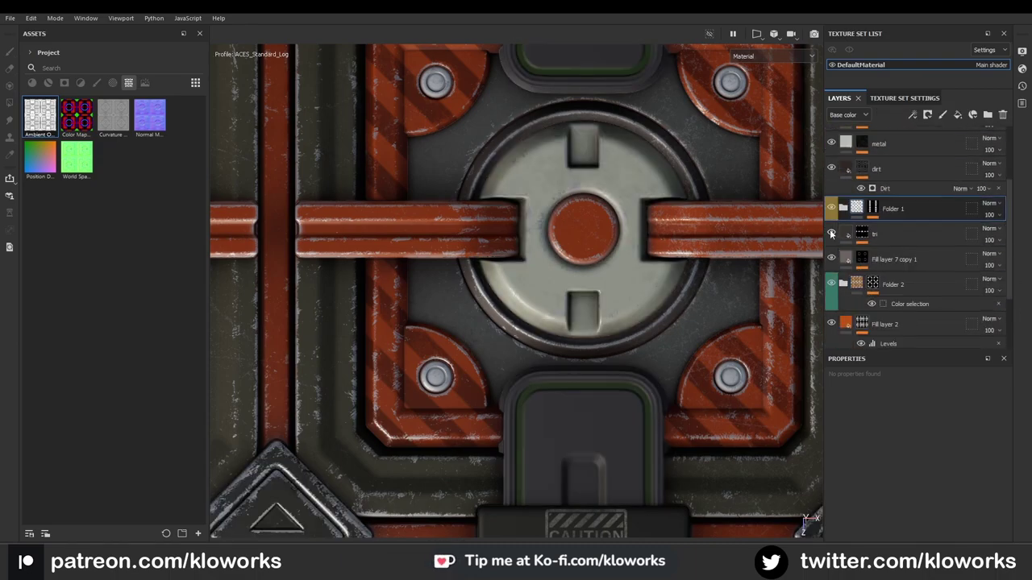
left_click(843, 208)
left_click(910, 229)
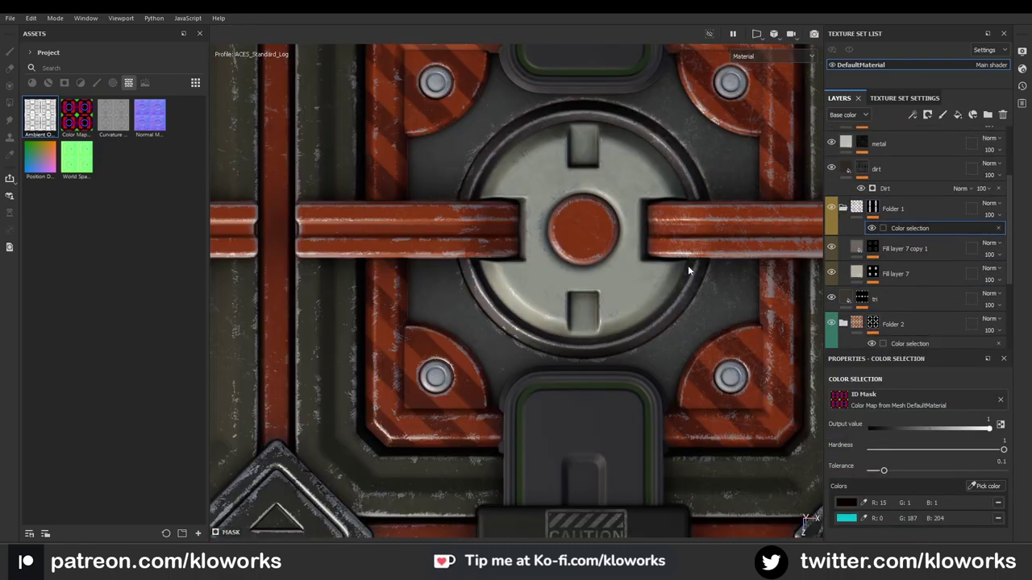
left_click(846, 215)
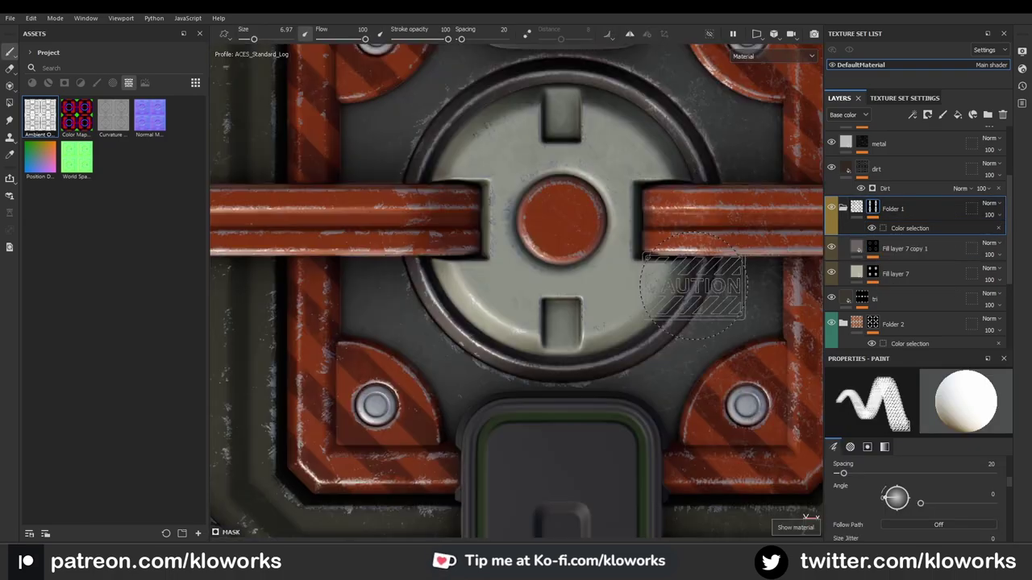
left_click(844, 208)
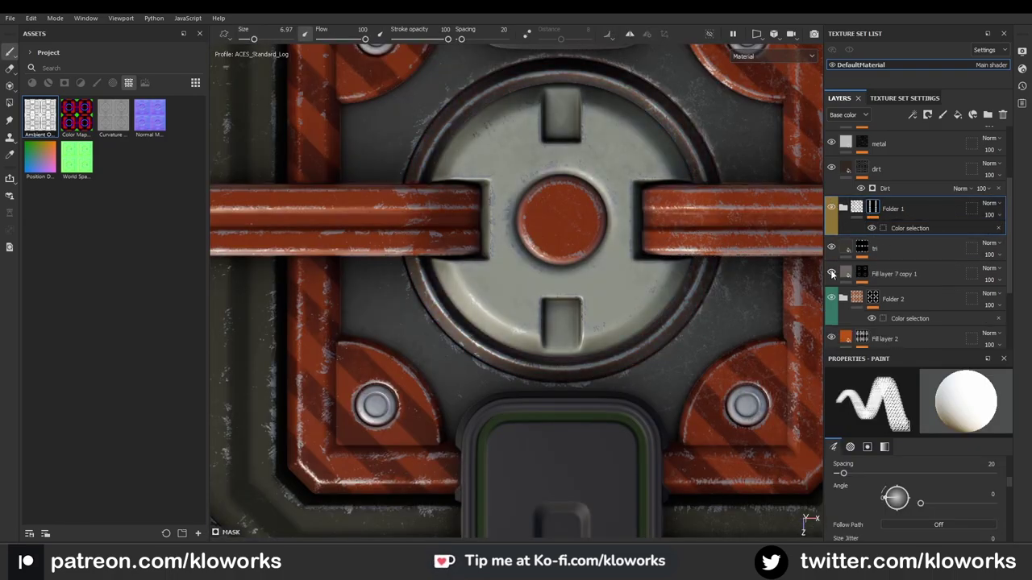
Step: Add Blur and Levels (0.119/0.958/0.855) to Fill layer 7 copy 1
right_click(887, 274)
left_click(940, 482)
right_click(895, 274)
left_click(938, 448)
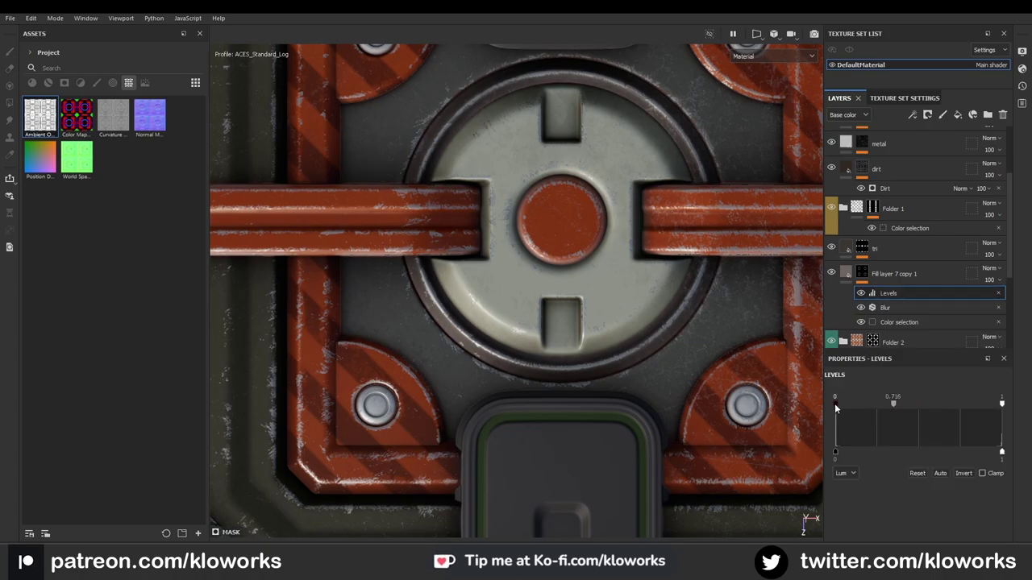
left_click_drag(835, 403, 855, 403)
scroll(588, 306, "down", 5)
scroll(534, 311, "up", 2)
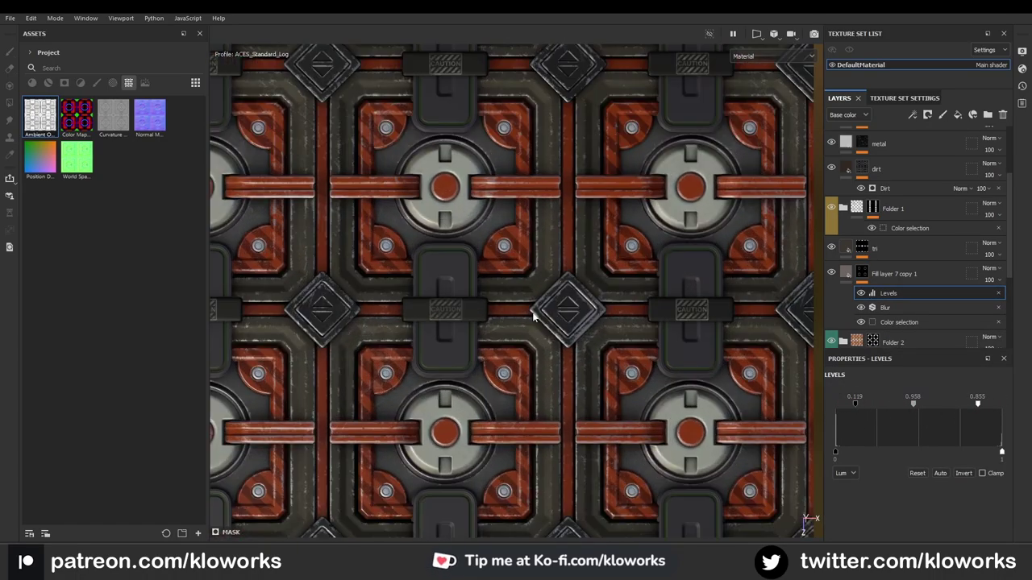
scroll(595, 306, "down", 2)
scroll(594, 306, "up", 8)
scroll(888, 275, "up", 3)
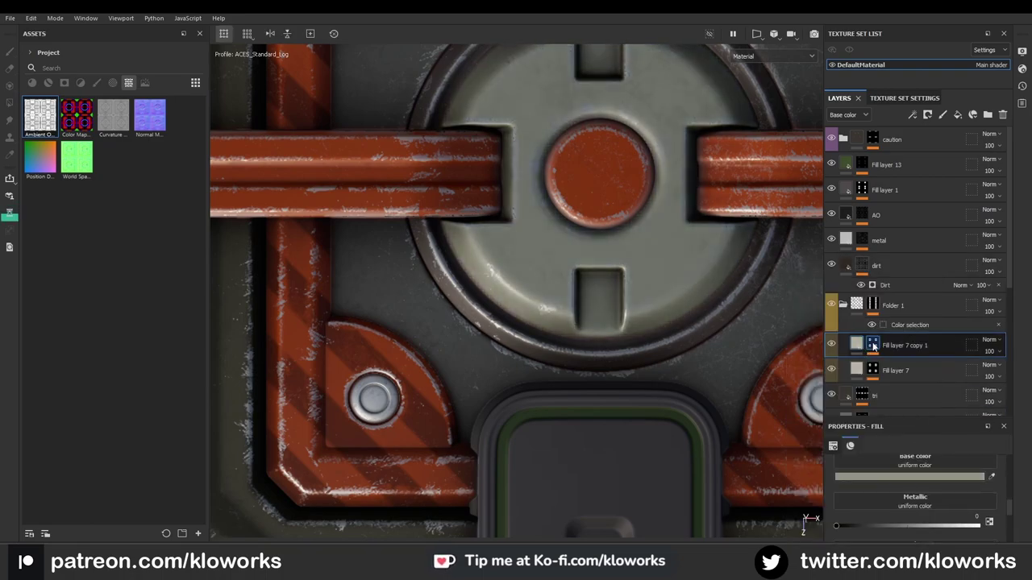
Step: Give Fill layer 7 copy 1 a black mask filled with Grunge Dirt Muddy at lower contrast
right_click(903, 345)
left_click(927, 242)
left_click(915, 482)
left_click(973, 432)
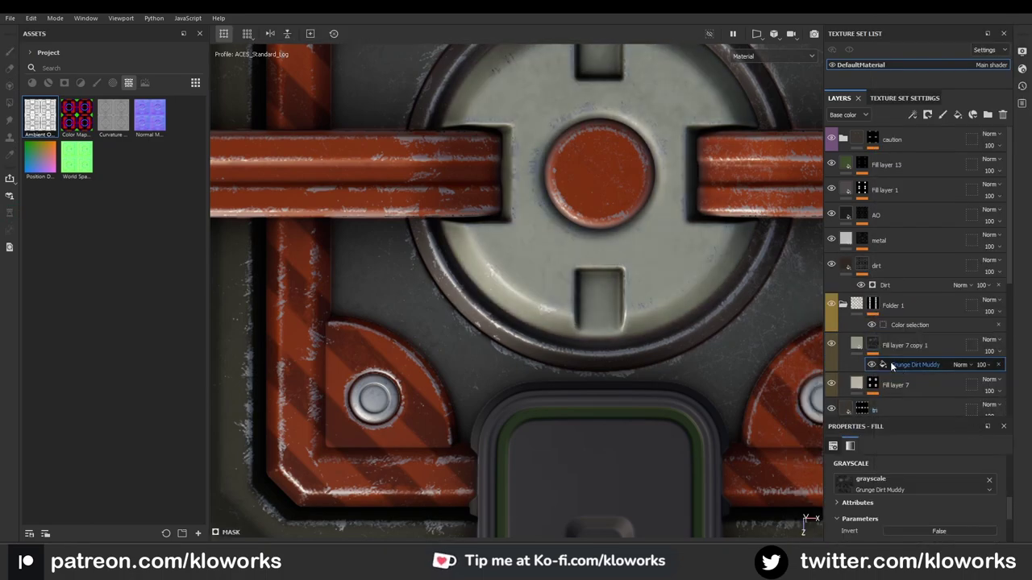
scroll(916, 484, "down", 3)
left_click_drag(907, 499, 915, 499)
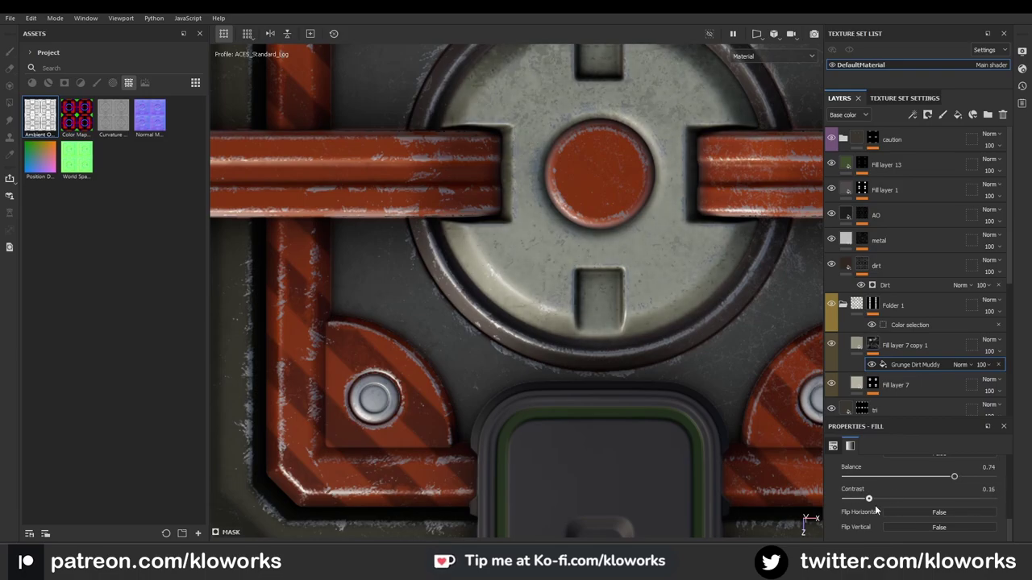
scroll(635, 376, "down", 2)
left_click(856, 344)
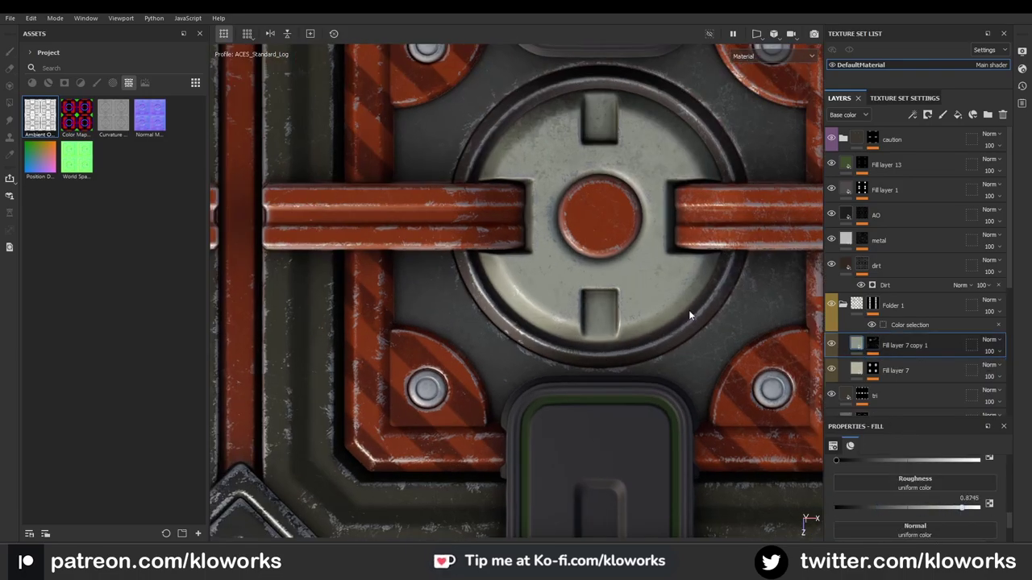
Step: Rename Folder 1 to Circle
key("f")
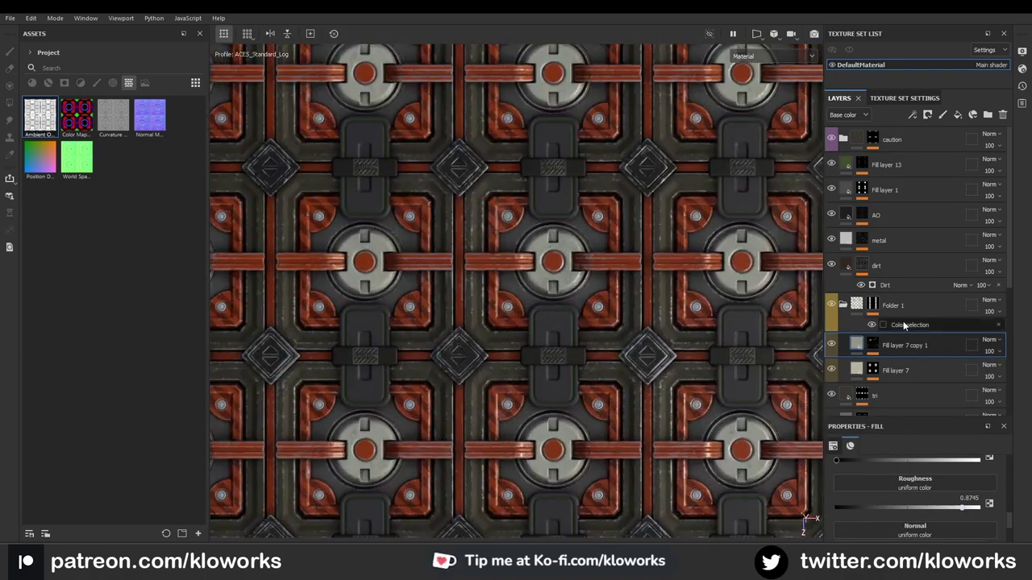
double_click(893, 305)
type("Circle")
left_click(870, 344)
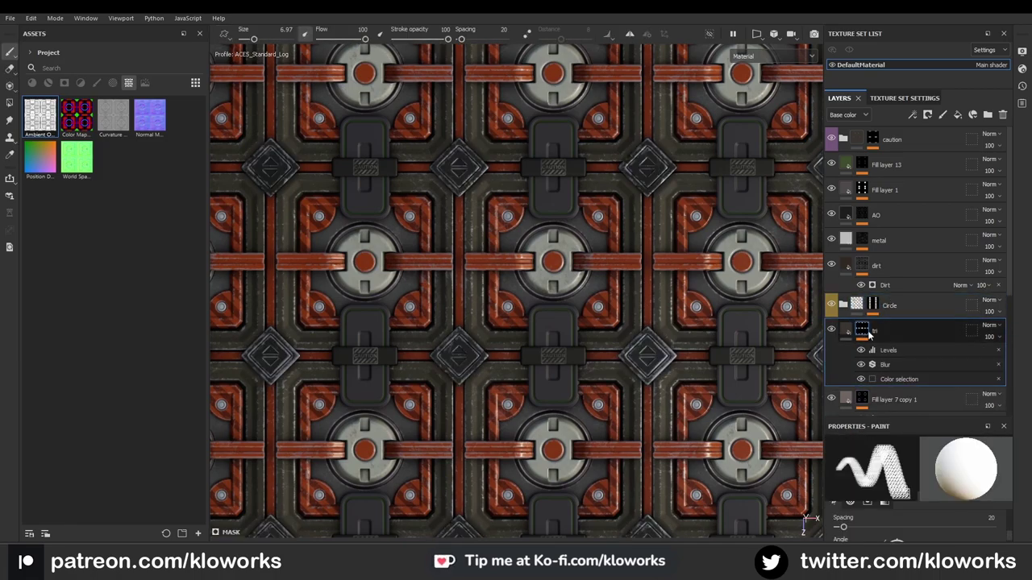
scroll(884, 328, "down", 2)
left_click(887, 316)
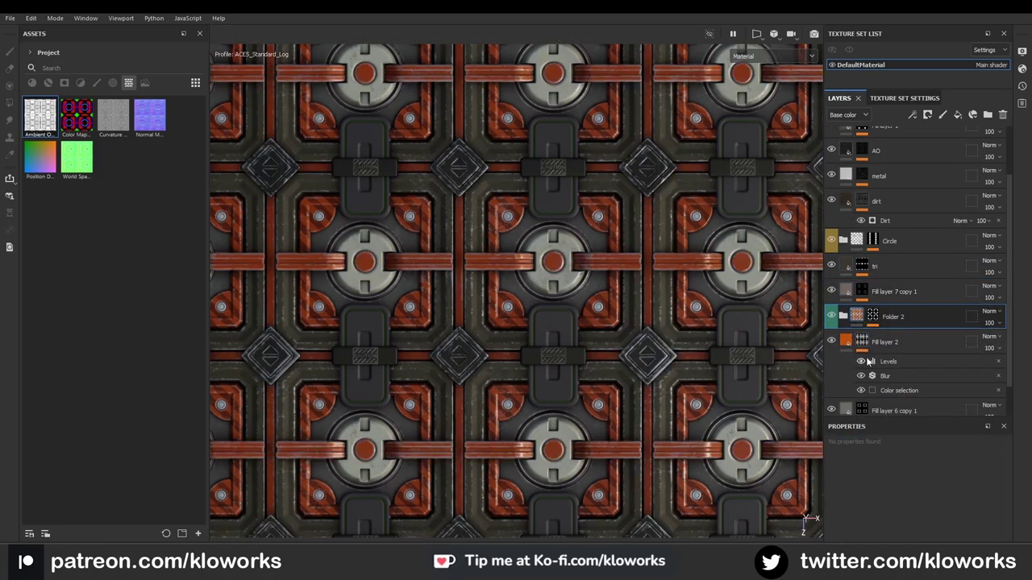
scroll(868, 362, "up", 2)
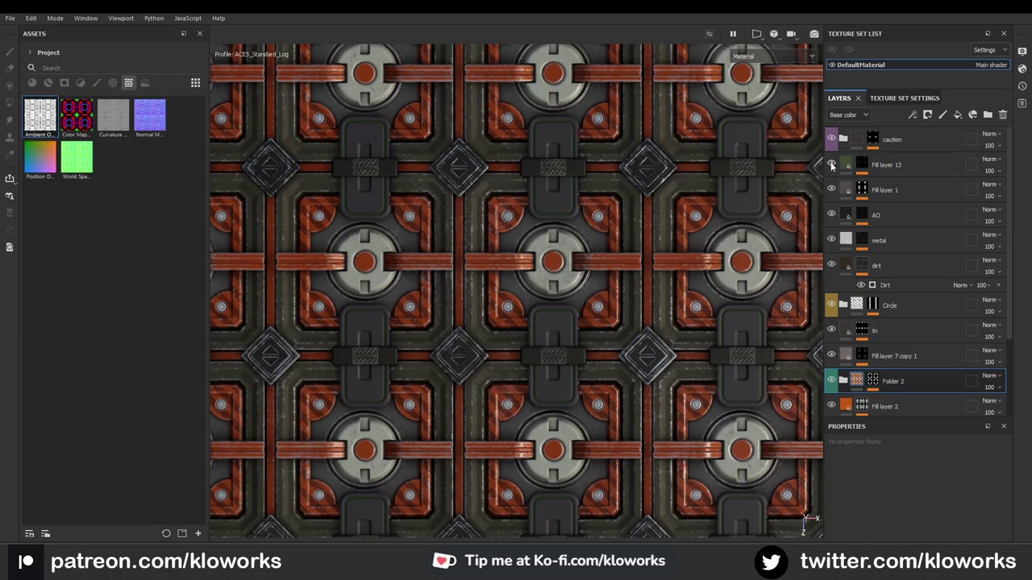
Step: Move dirt just under AO, rename Fill layer 1 to battery, and move metal above caution
left_click_drag(896, 215, 917, 134)
left_click_drag(892, 281, 887, 155)
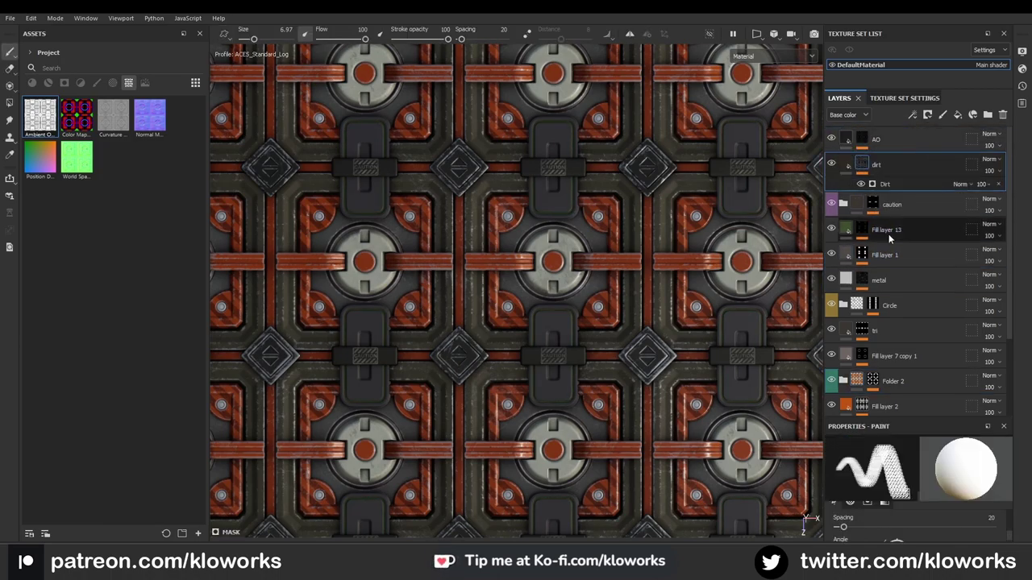
double_click(884, 255)
type("battery")
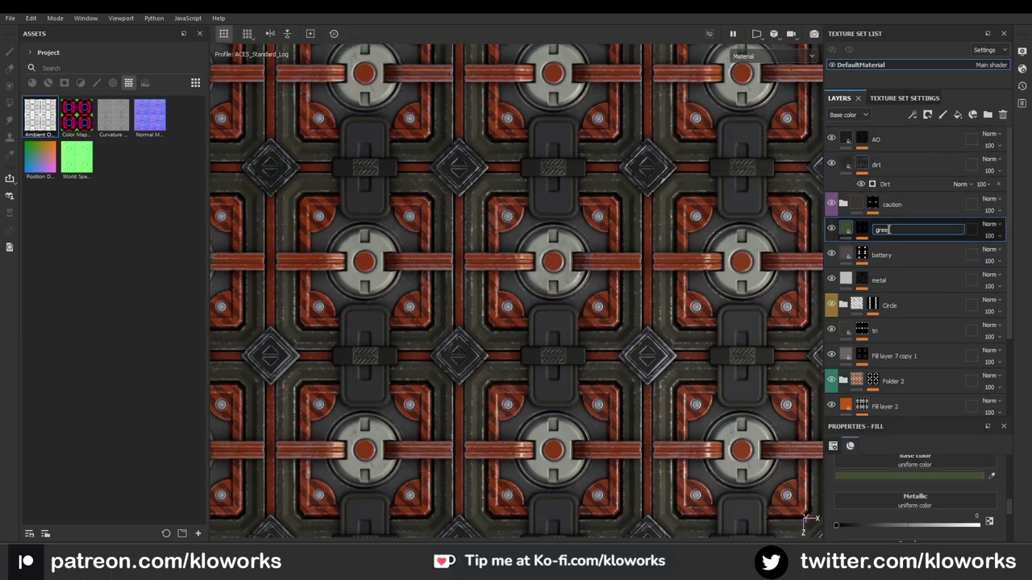
left_click_drag(879, 279, 917, 183)
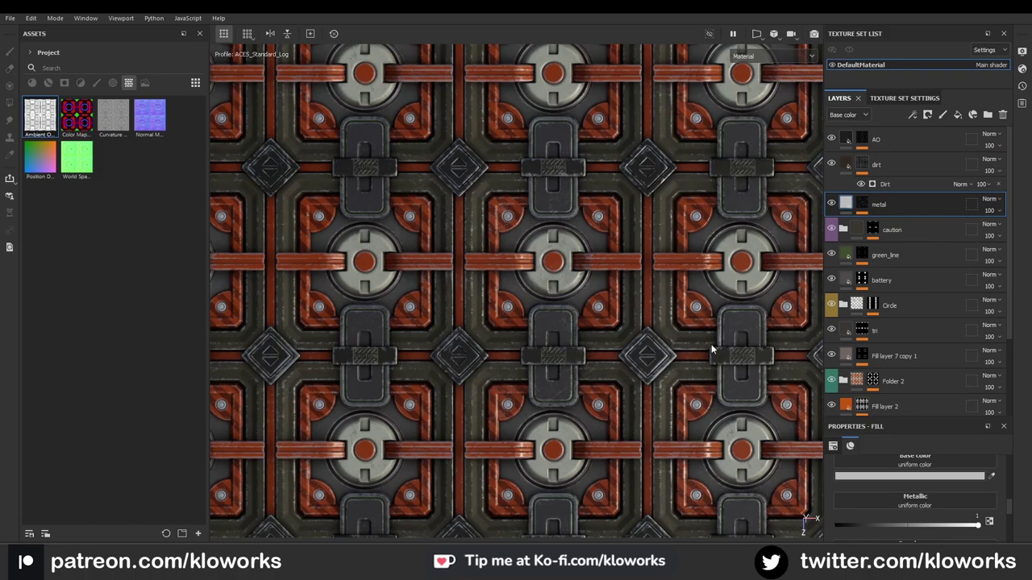
scroll(711, 350, "down", 2)
scroll(711, 350, "up", 3)
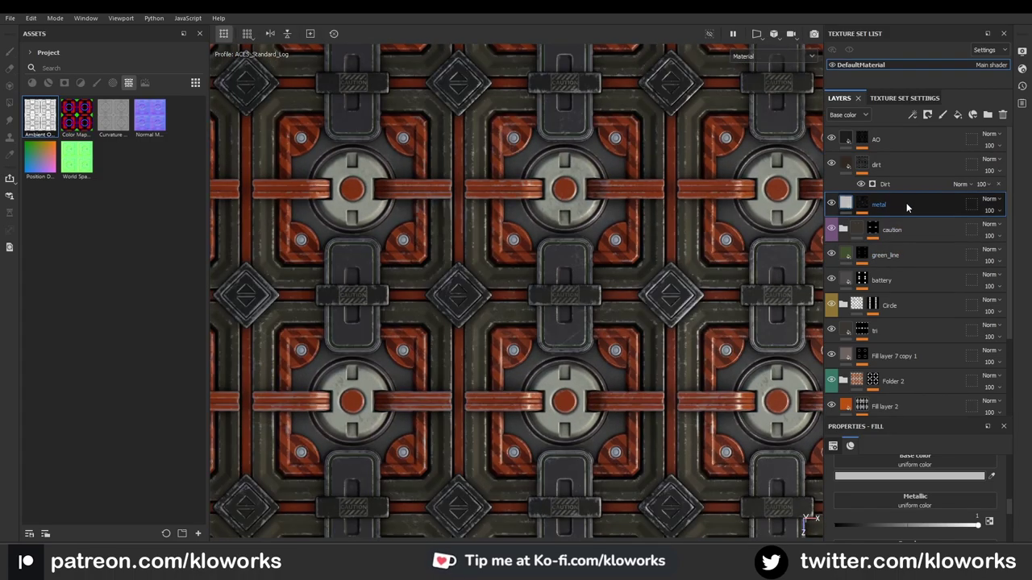
Step: Name the folder Metallic and give it a colour selection of red, blue and dark ID colours
type("Metallic")
key("Return")
right_click(887, 204)
left_click(898, 393)
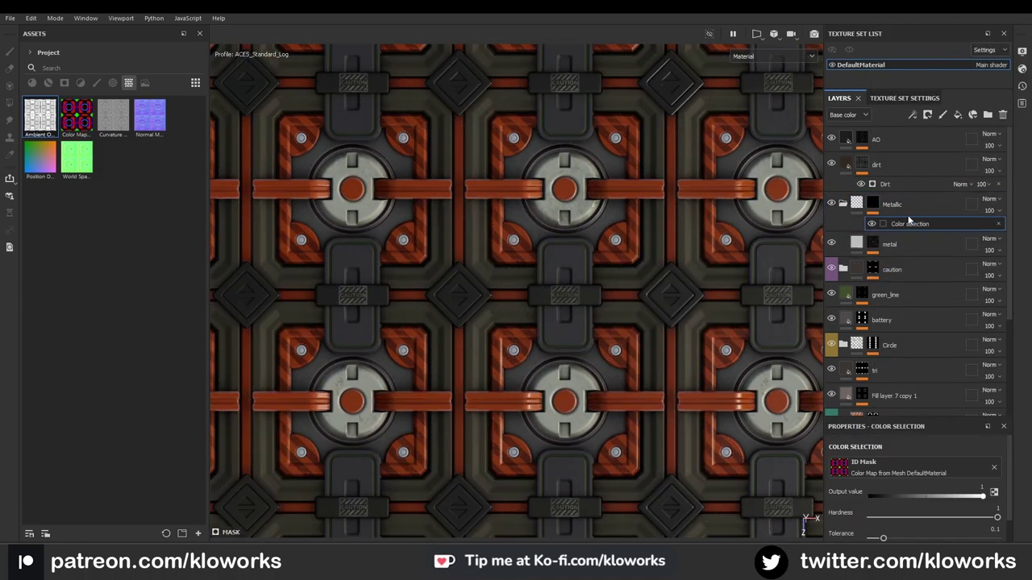
left_click(891, 204)
left_click(910, 223)
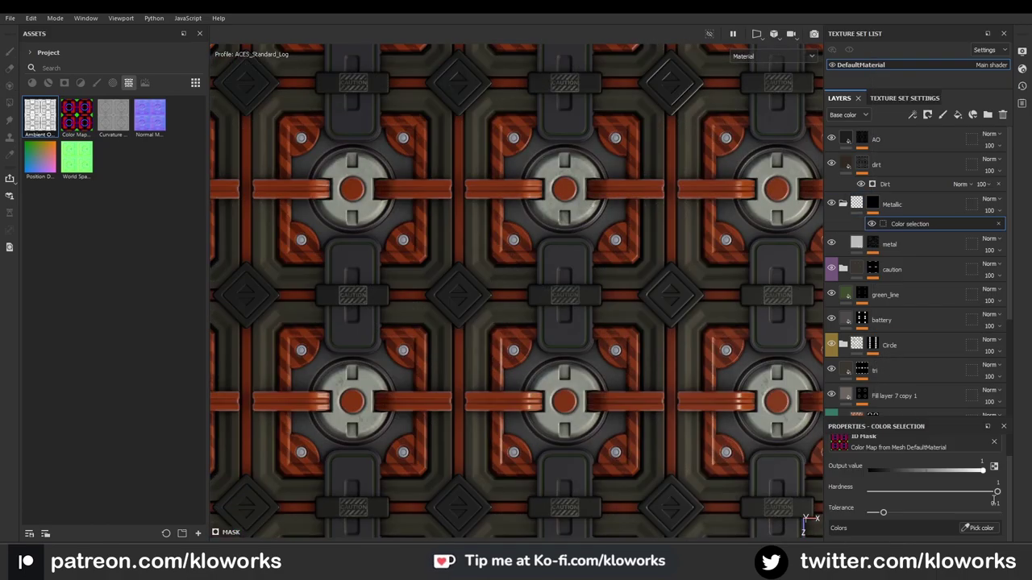
left_click(976, 529)
left_click(636, 366)
left_click(627, 421)
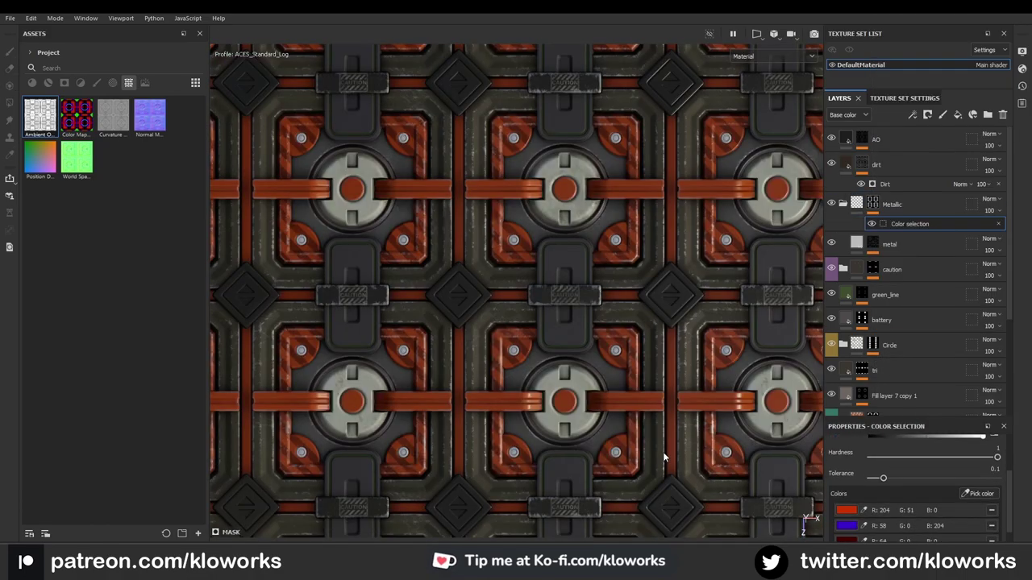
left_click(706, 439)
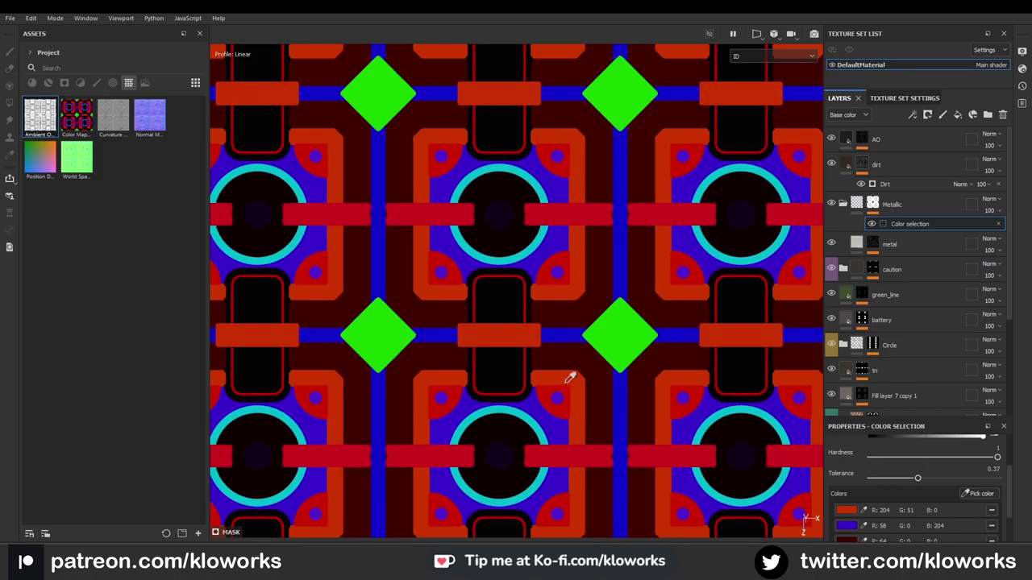
Step: Try a paint effect with a dirt spots brush on the Metallic mask, then undo it
left_click(570, 378)
right_click(910, 223)
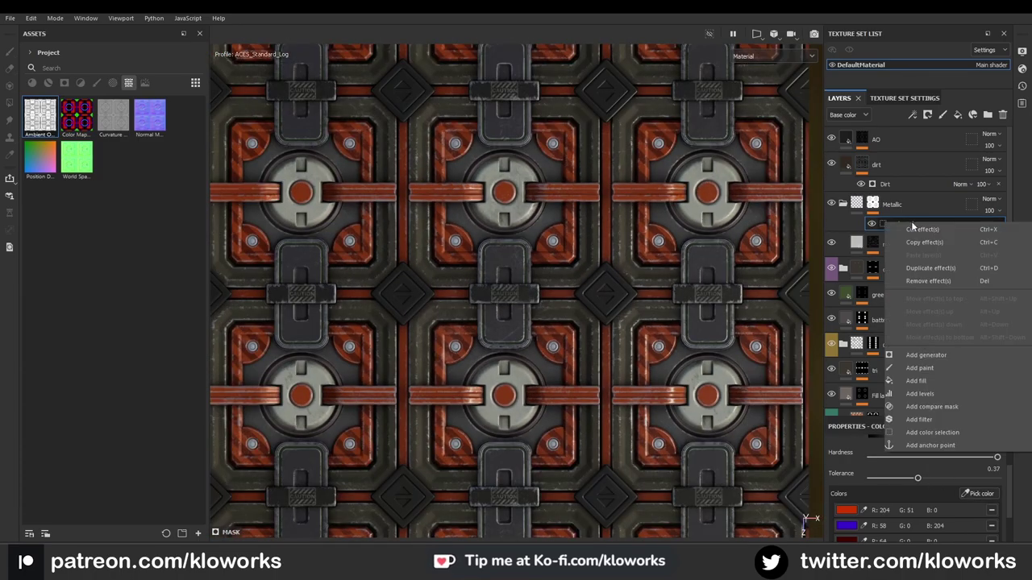
left_click(919, 235)
left_click(97, 84)
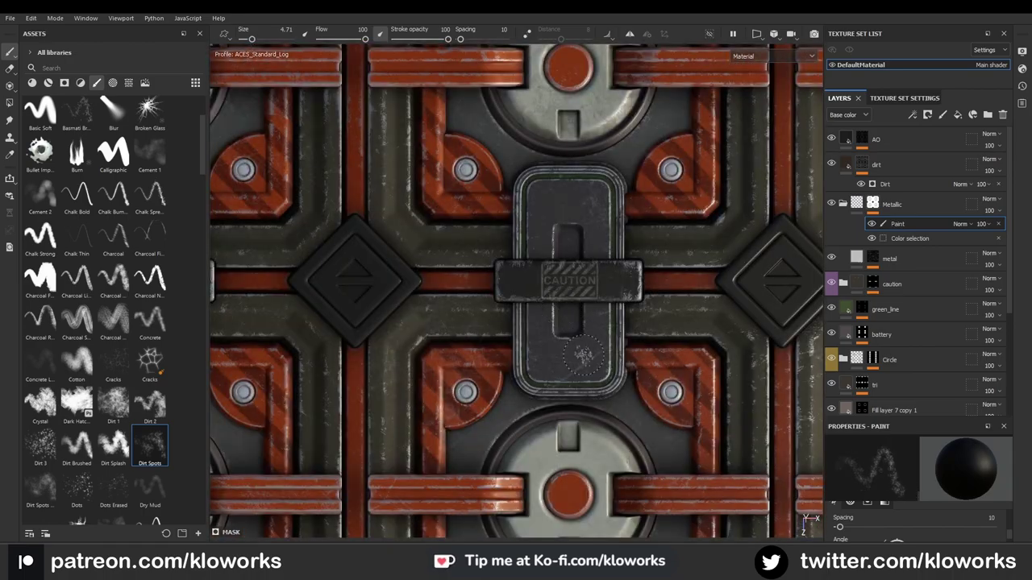
key("ctrl+z")
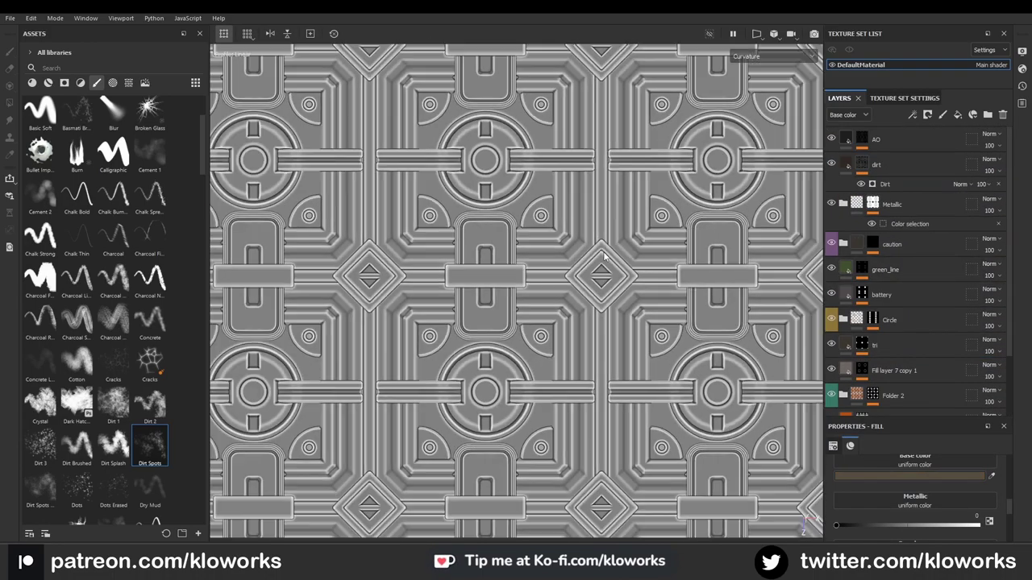
key("m")
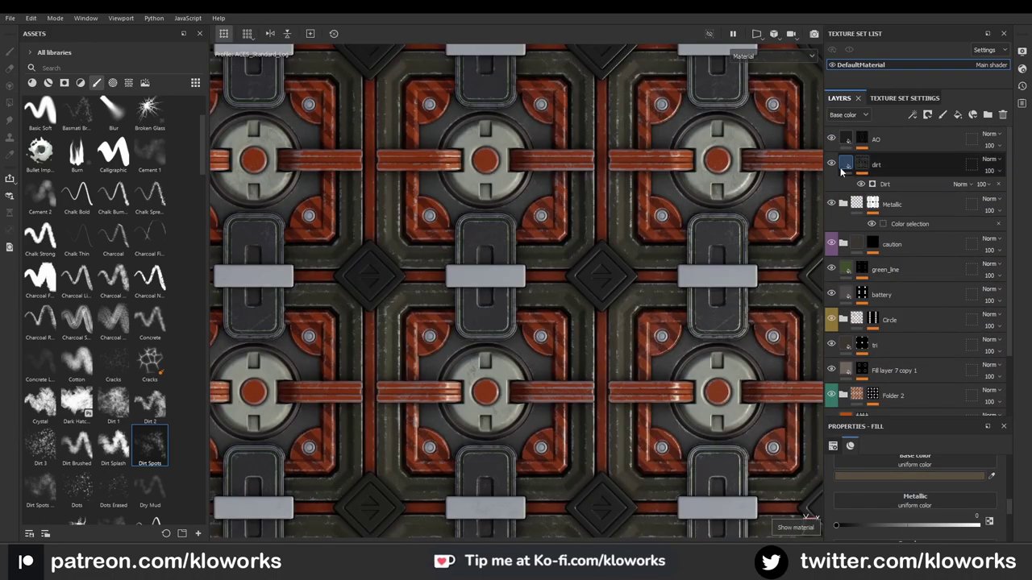
Step: Add another ID colour to the Metallic folder's colour selection
left_click(910, 223)
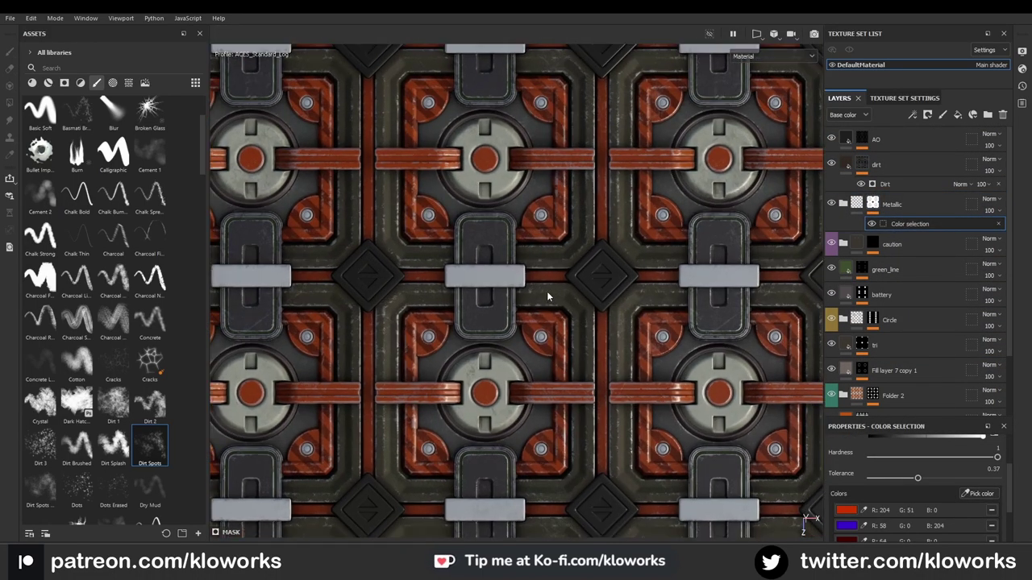
middle_click_drag(547, 291, 564, 323)
key("p")
left_click(909, 223)
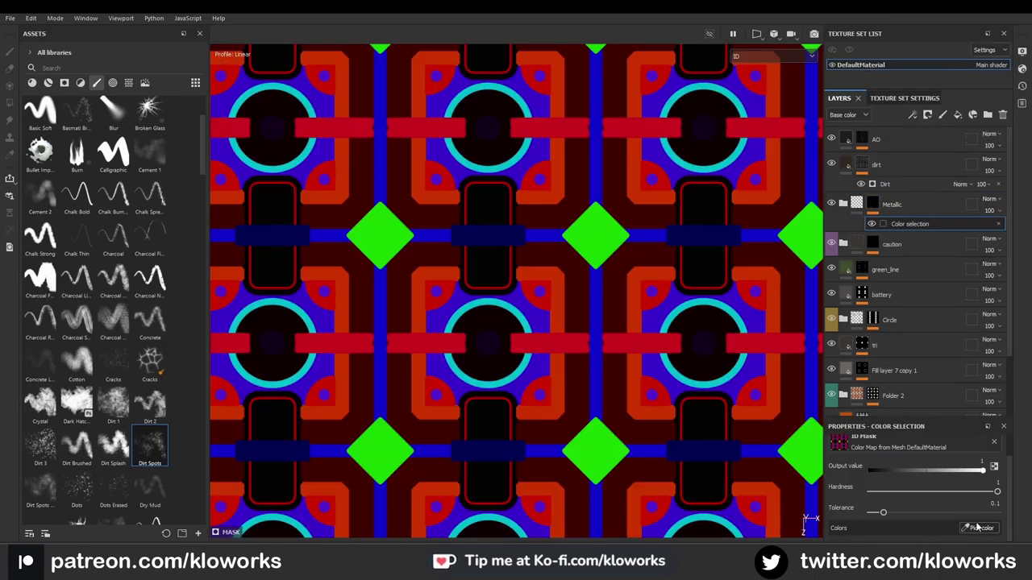
scroll(664, 390, "up", 3)
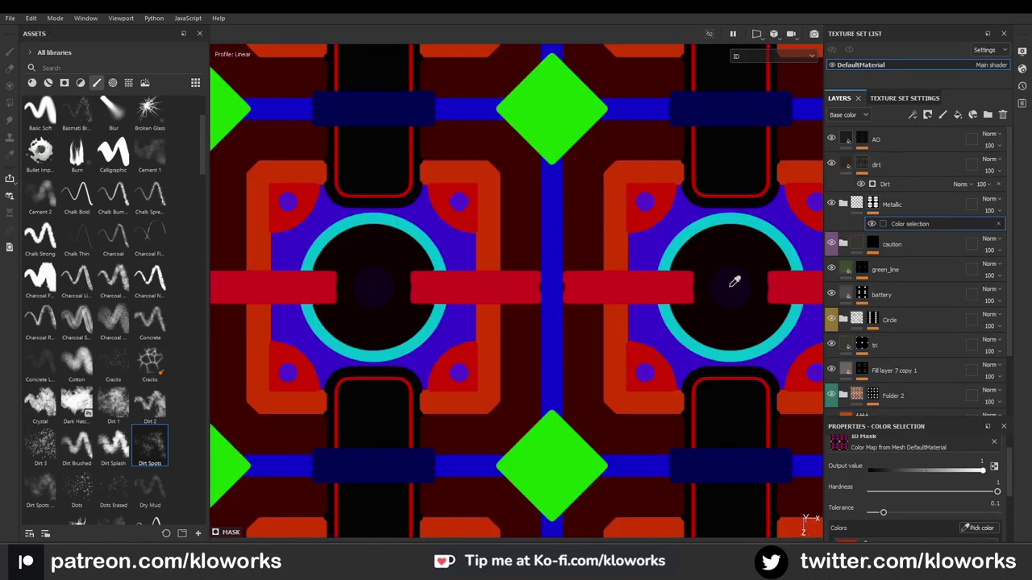
scroll(732, 281, "down", 3)
left_click(617, 361)
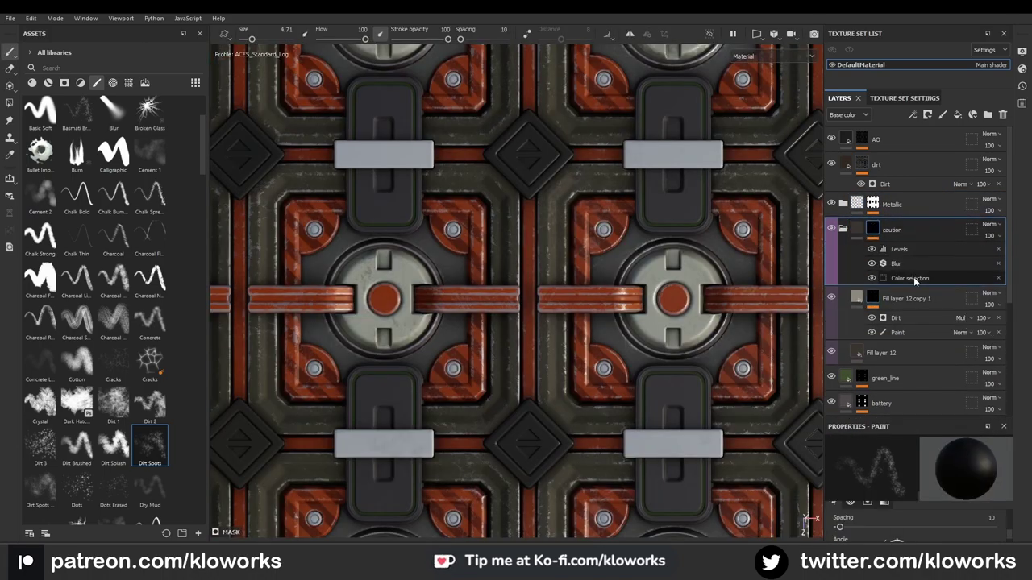
Step: Add an ID colour to the caution folder's colour selection and duplicate the Metallic folder
left_click(911, 277)
left_click(692, 443)
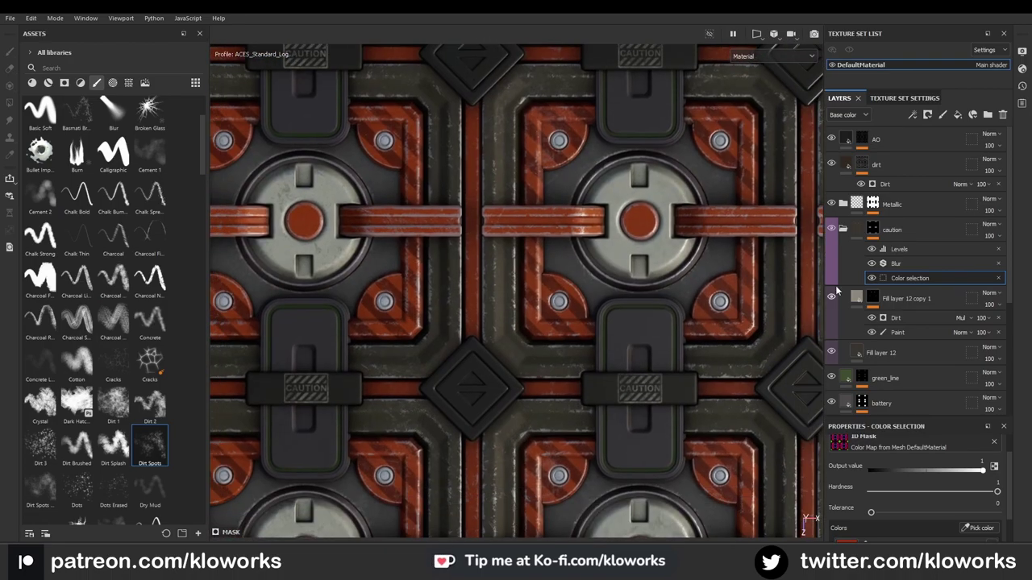
left_click(863, 234)
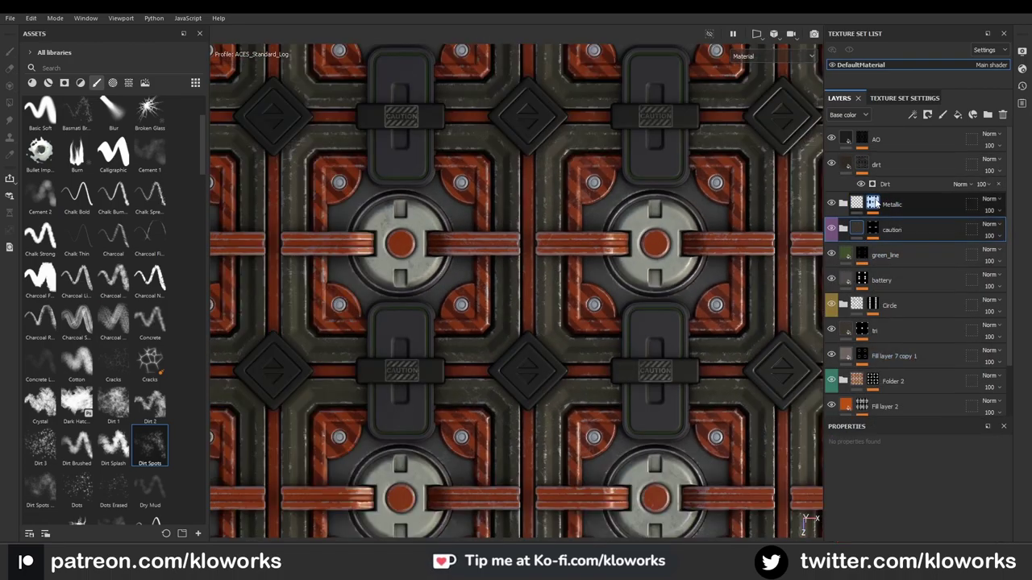
key("ctrl+d")
key("ctrl+v")
Step: Pick new ID colours for Metallic copy 1 and set its metal colour to dark olive 4C462E
left_click(982, 528)
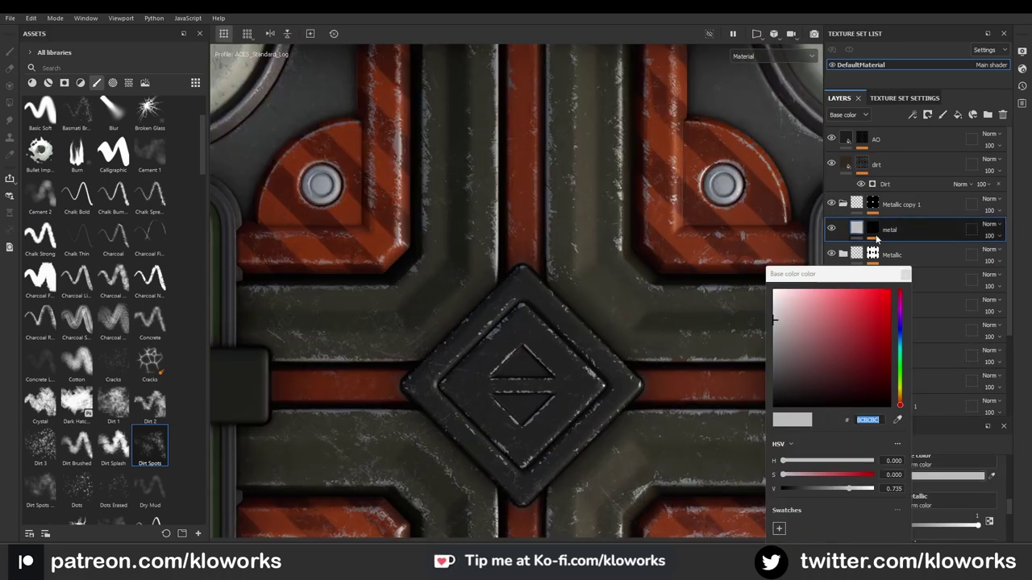
scroll(967, 508, "down", 3)
left_click(915, 484)
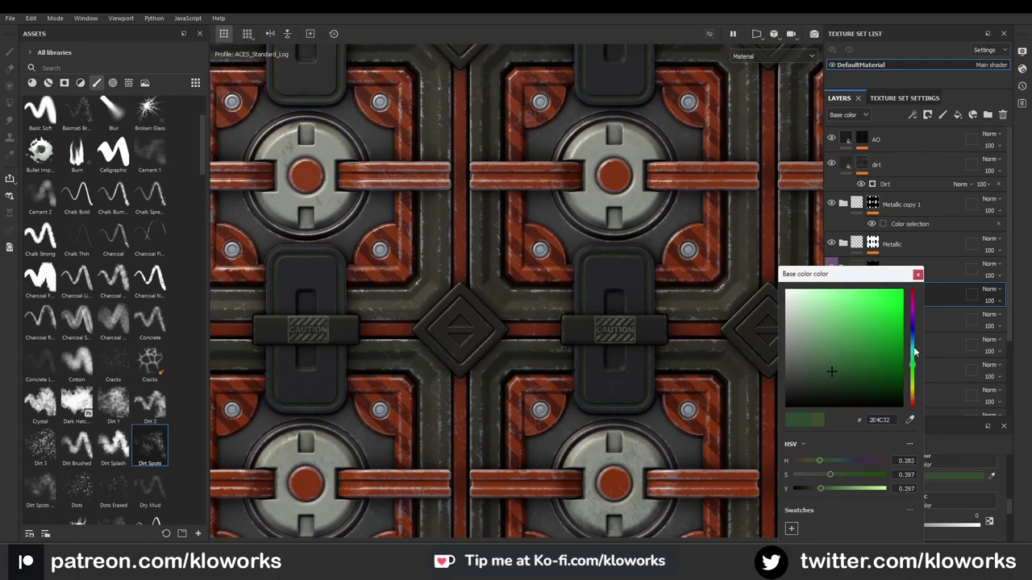
left_click_drag(914, 352, 913, 393)
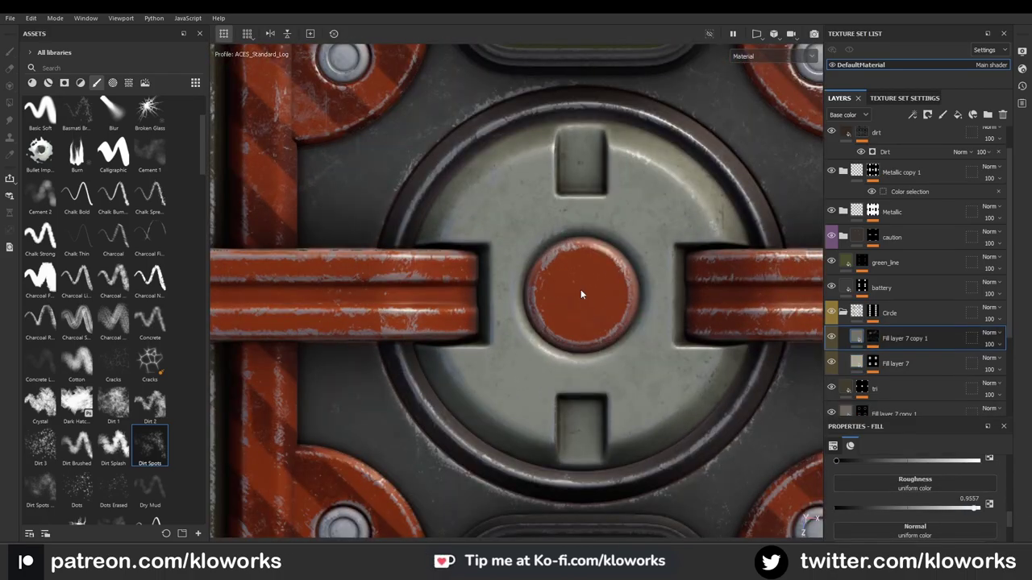
scroll(537, 299, "down", 5)
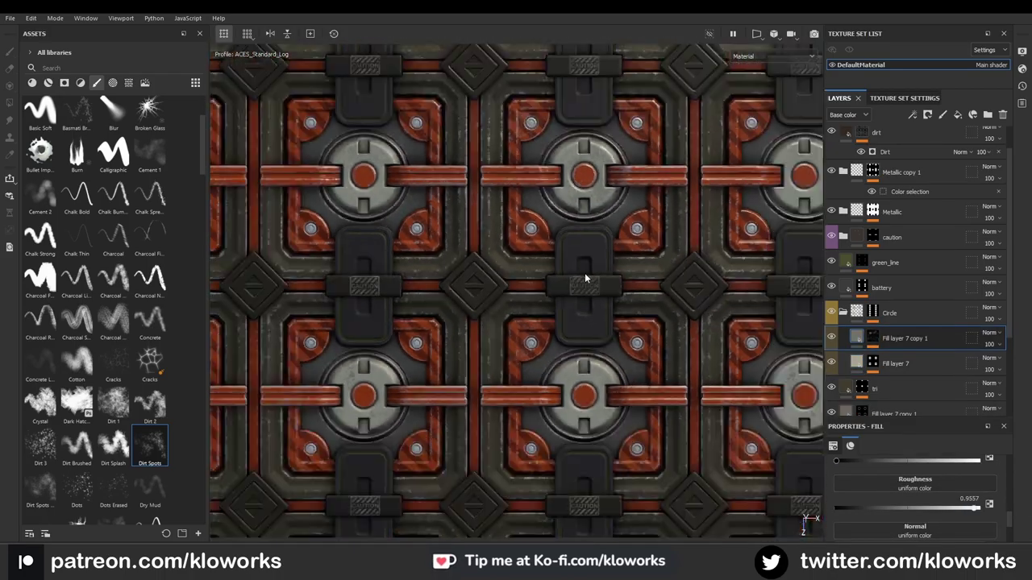
left_click_drag(585, 279, 548, 234, "alt")
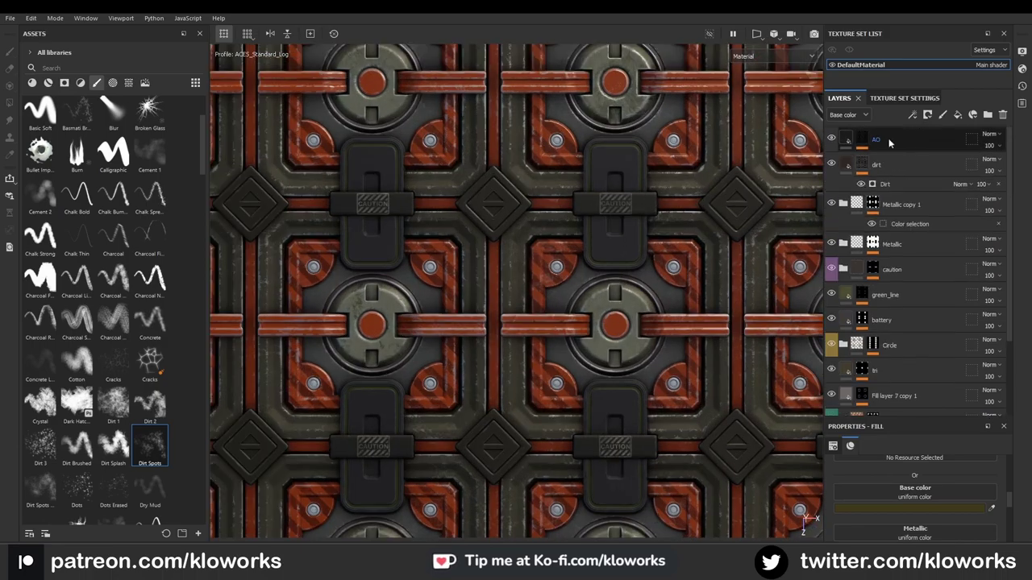
Step: Add a colour selection mask to Fill layer 15
left_click(831, 269)
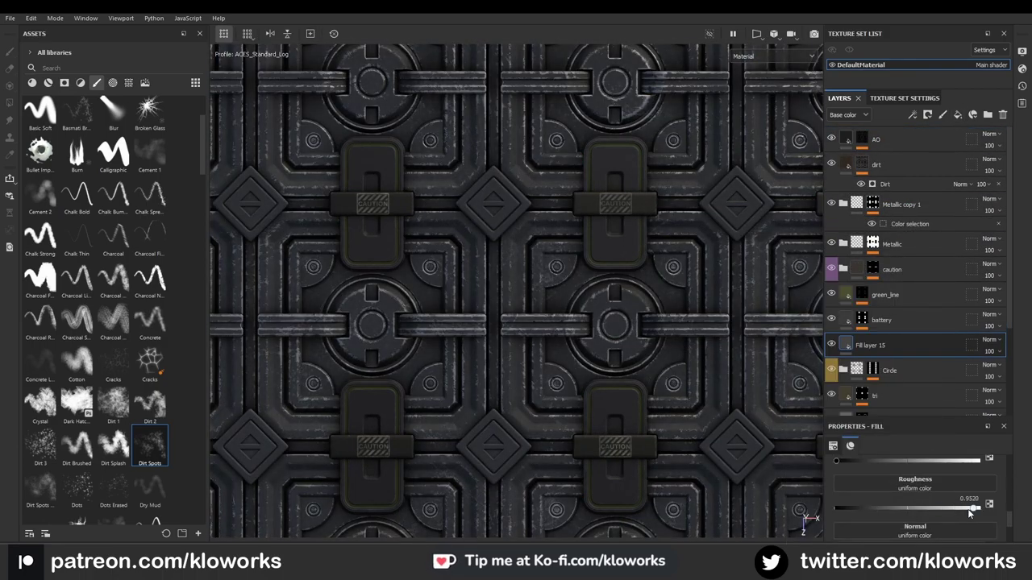
right_click(871, 345)
left_click(918, 132)
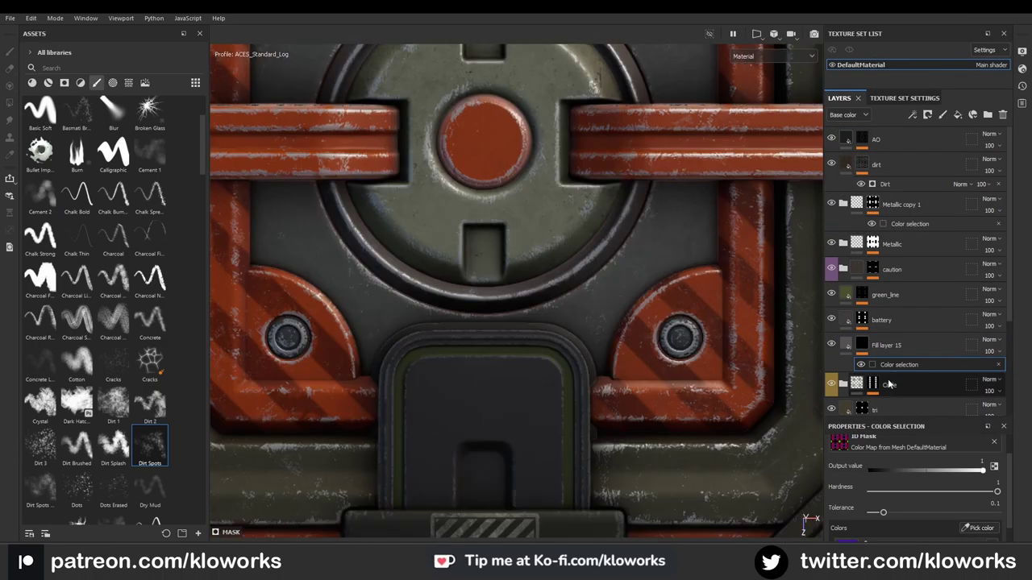
Step: Move Fill layer 15 below Metallic copy 1, making it dark grey with roughness 0.6347
left_click_drag(900, 346, 830, 205)
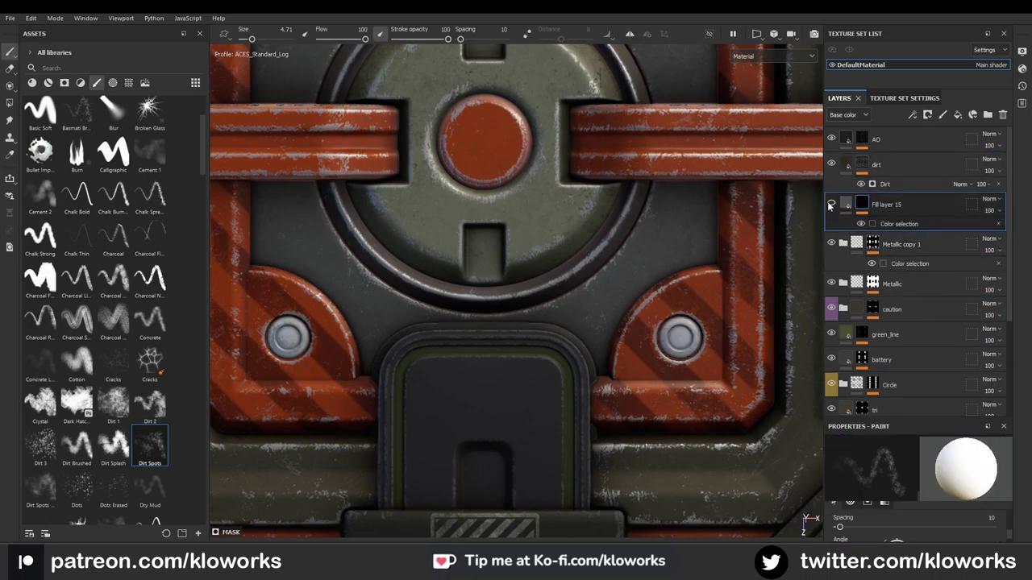
left_click_drag(905, 207, 831, 246)
left_click(832, 244)
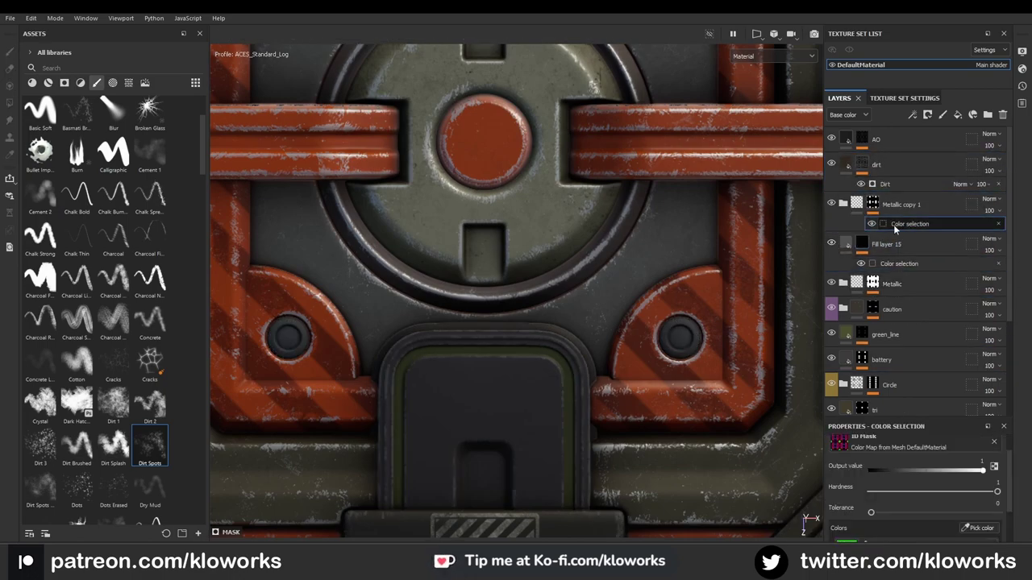
scroll(680, 339, "up", 5)
left_click(887, 508)
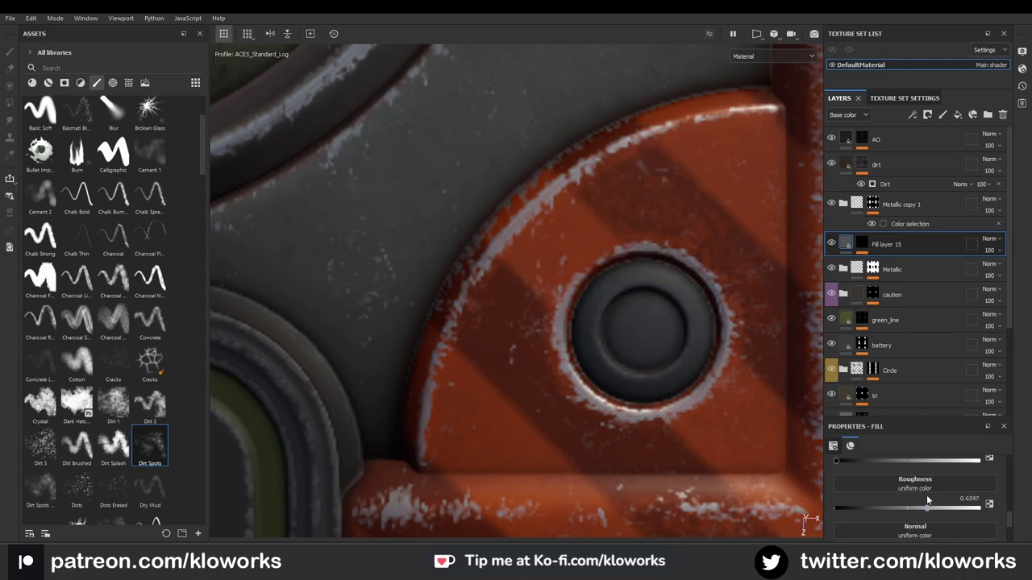
scroll(920, 500, "up", 1)
left_click(935, 476)
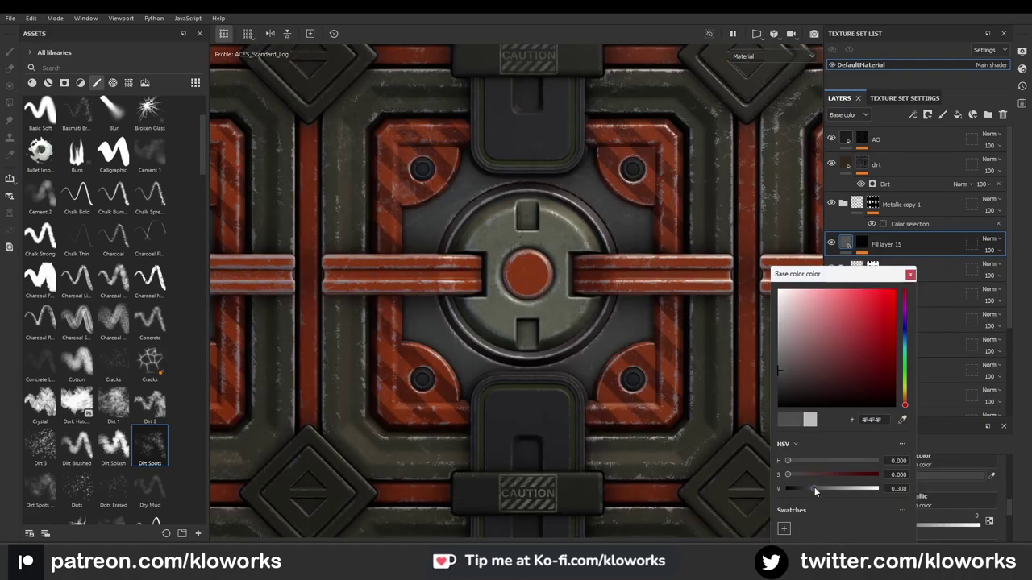
left_click(910, 275)
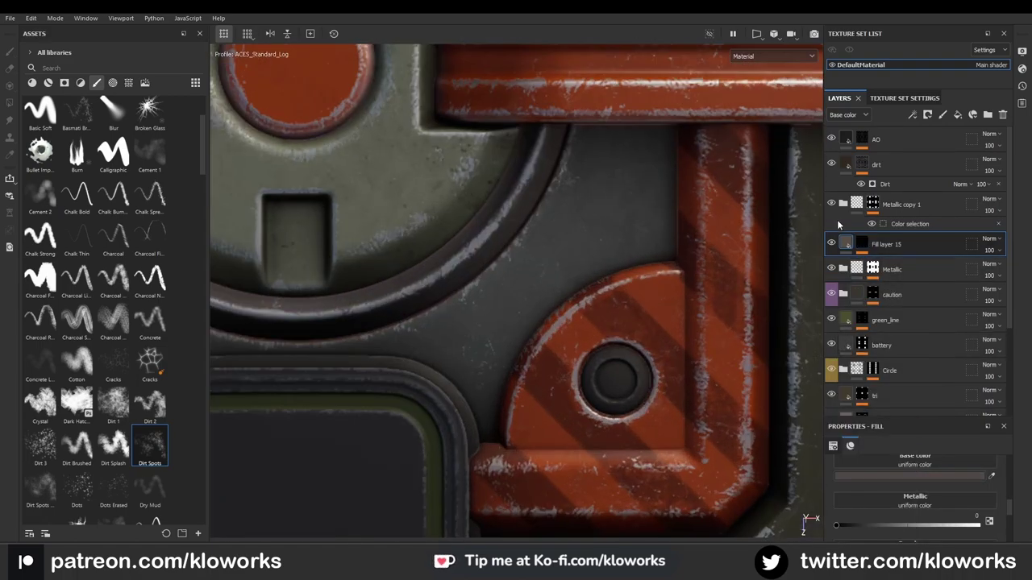
Step: Add a Blur filter and a Levels effect with white point 0.547 to Fill layer 15's mask
left_click(904, 457)
left_click(928, 419)
right_click(934, 336)
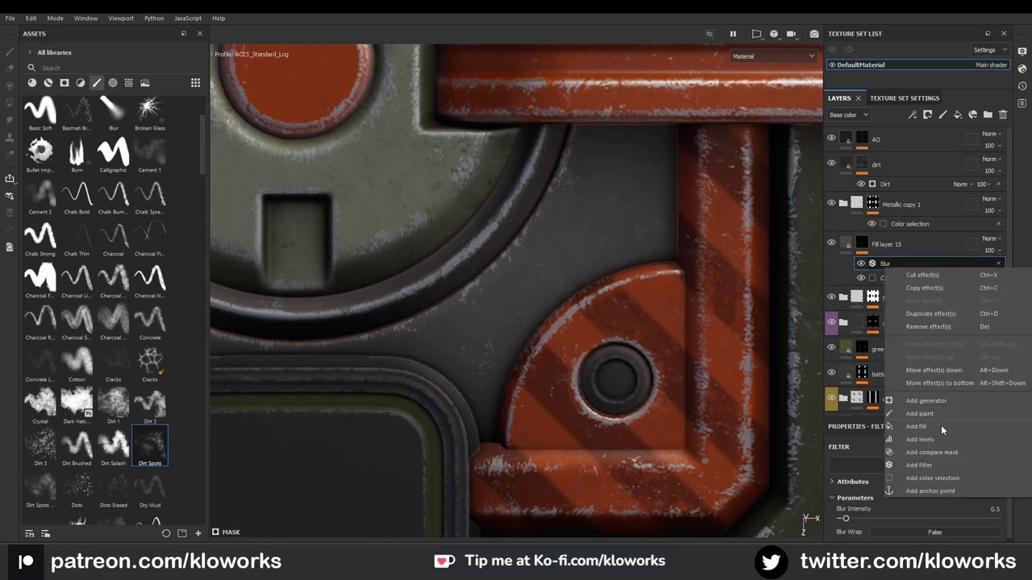
left_click(941, 425)
left_click_drag(995, 471, 923, 471)
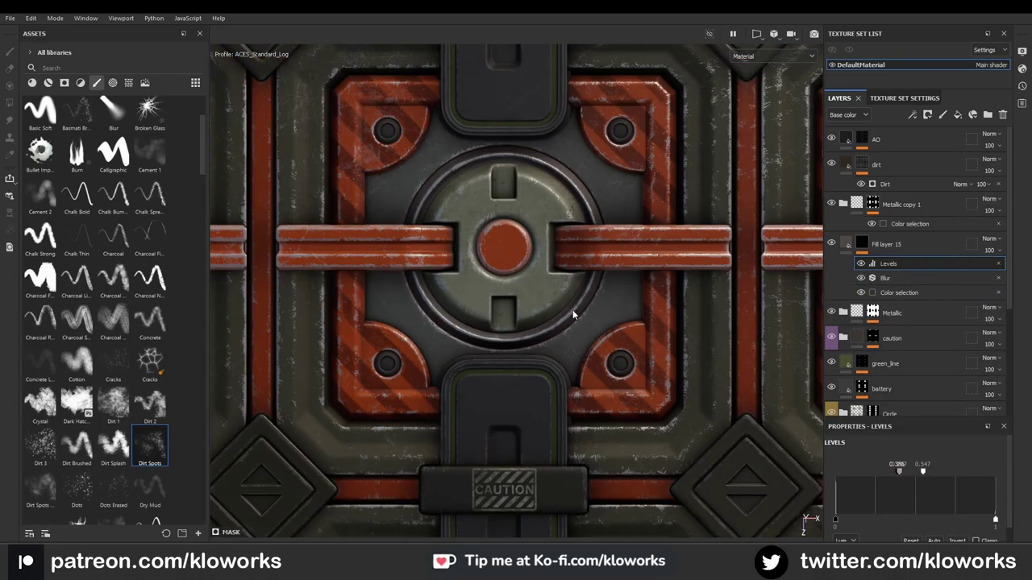
scroll(572, 310, "down", 3)
scroll(552, 190, "down", 3)
scroll(611, 278, "down", 2)
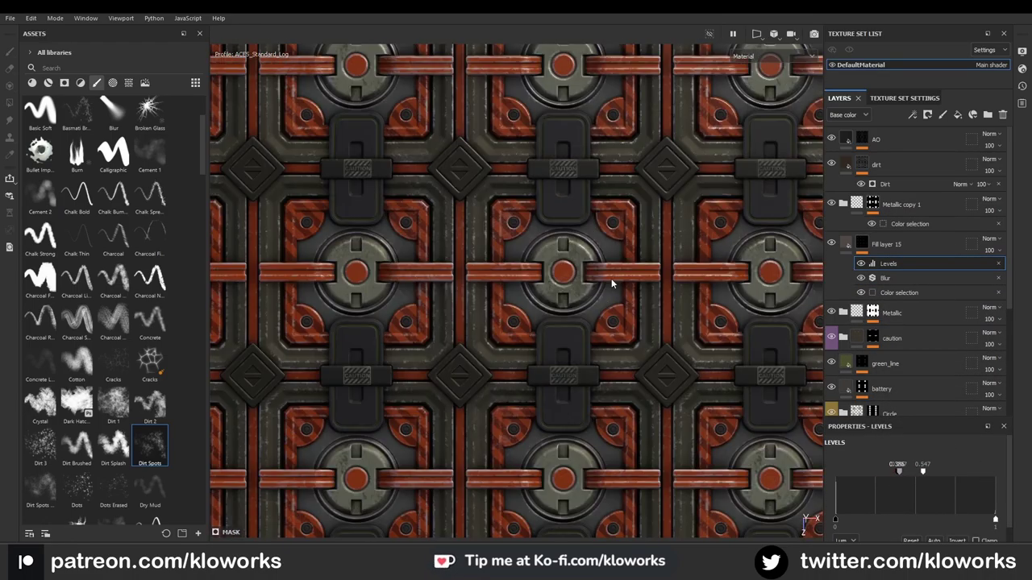
scroll(611, 284, "up", 3)
left_click(882, 242)
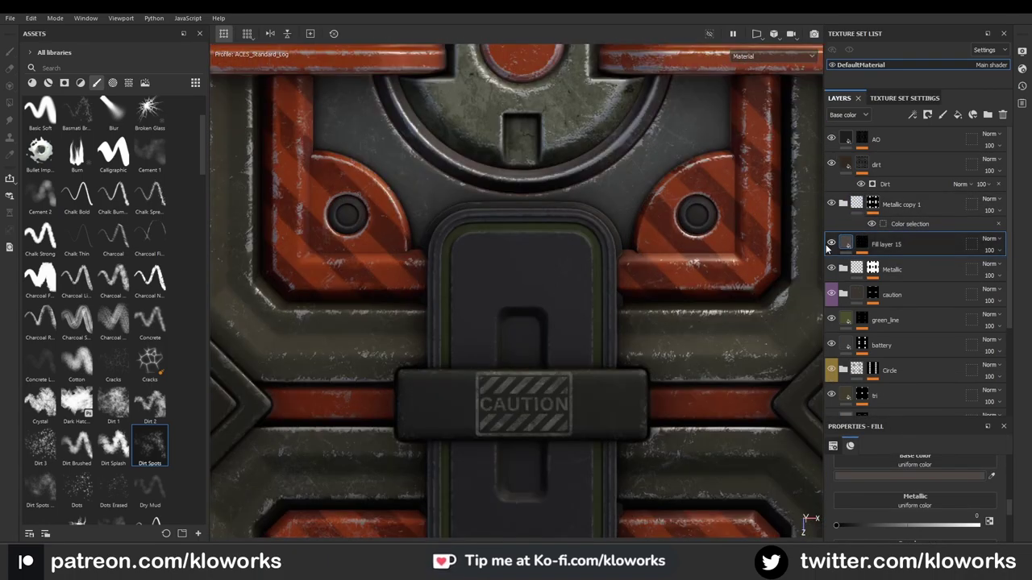
Step: Duplicate the metal layer inside the Metallic copy 1 group to create metal copy 1
left_click(843, 204)
left_click(879, 249)
left_click(887, 234)
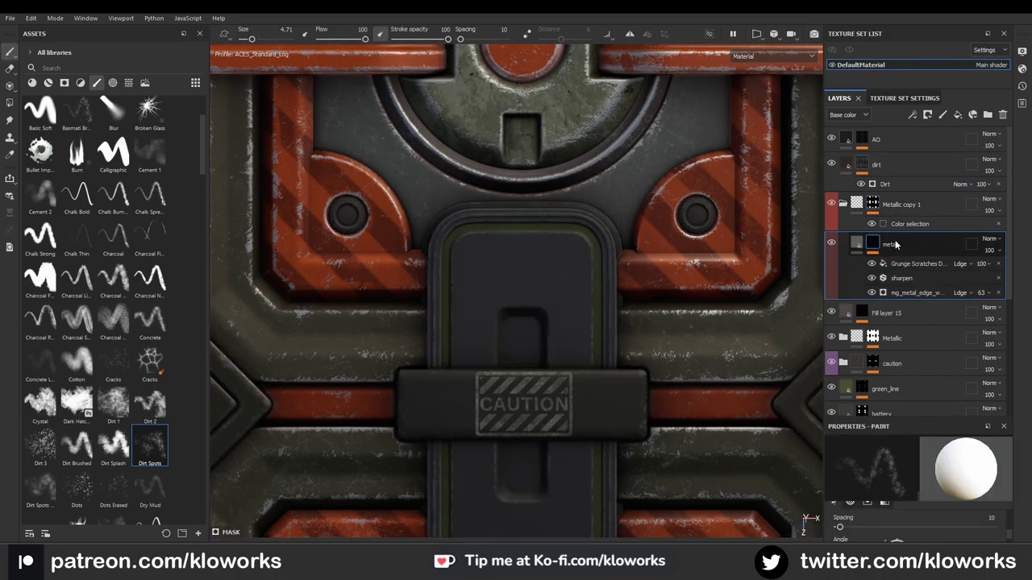
key("ctrl+d")
left_click(927, 479)
left_click(1018, 274)
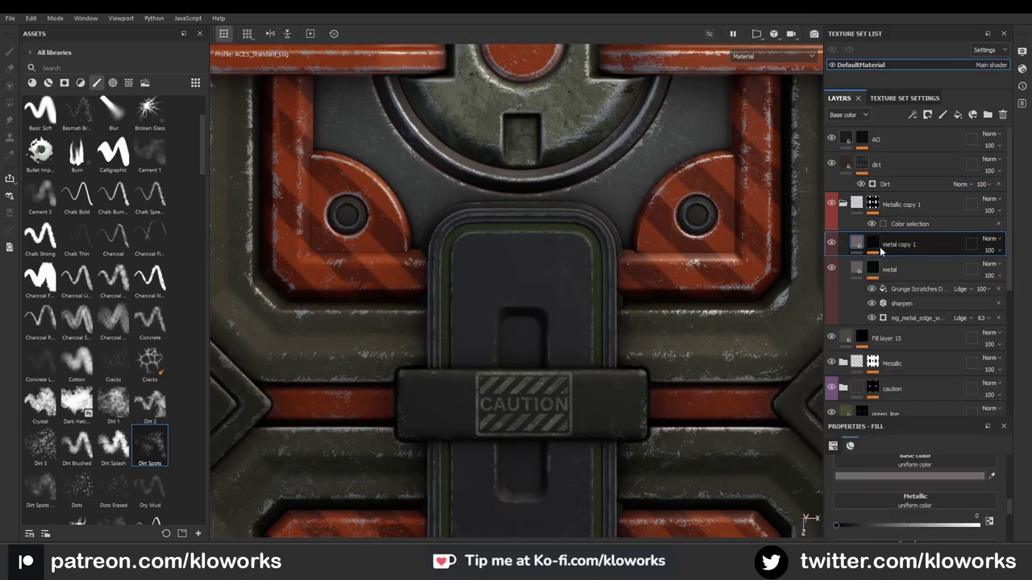
Step: Drive metal copy 1's mask with a Dirt generator at Dirt Level 0.63, Contrast 0.47
left_click(899, 244)
left_click(915, 278)
left_click(894, 381)
left_click(894, 381)
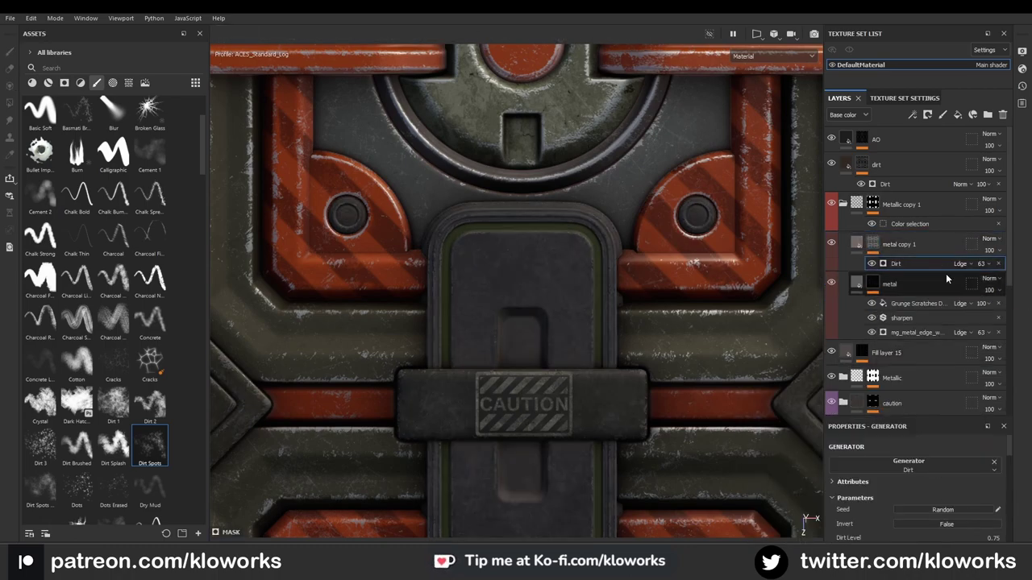
left_click(902, 483)
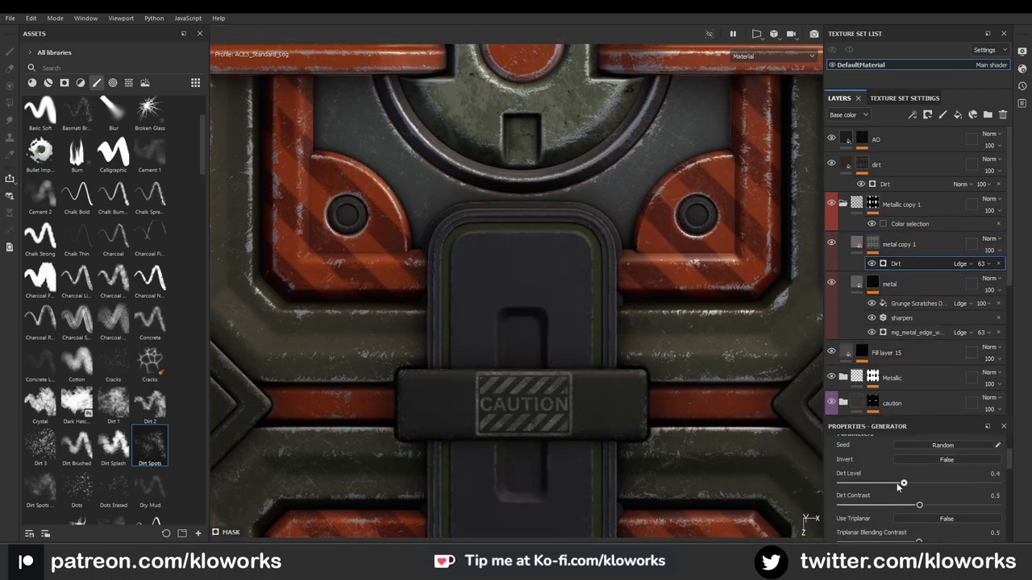
scroll(590, 408, "down", 5)
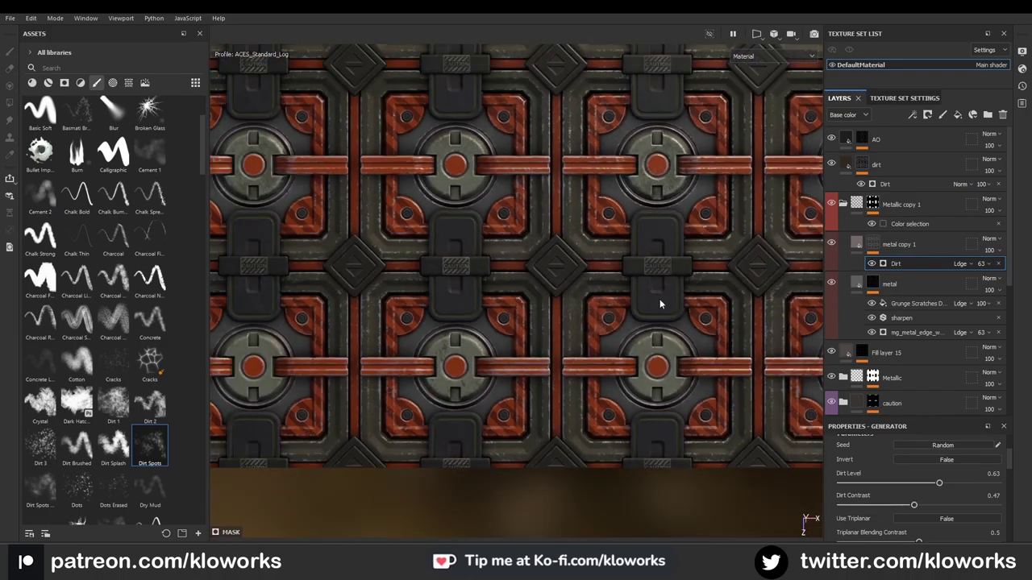
scroll(661, 302, "down", 2)
scroll(548, 213, "down", 3)
left_click(905, 97)
Step: Add a new fill layer with a bright green emissive colour
left_click(989, 263)
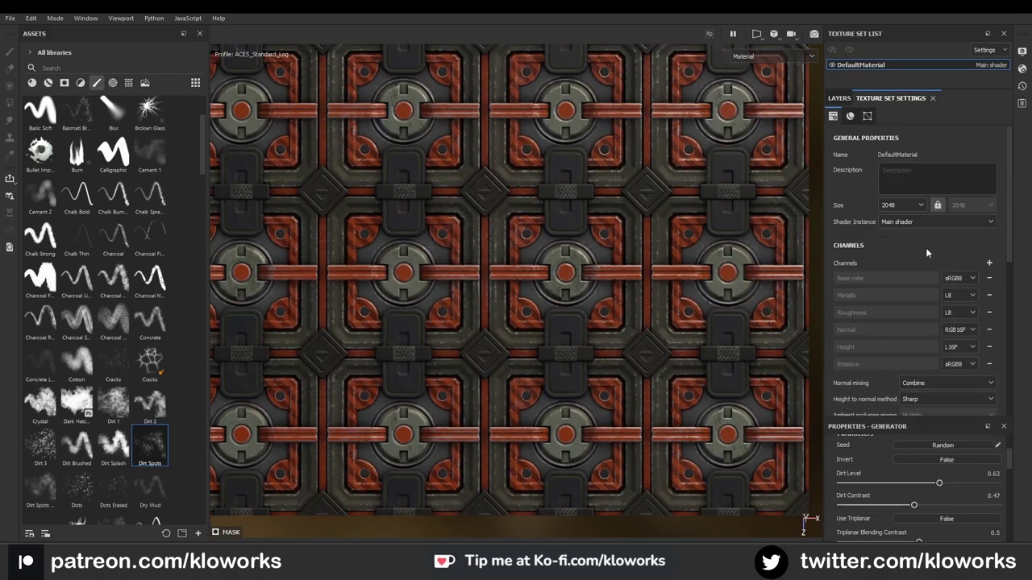
left_click(839, 98)
left_click(958, 114)
left_click(904, 432)
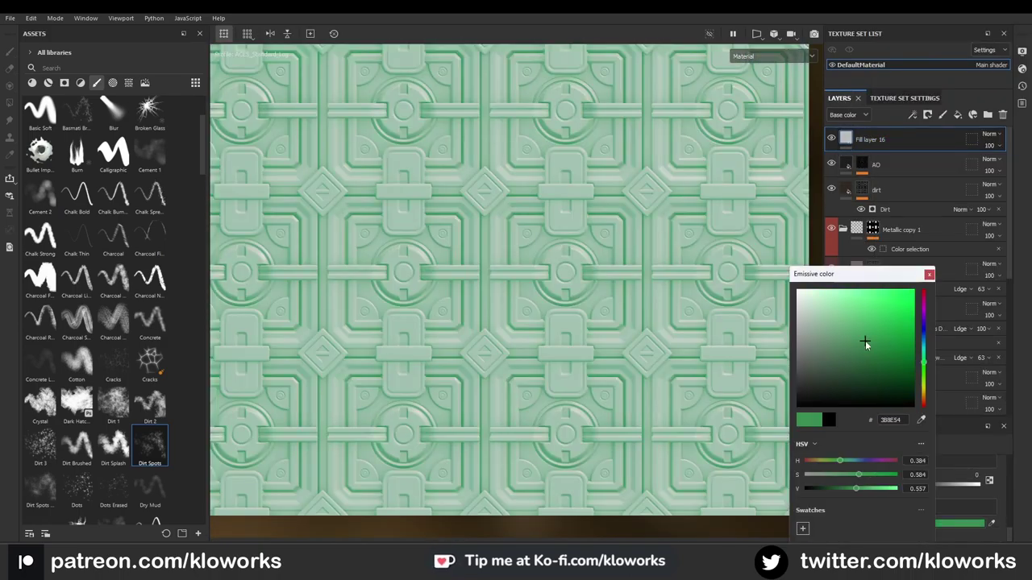
left_click_drag(866, 341, 890, 330)
Step: Group Fill layer 16 into an Emissive folder masked by a colour selection of the panel's ID colour
key("ctrl+g")
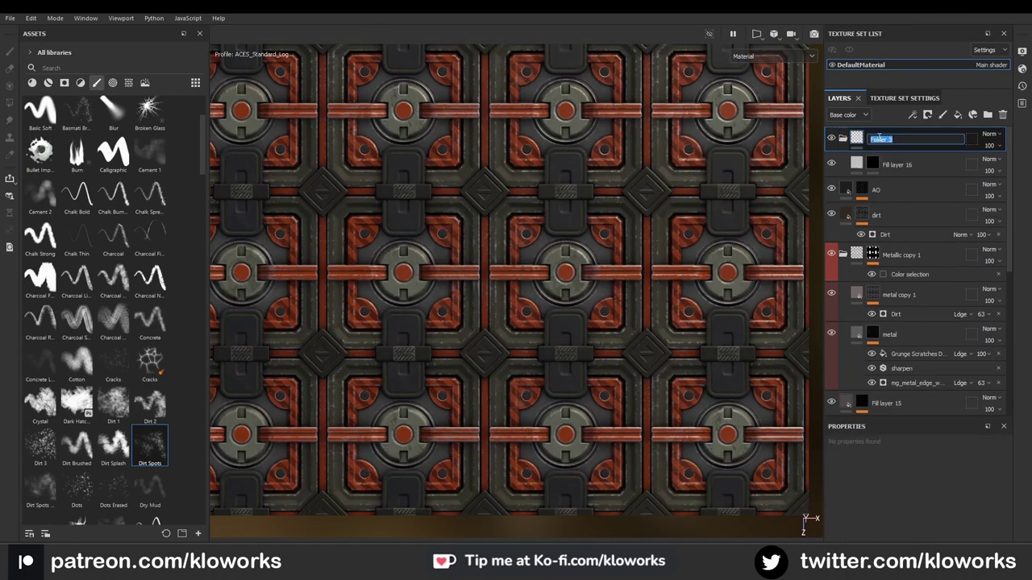
left_click(883, 164)
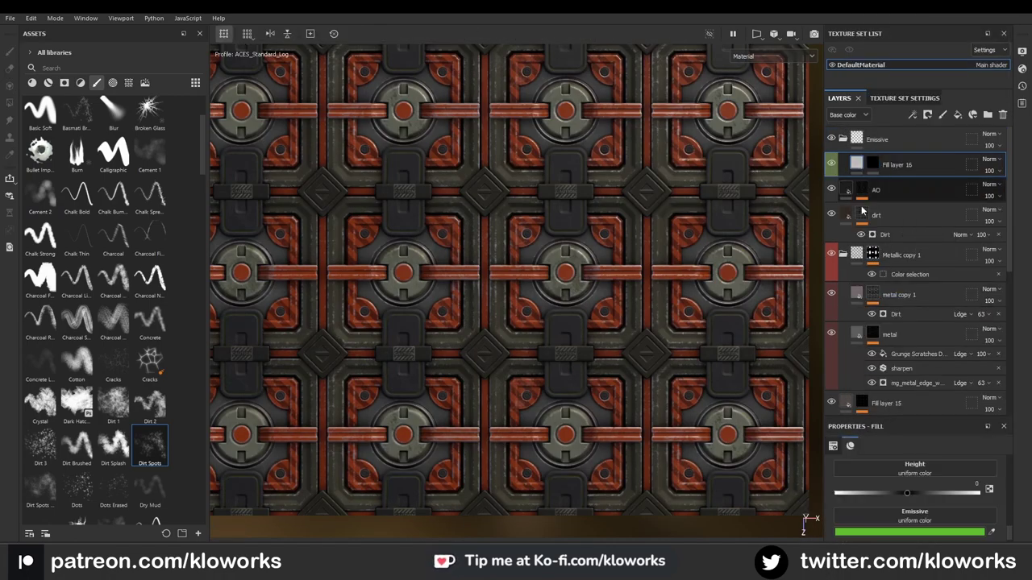
right_click(862, 138)
left_click(883, 233)
scroll(594, 330, "up", 3)
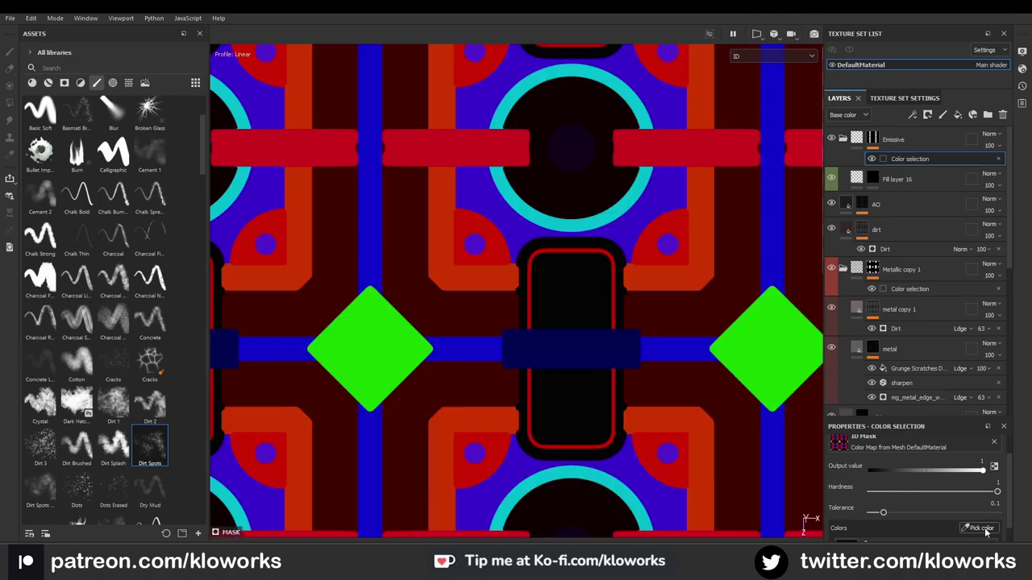
left_click(853, 178)
Step: Add a paint effect to Fill layer 16 with a soft round brush
right_click(853, 178)
left_click(918, 323)
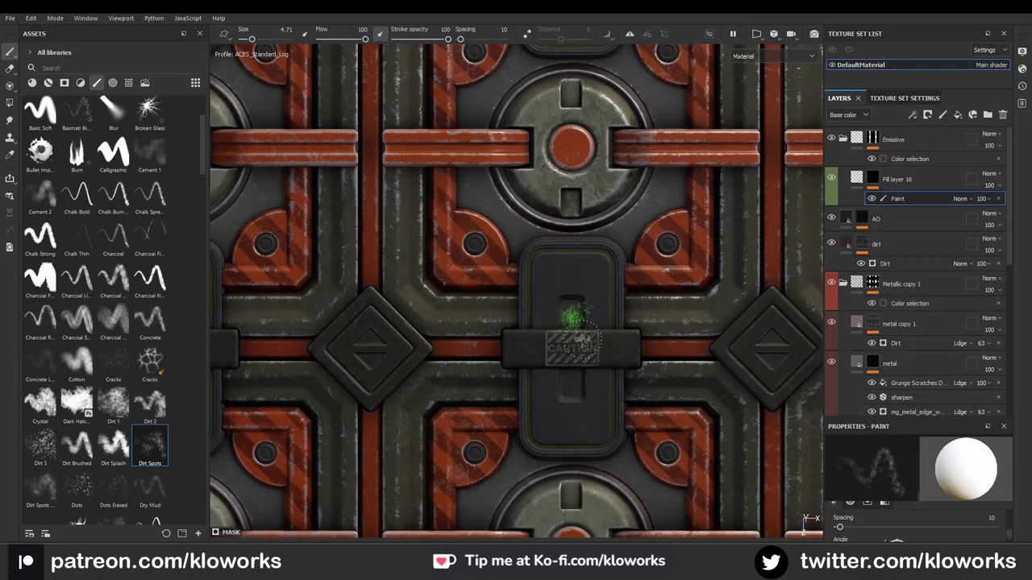
scroll(609, 331, "up", 2)
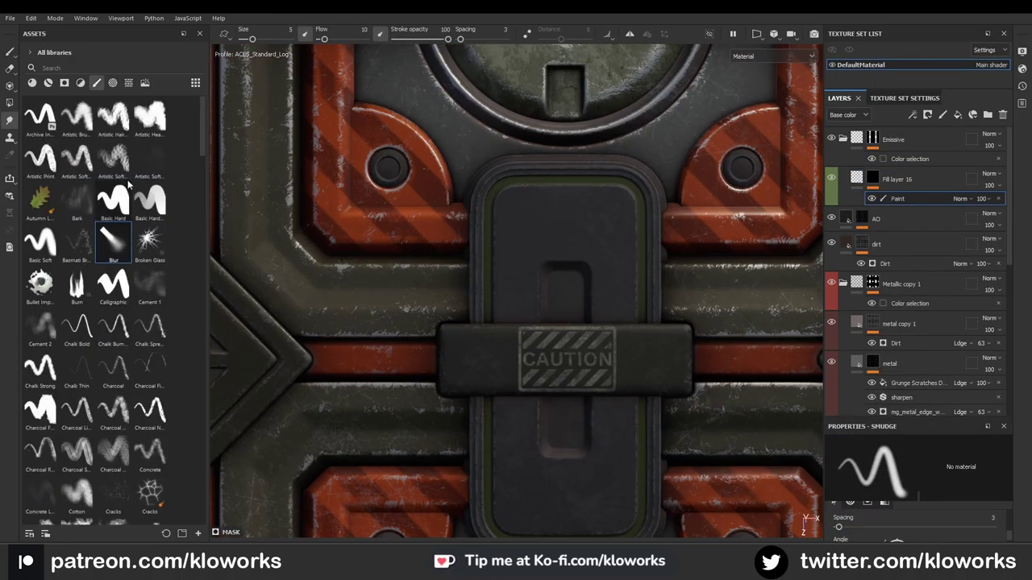
left_click(39, 240)
left_click(892, 201, "alt")
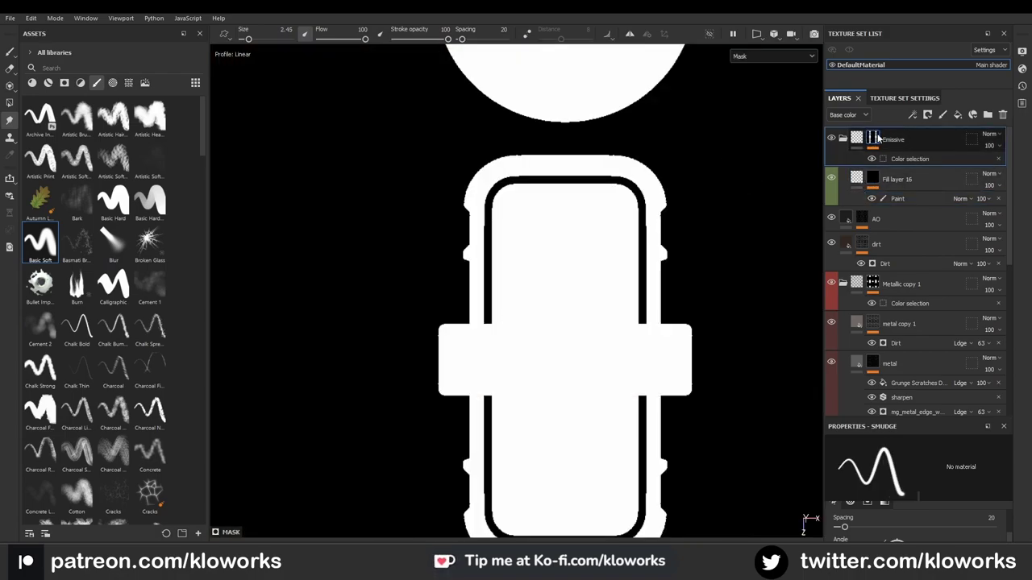
left_click(897, 198, "alt")
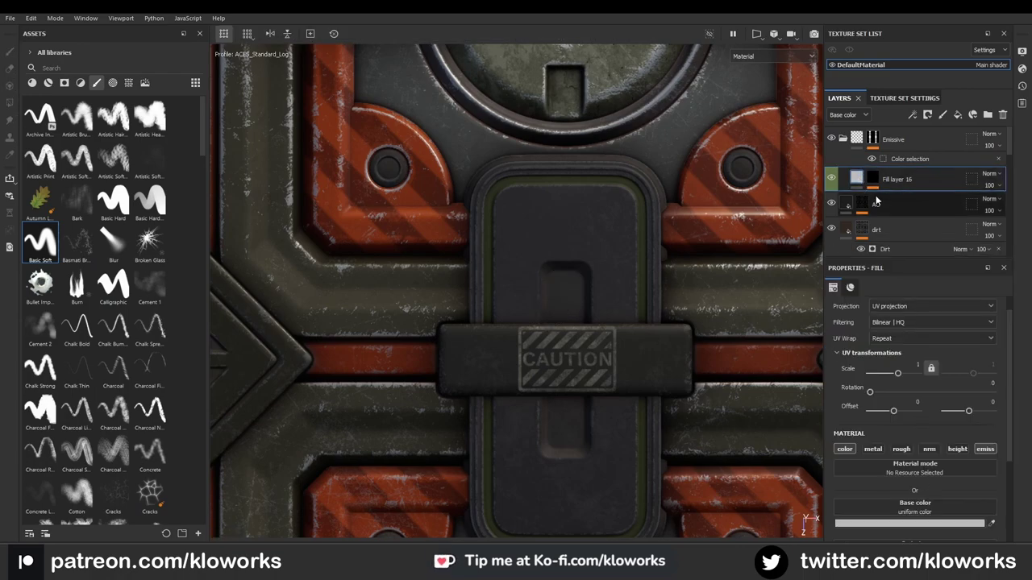
Step: Paint two glowing green strips above and below the CAUTION plate with Basic Soft
right_click(846, 152)
left_click(881, 391)
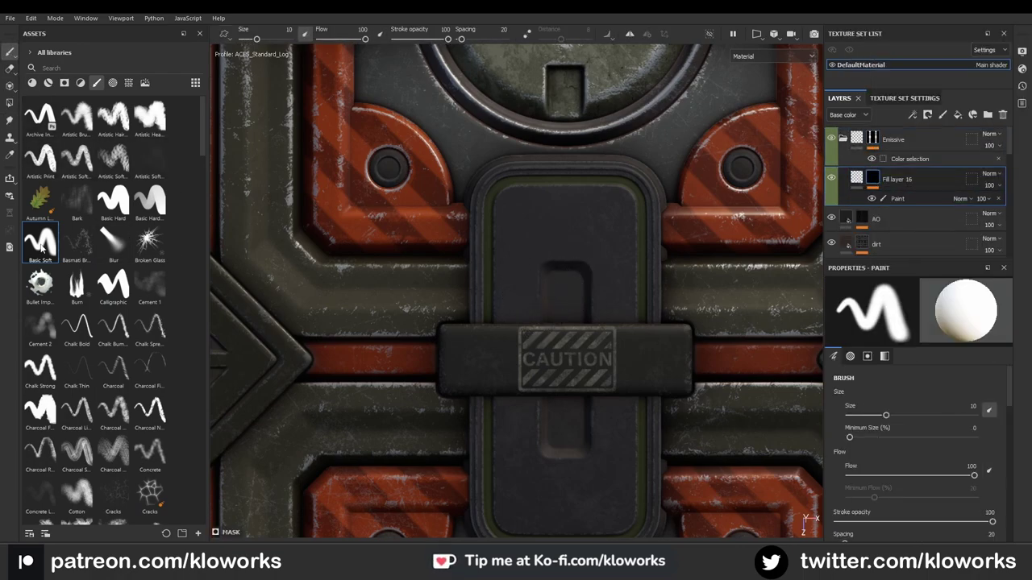
left_click(42, 248)
scroll(576, 293, "up", 3)
scroll(574, 375, "down", 5)
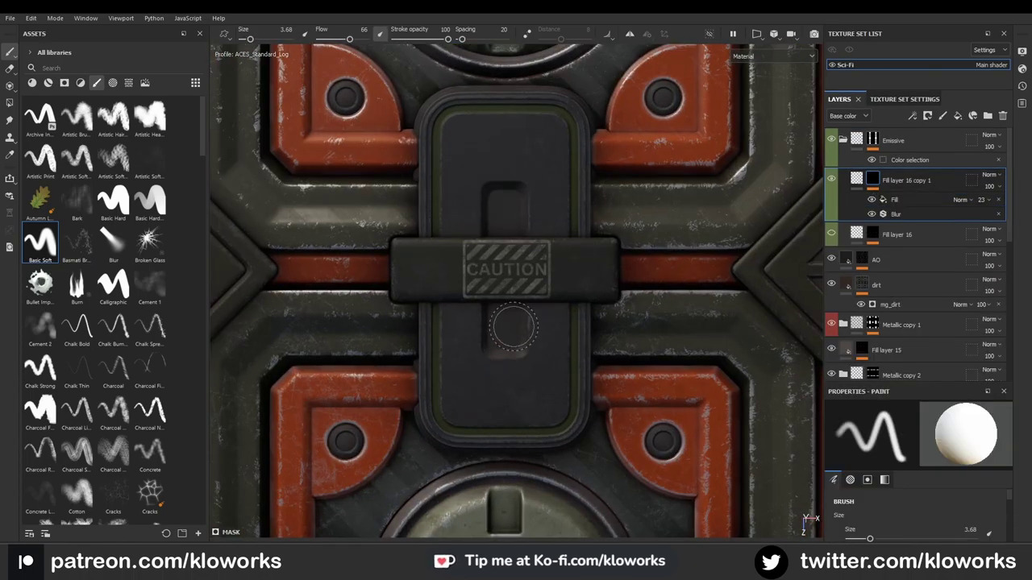
left_click(507, 335)
left_click(507, 205, "shift")
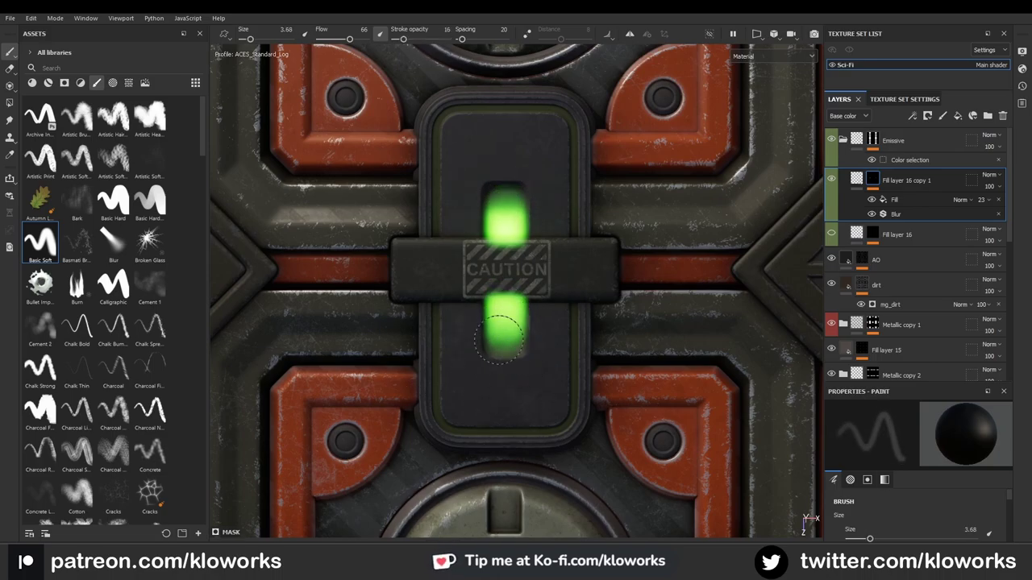
scroll(500, 337, "down", 5)
scroll(565, 290, "down", 3)
left_click_drag(583, 269, 587, 284, "alt")
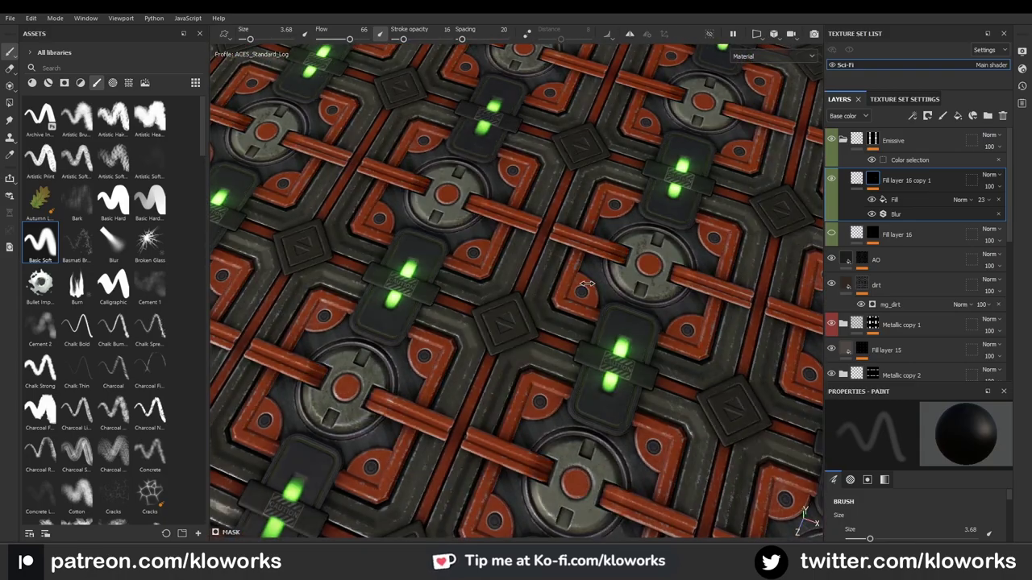
right_click_drag(587, 283, 661, 289, "shift")
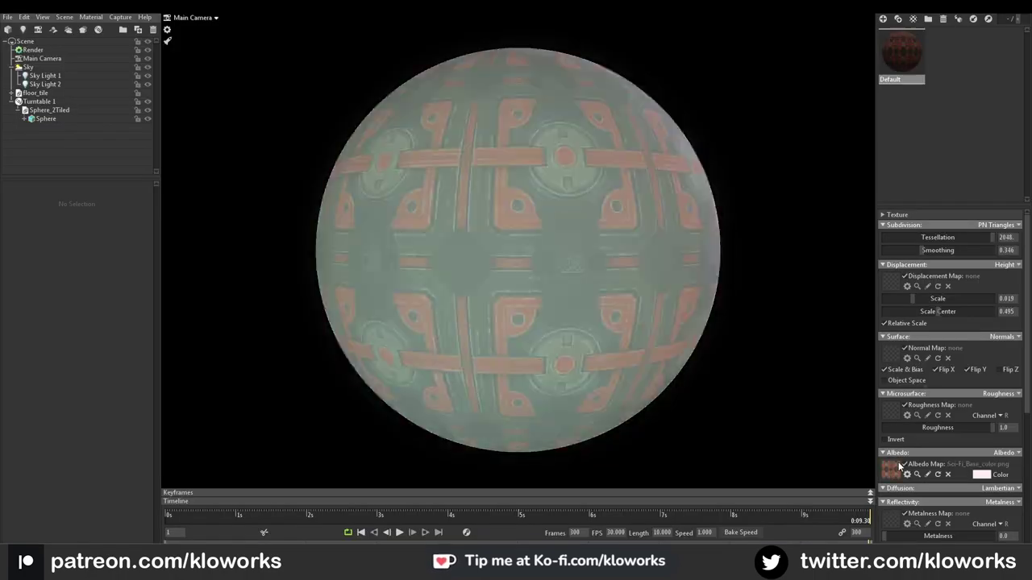
Step: Assign the Sci-Fi normal and height maps to the sphere material and play the turntable
mouse_move(1001, 270)
left_mouse_down()
mouse_move(889, 355)
mouse_move(892, 412)
left_mouse_up()
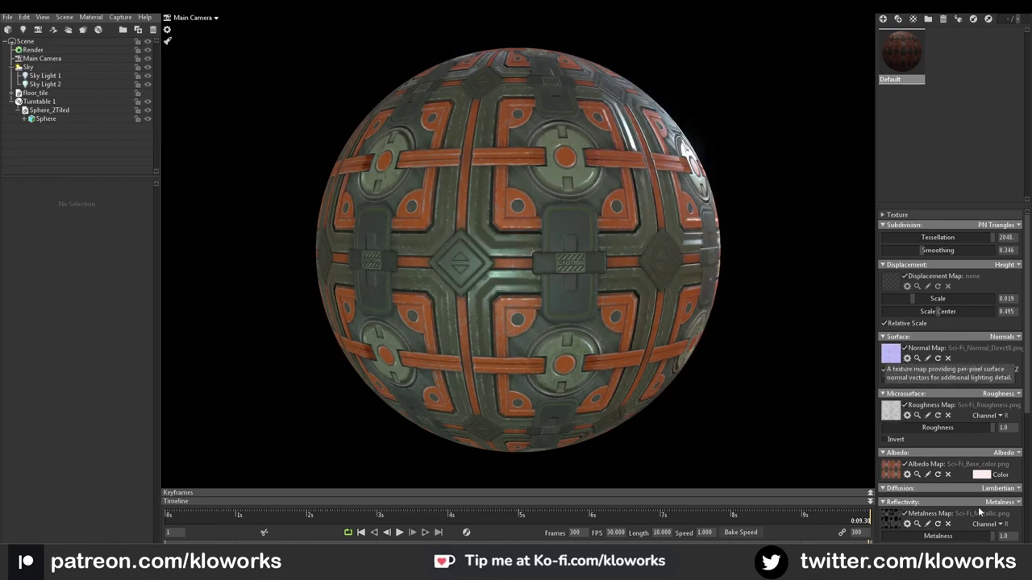
scroll(903, 468, "down", 5)
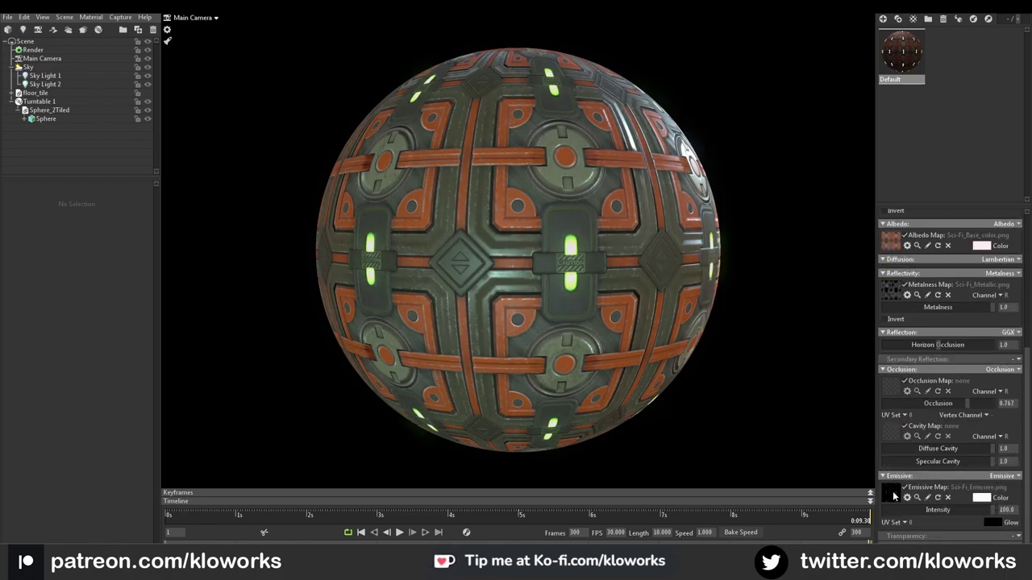
scroll(893, 496, "up", 5)
left_click_drag(891, 303, 891, 280)
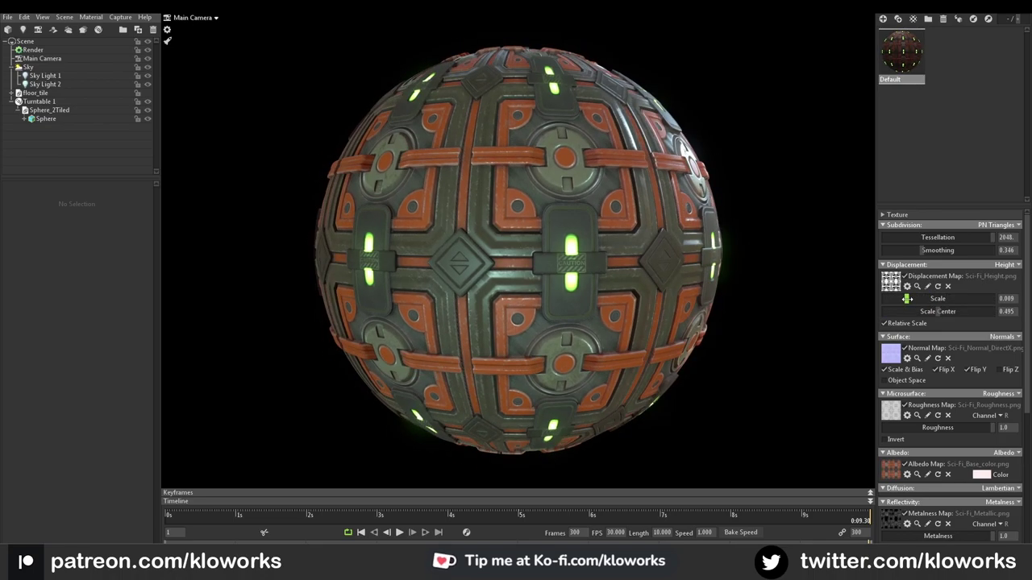
left_click(400, 536)
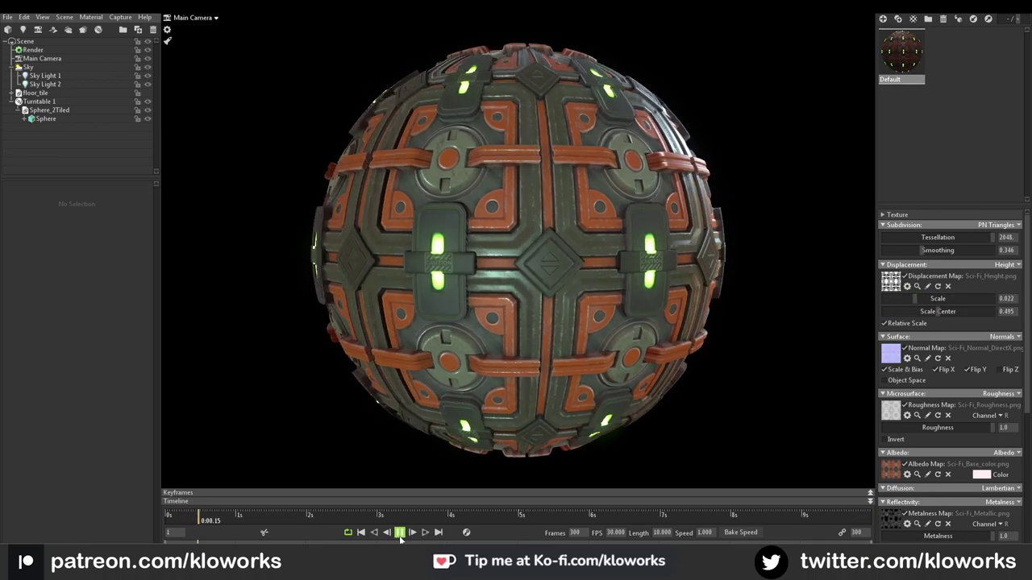